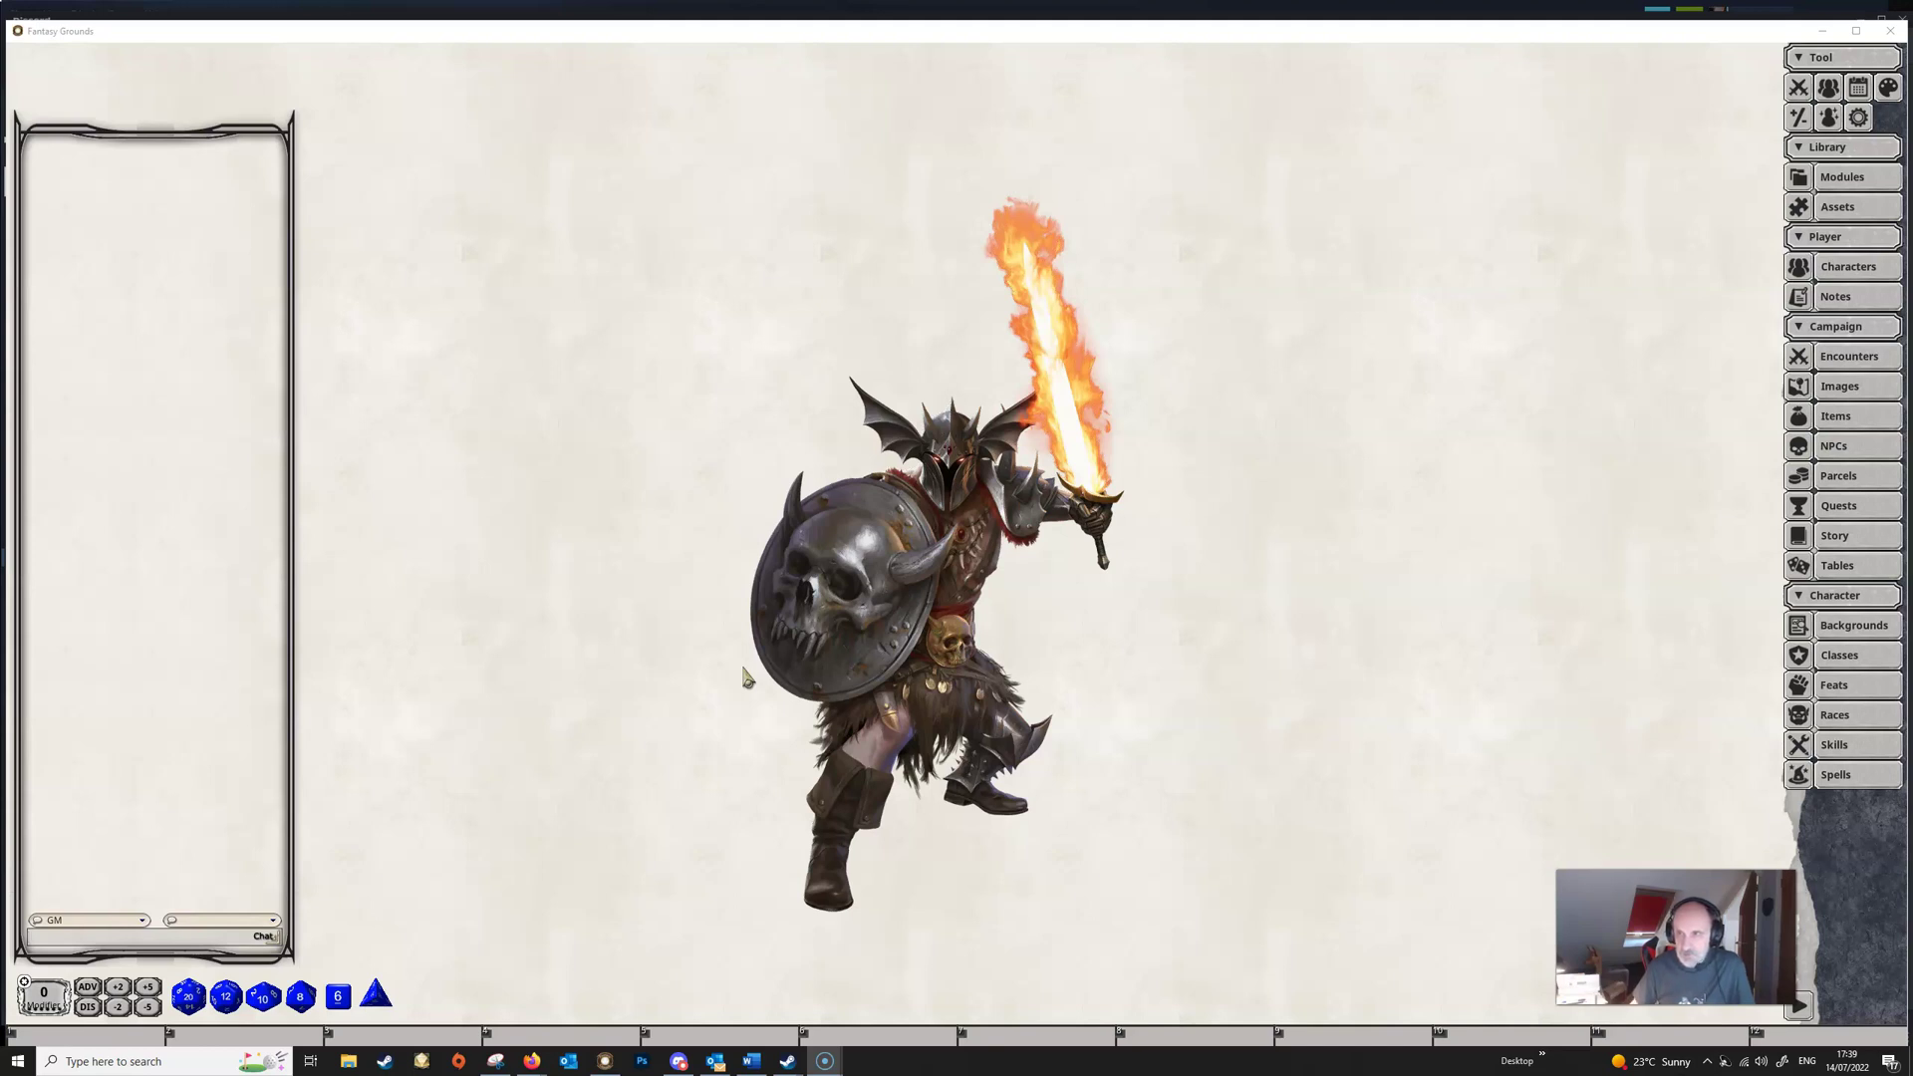
Create a new class record in the campaign's class list and name it Highland Cleric.
{"action": "left_click", "coordinate": [1483, 705]}
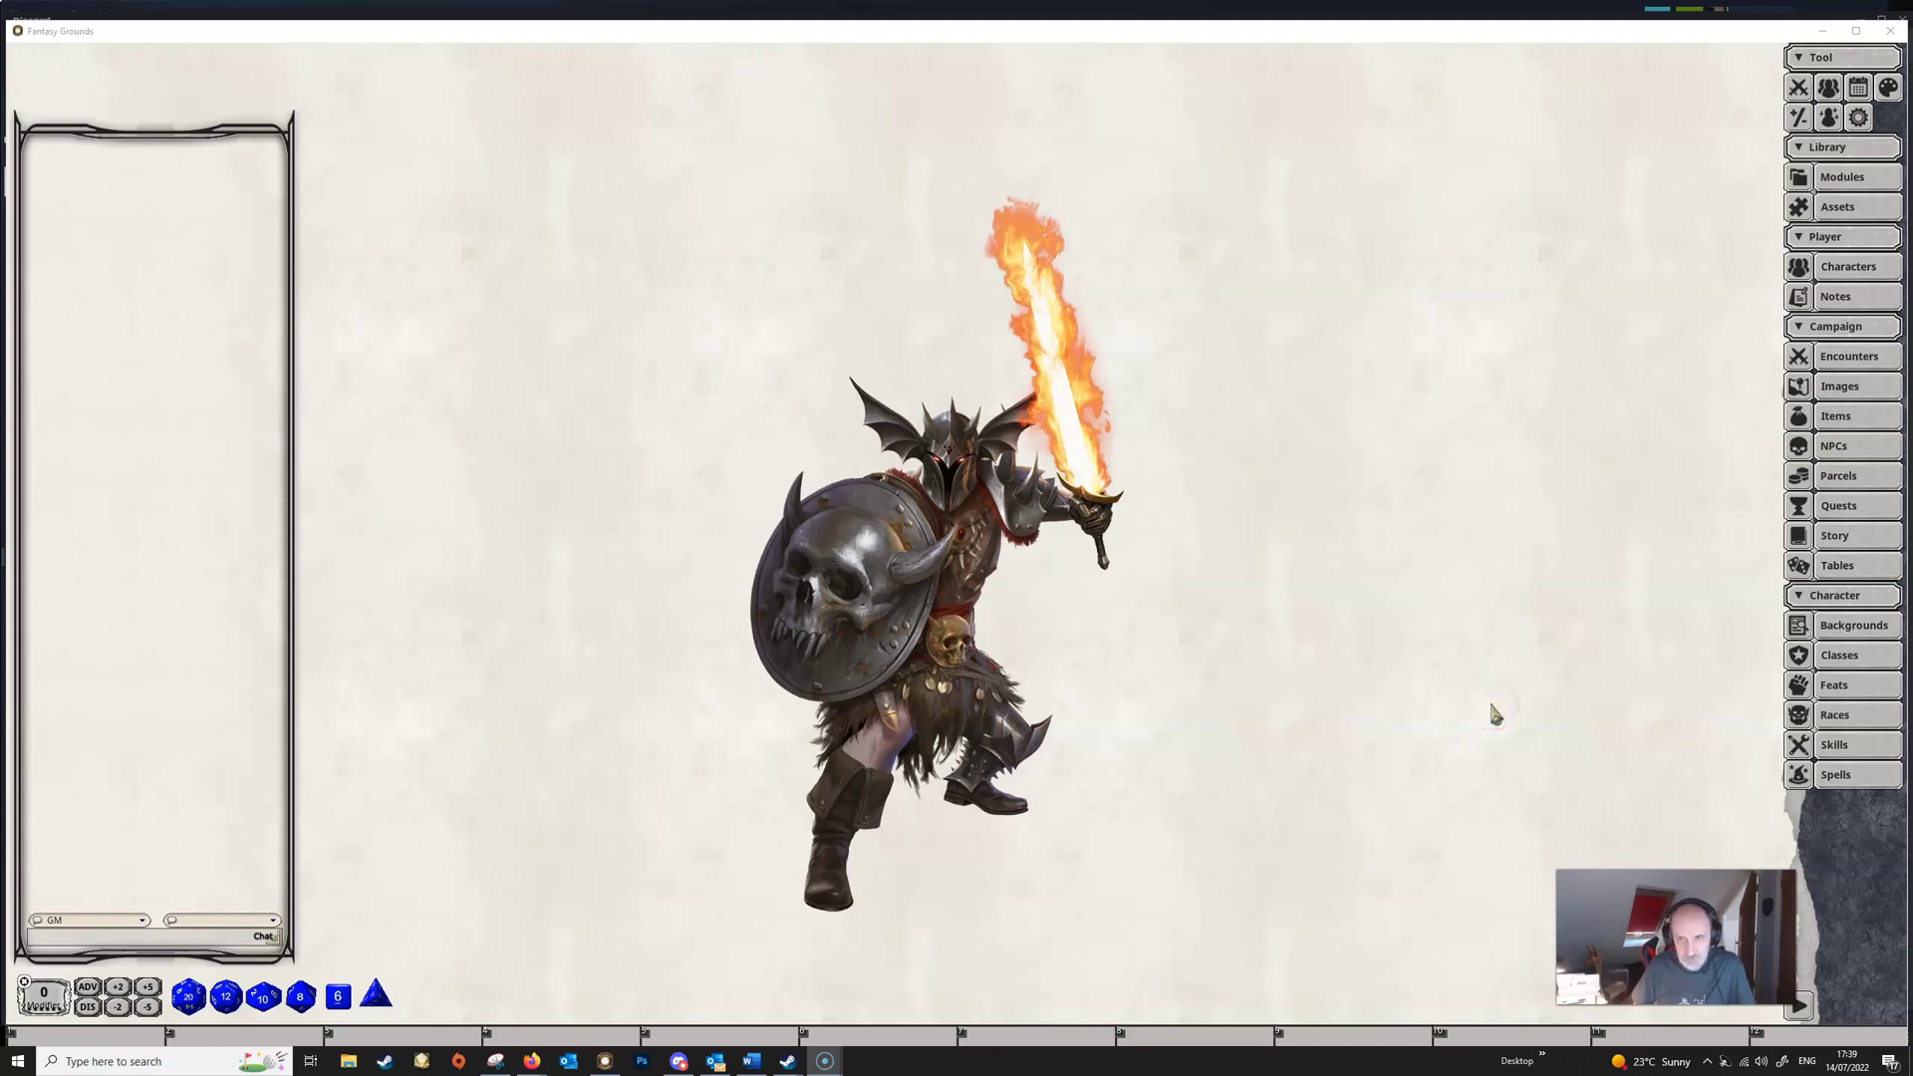
{"action": "left_click", "coordinate": [1857, 663]}
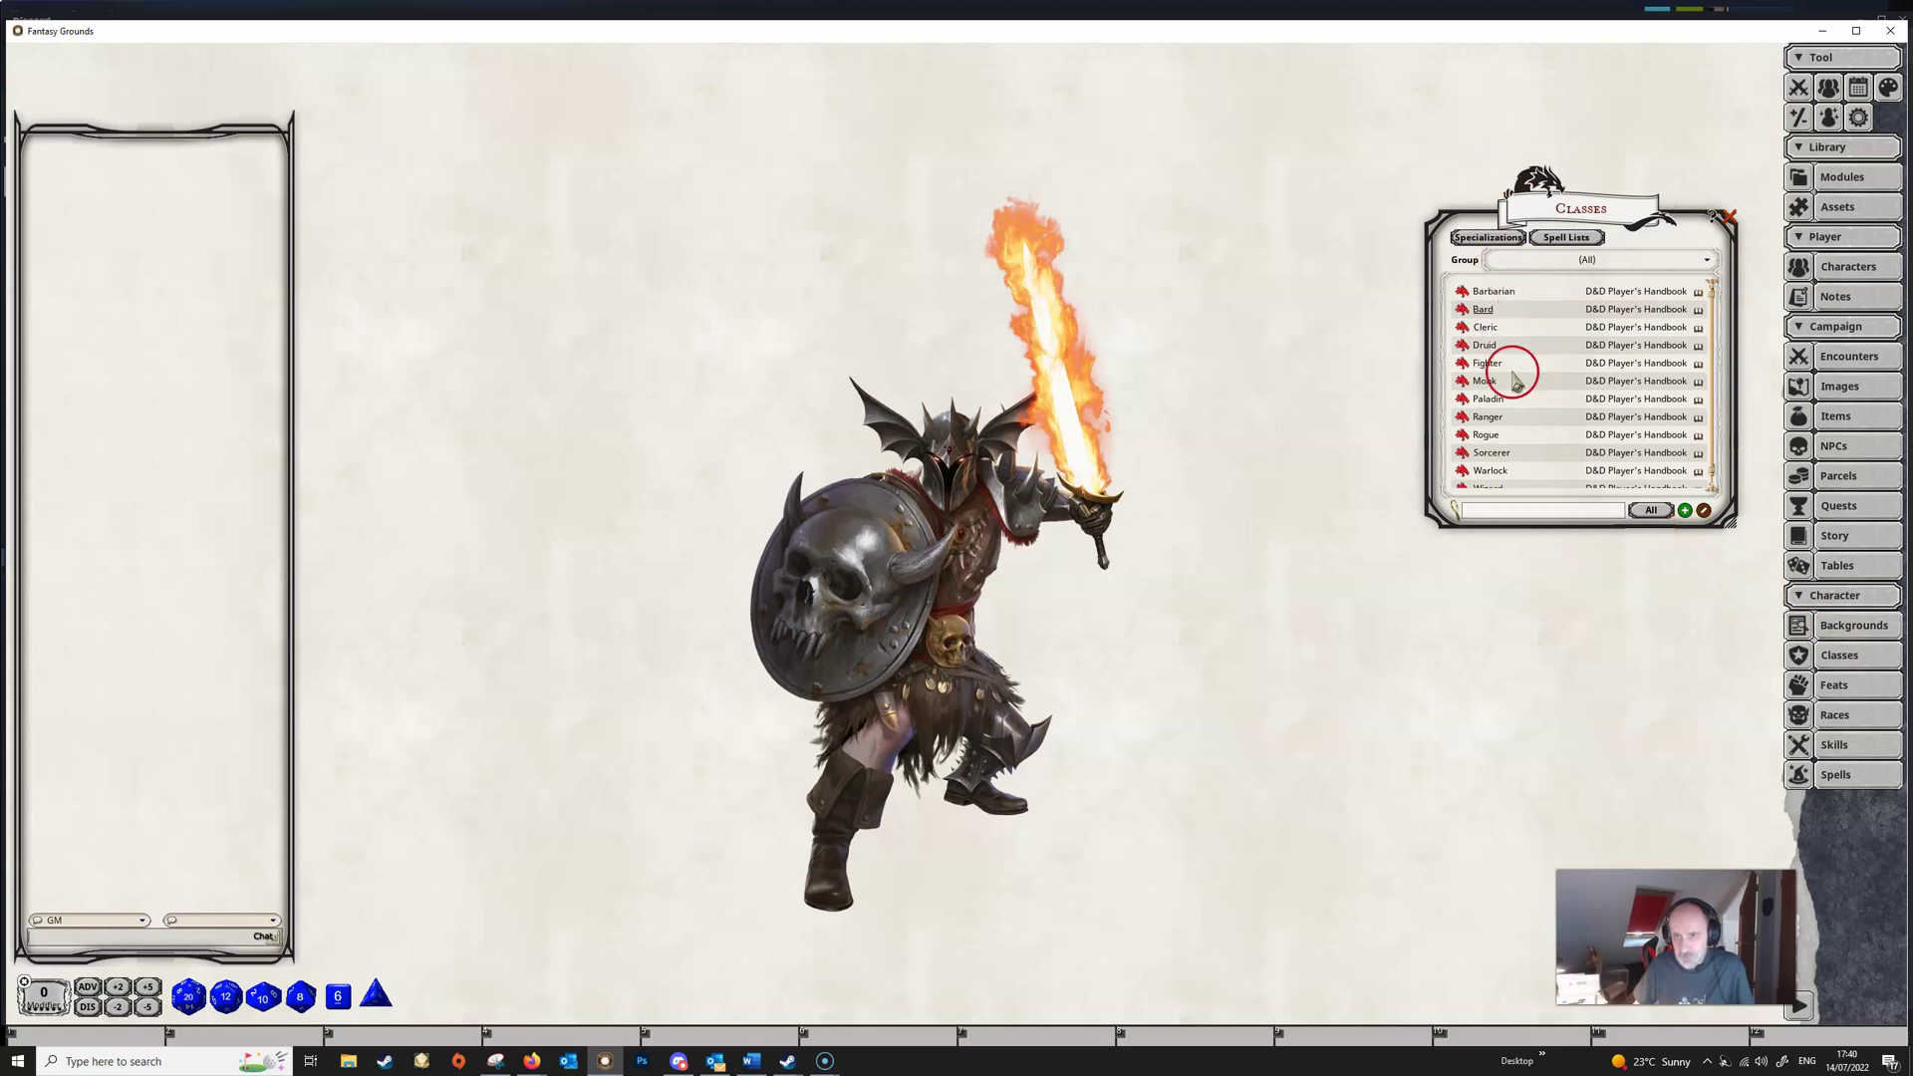
{"action": "left_click", "coordinate": [1688, 520]}
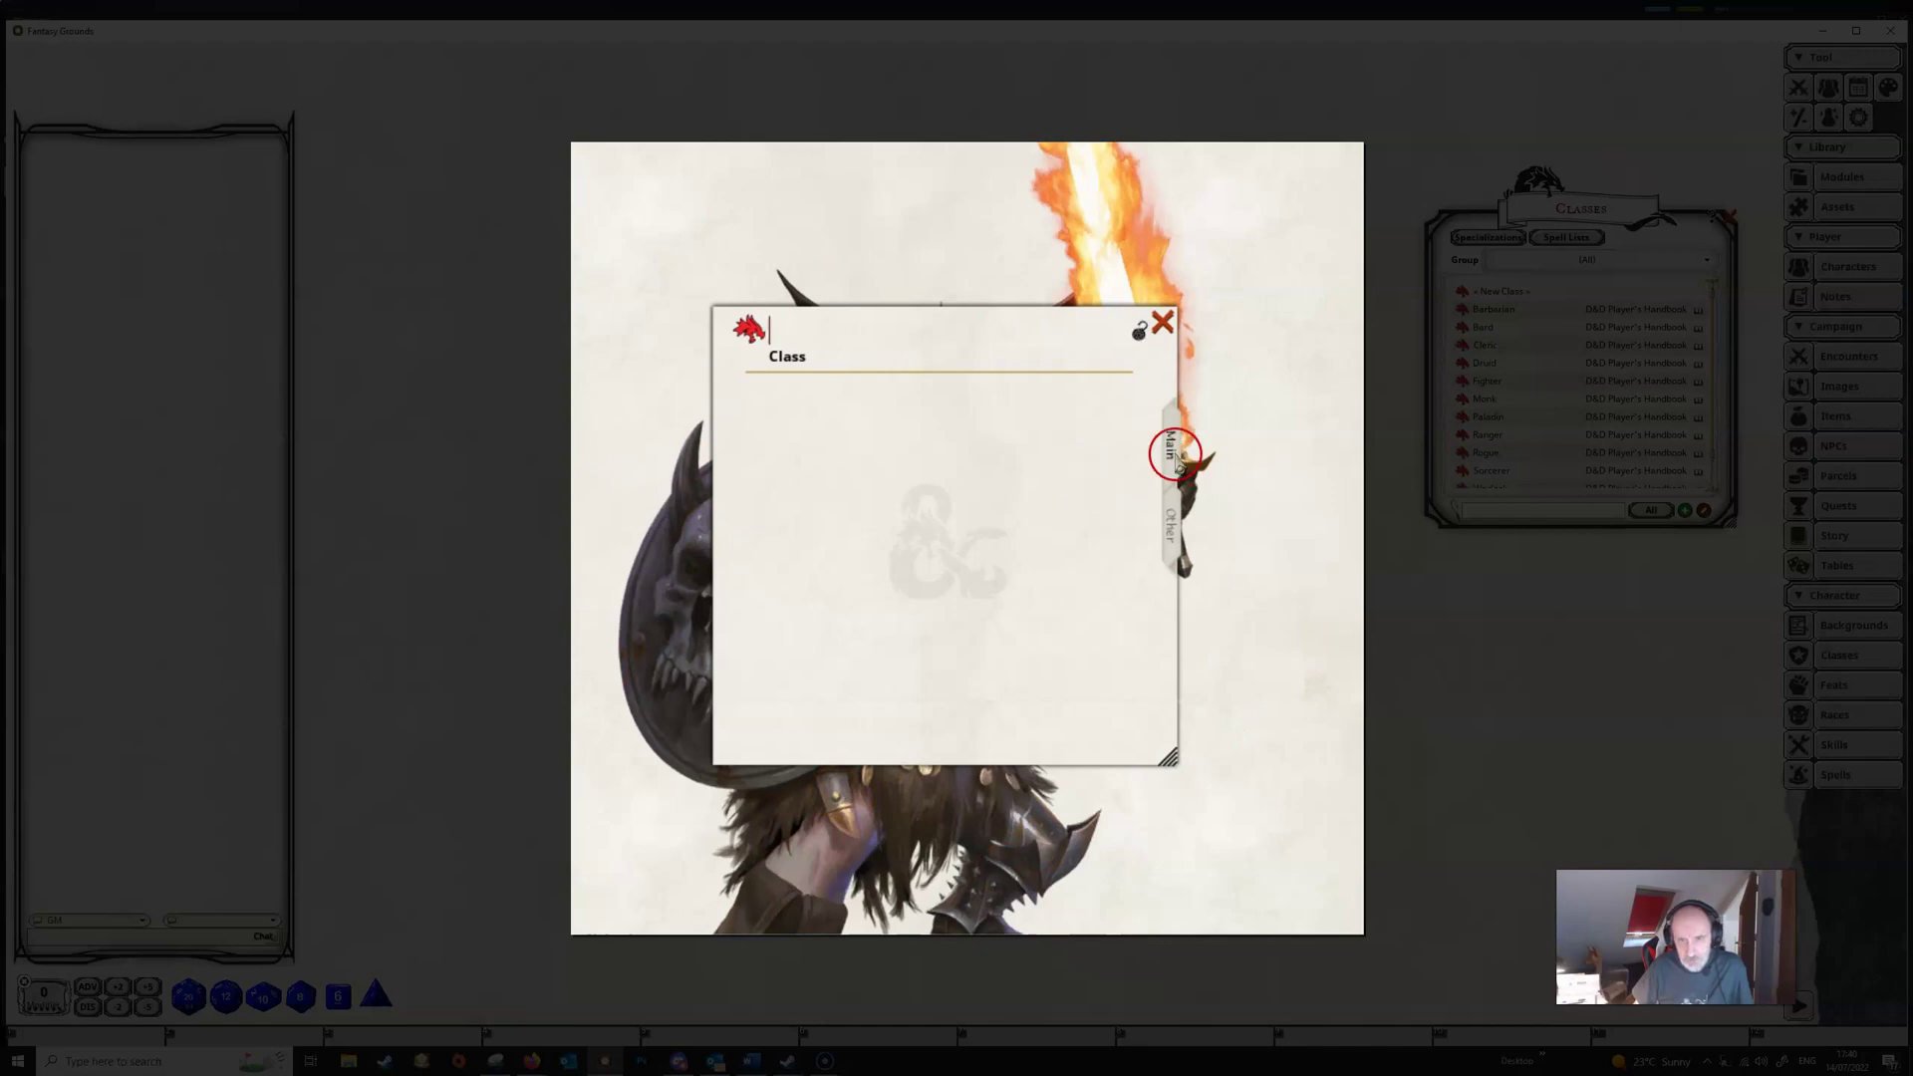
{"action": "left_click", "coordinate": [1172, 508]}
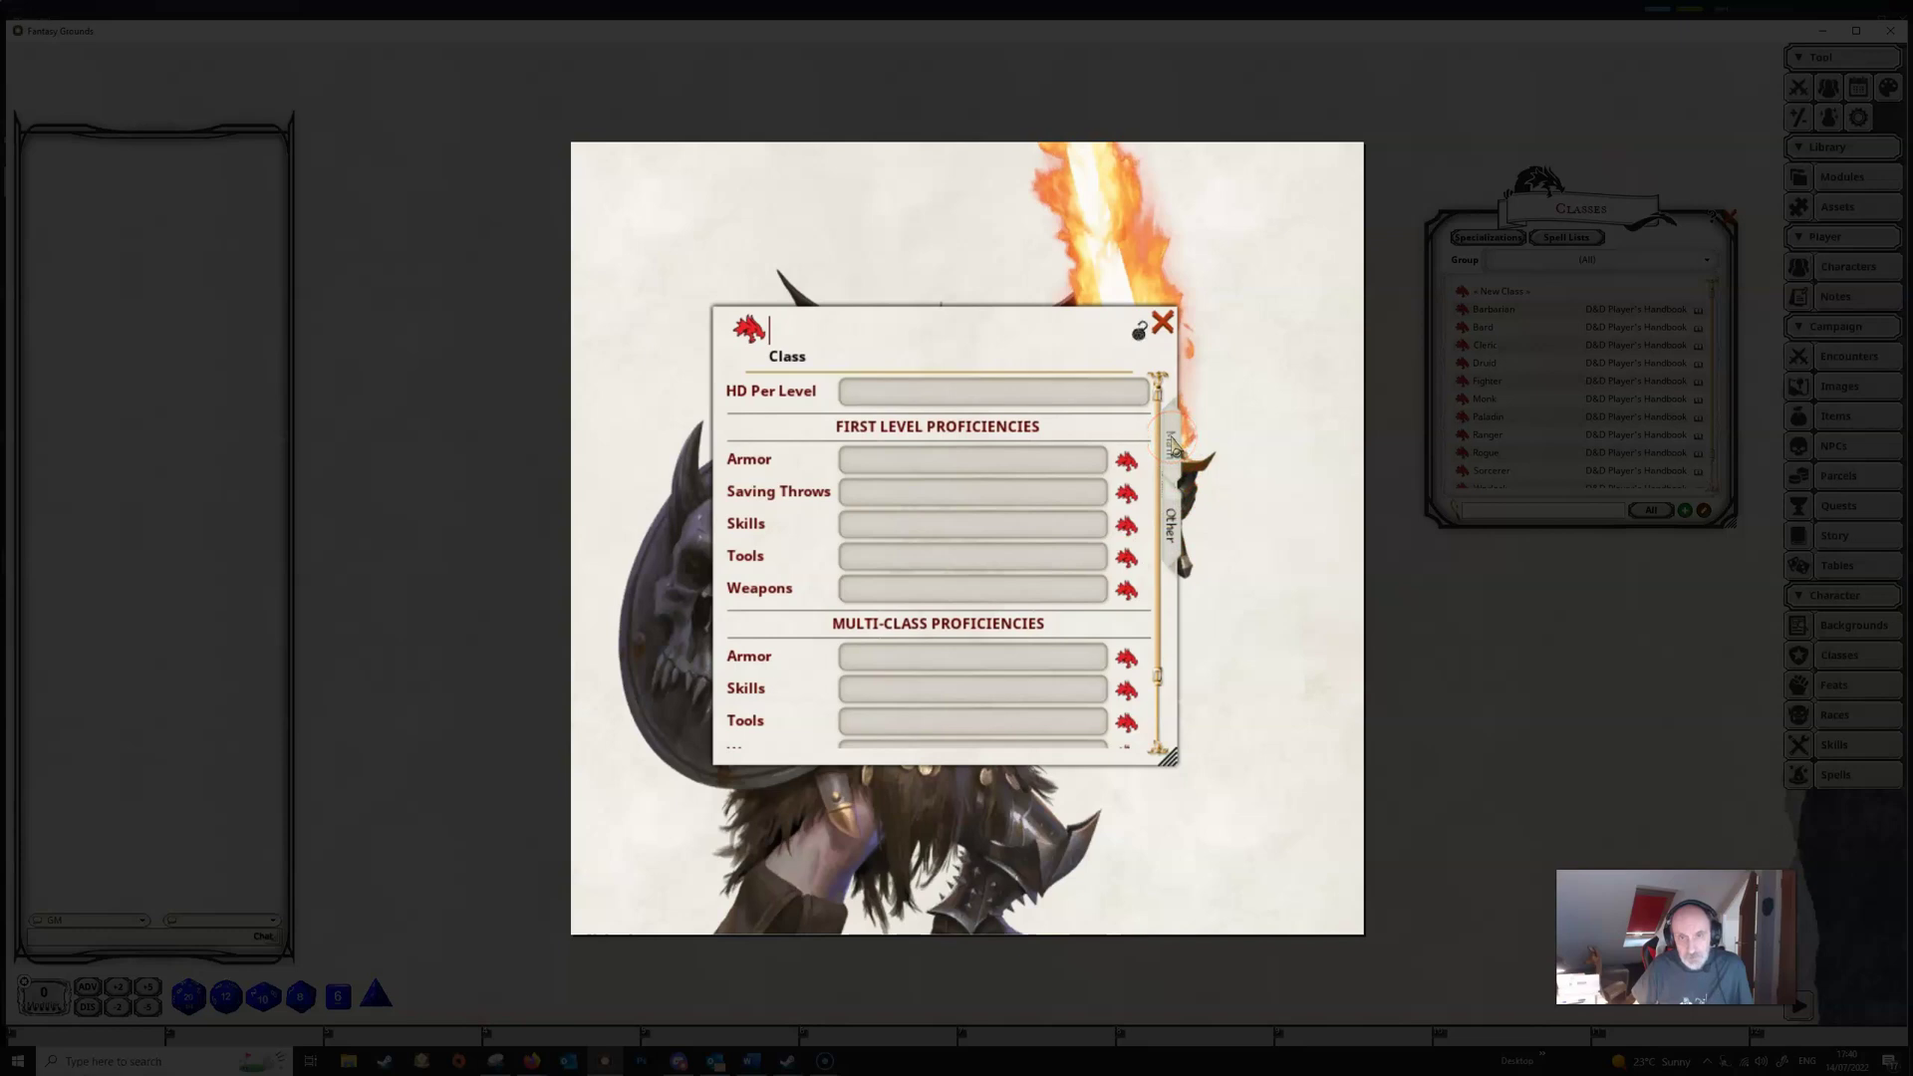
{"action": "left_click", "coordinate": [1170, 440]}
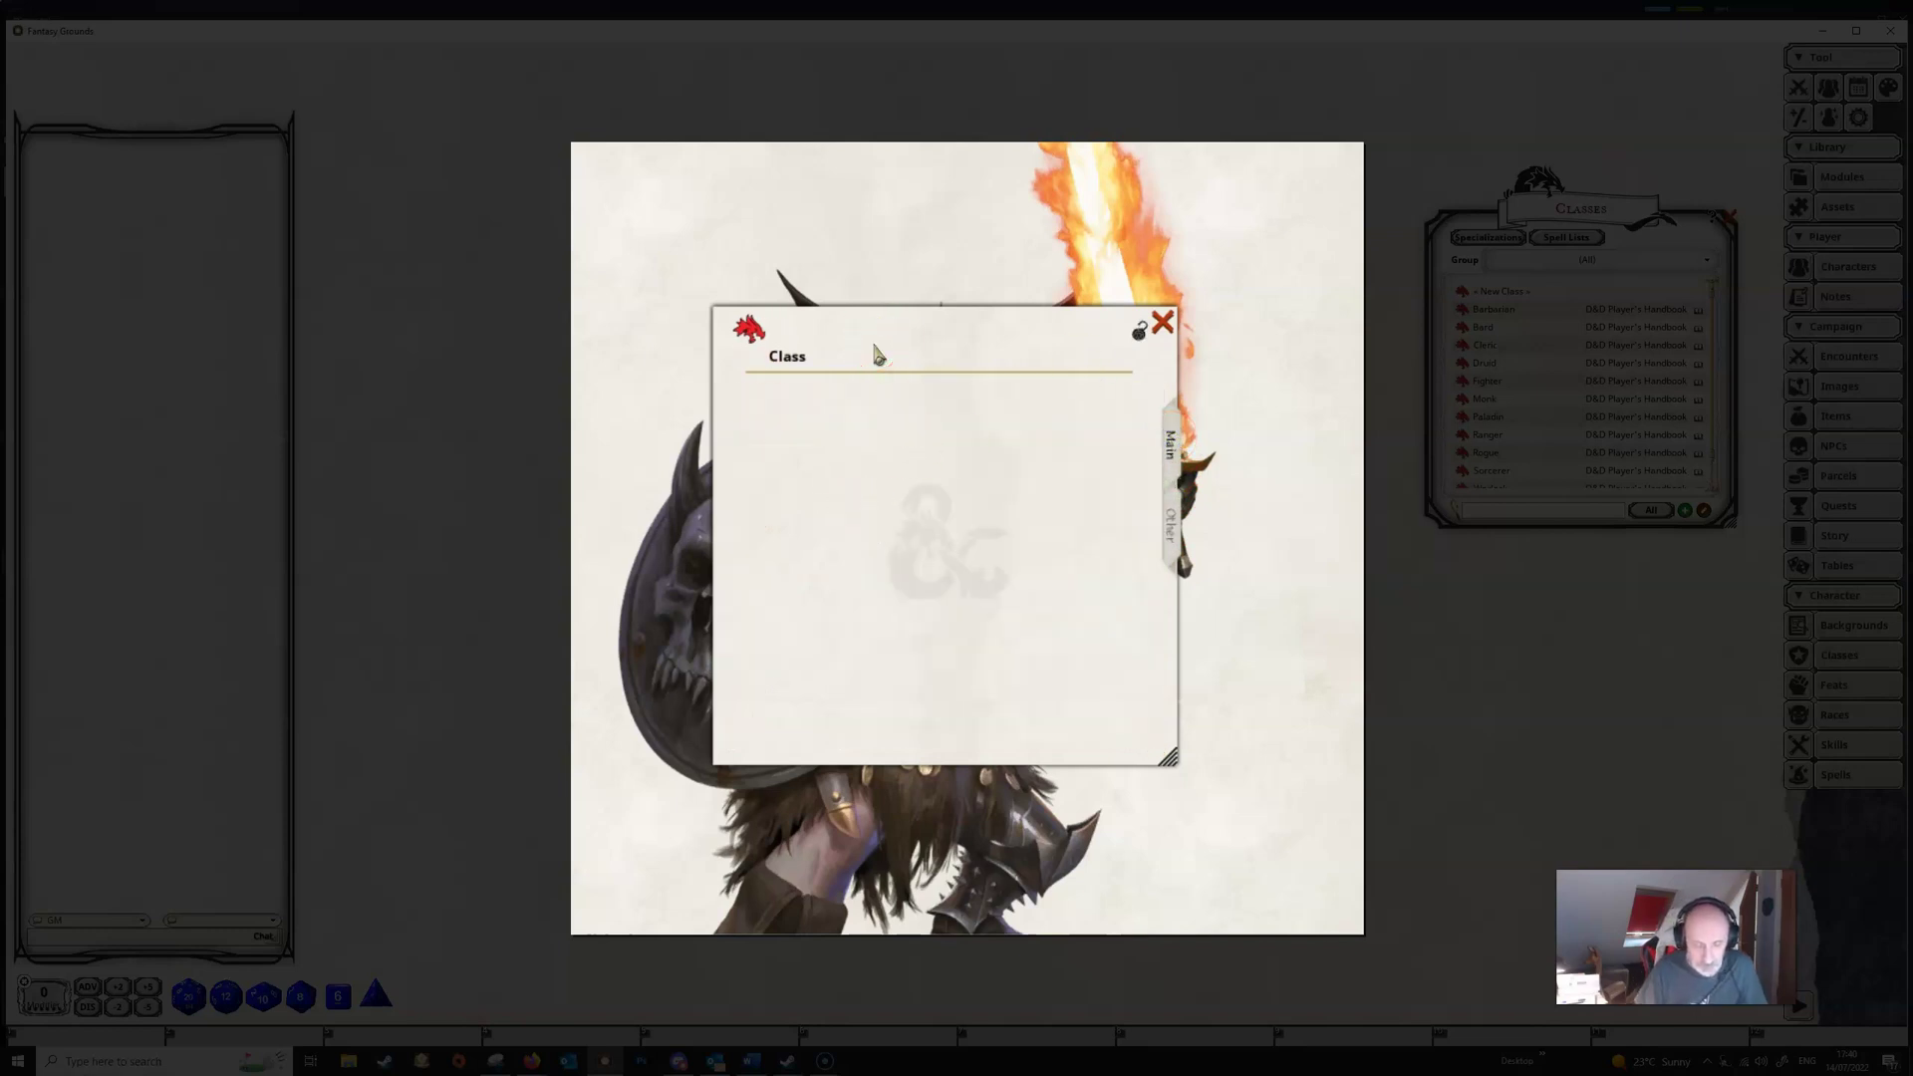
{"action": "type", "text": "High"}
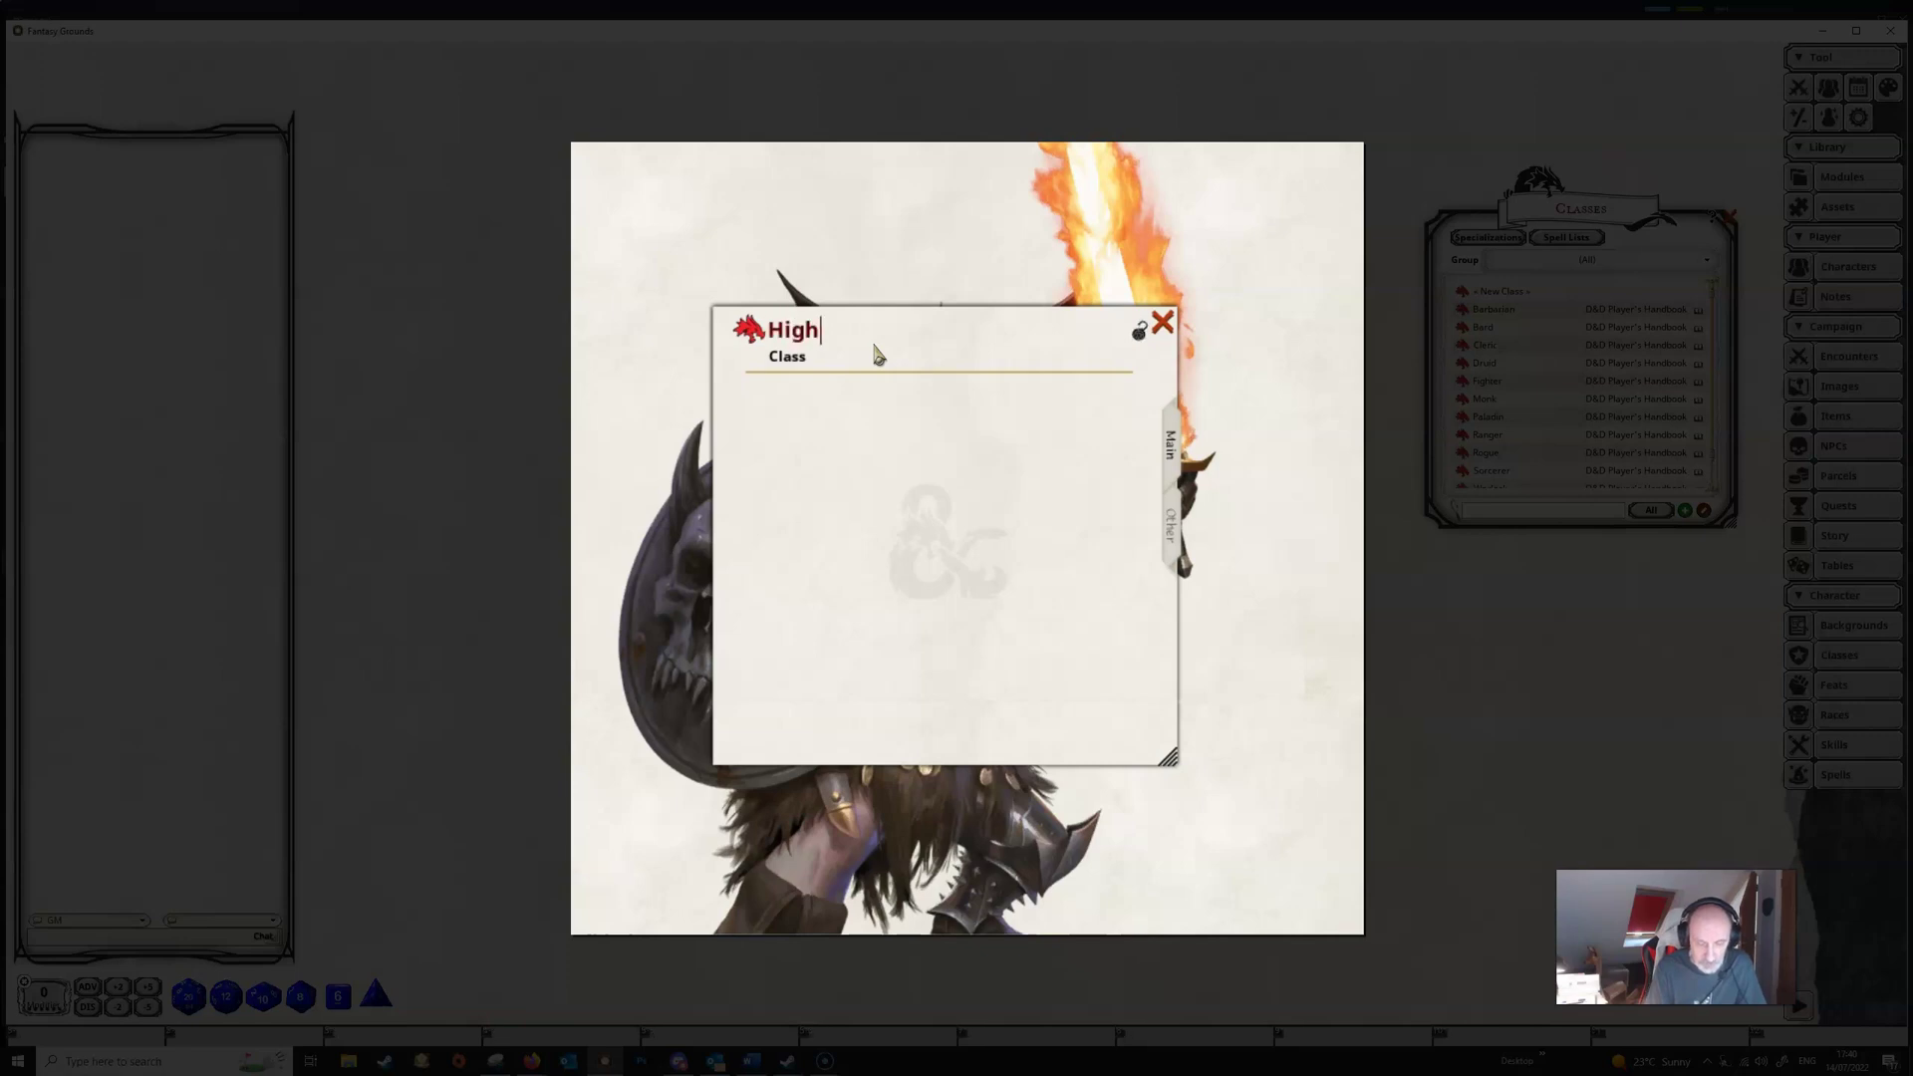
{"action": "type", "text": "land "}
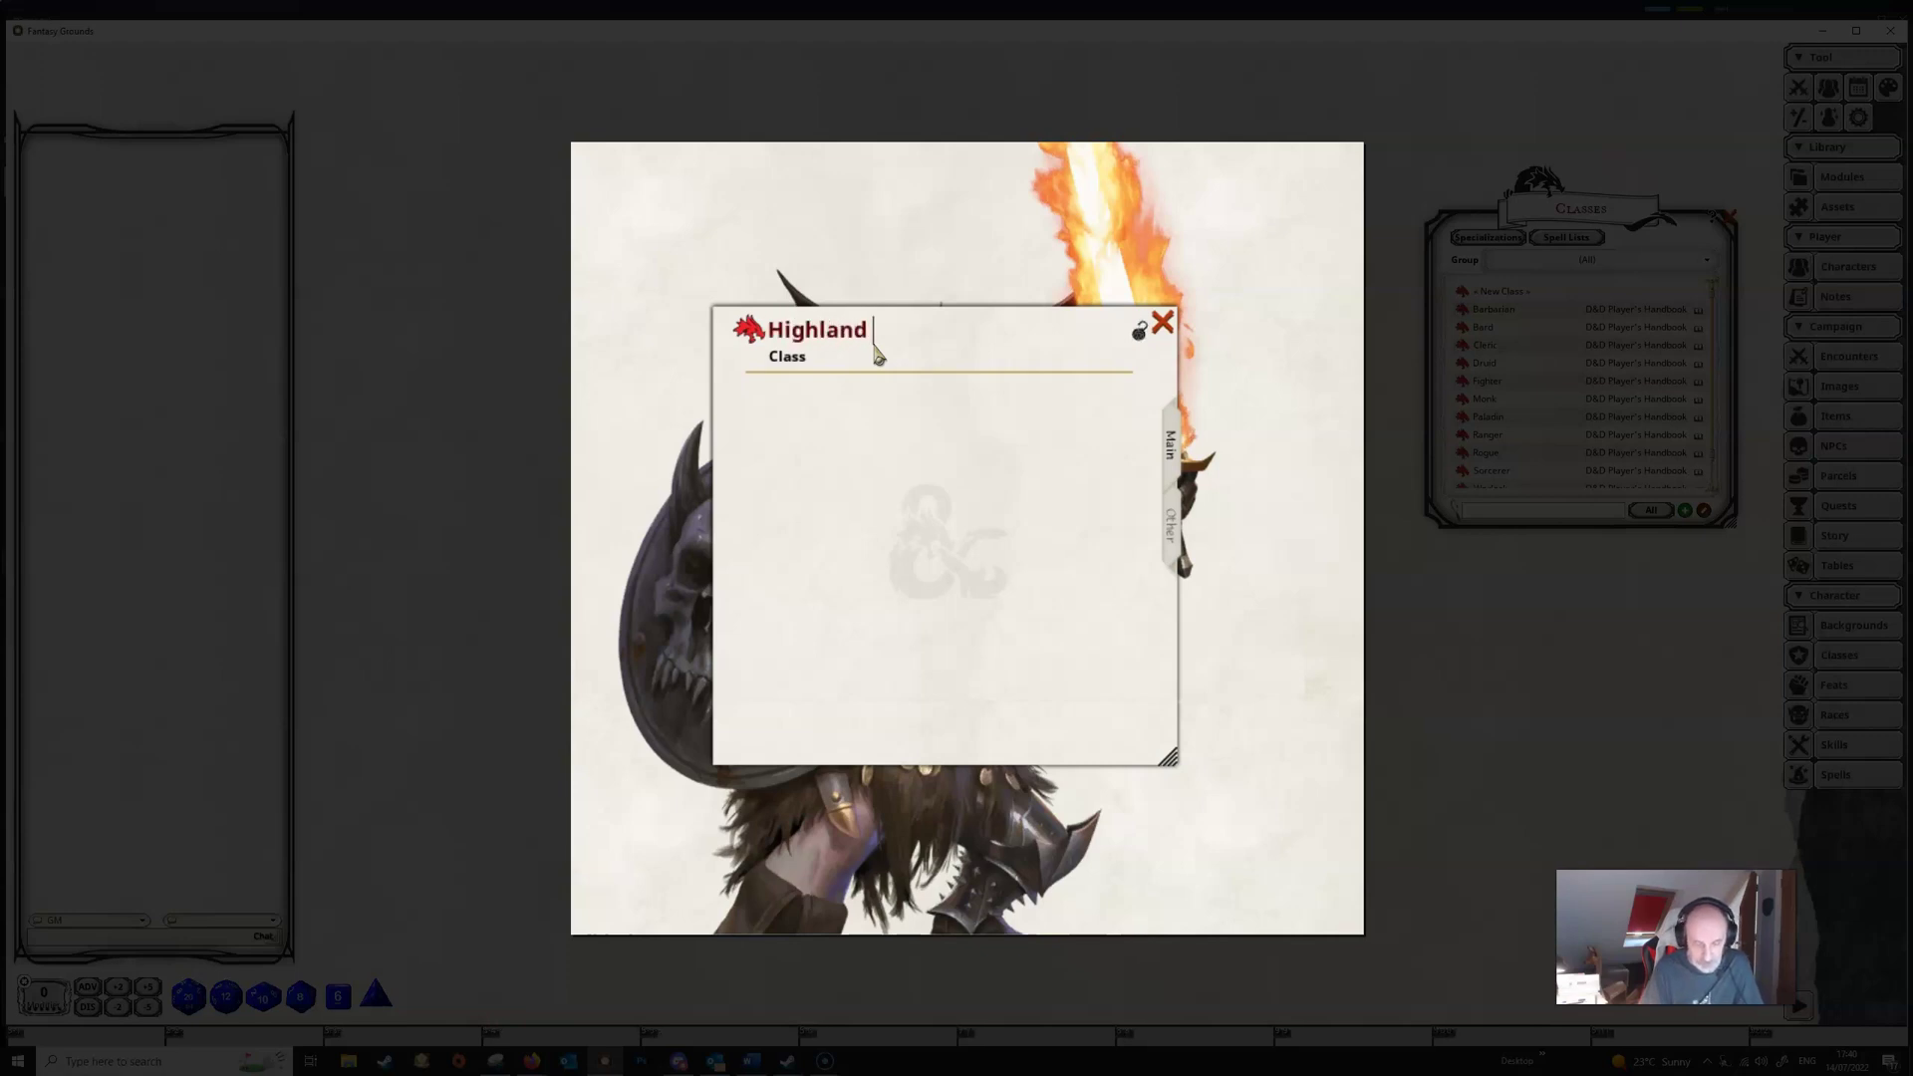
{"action": "type", "text": "Cleric"}
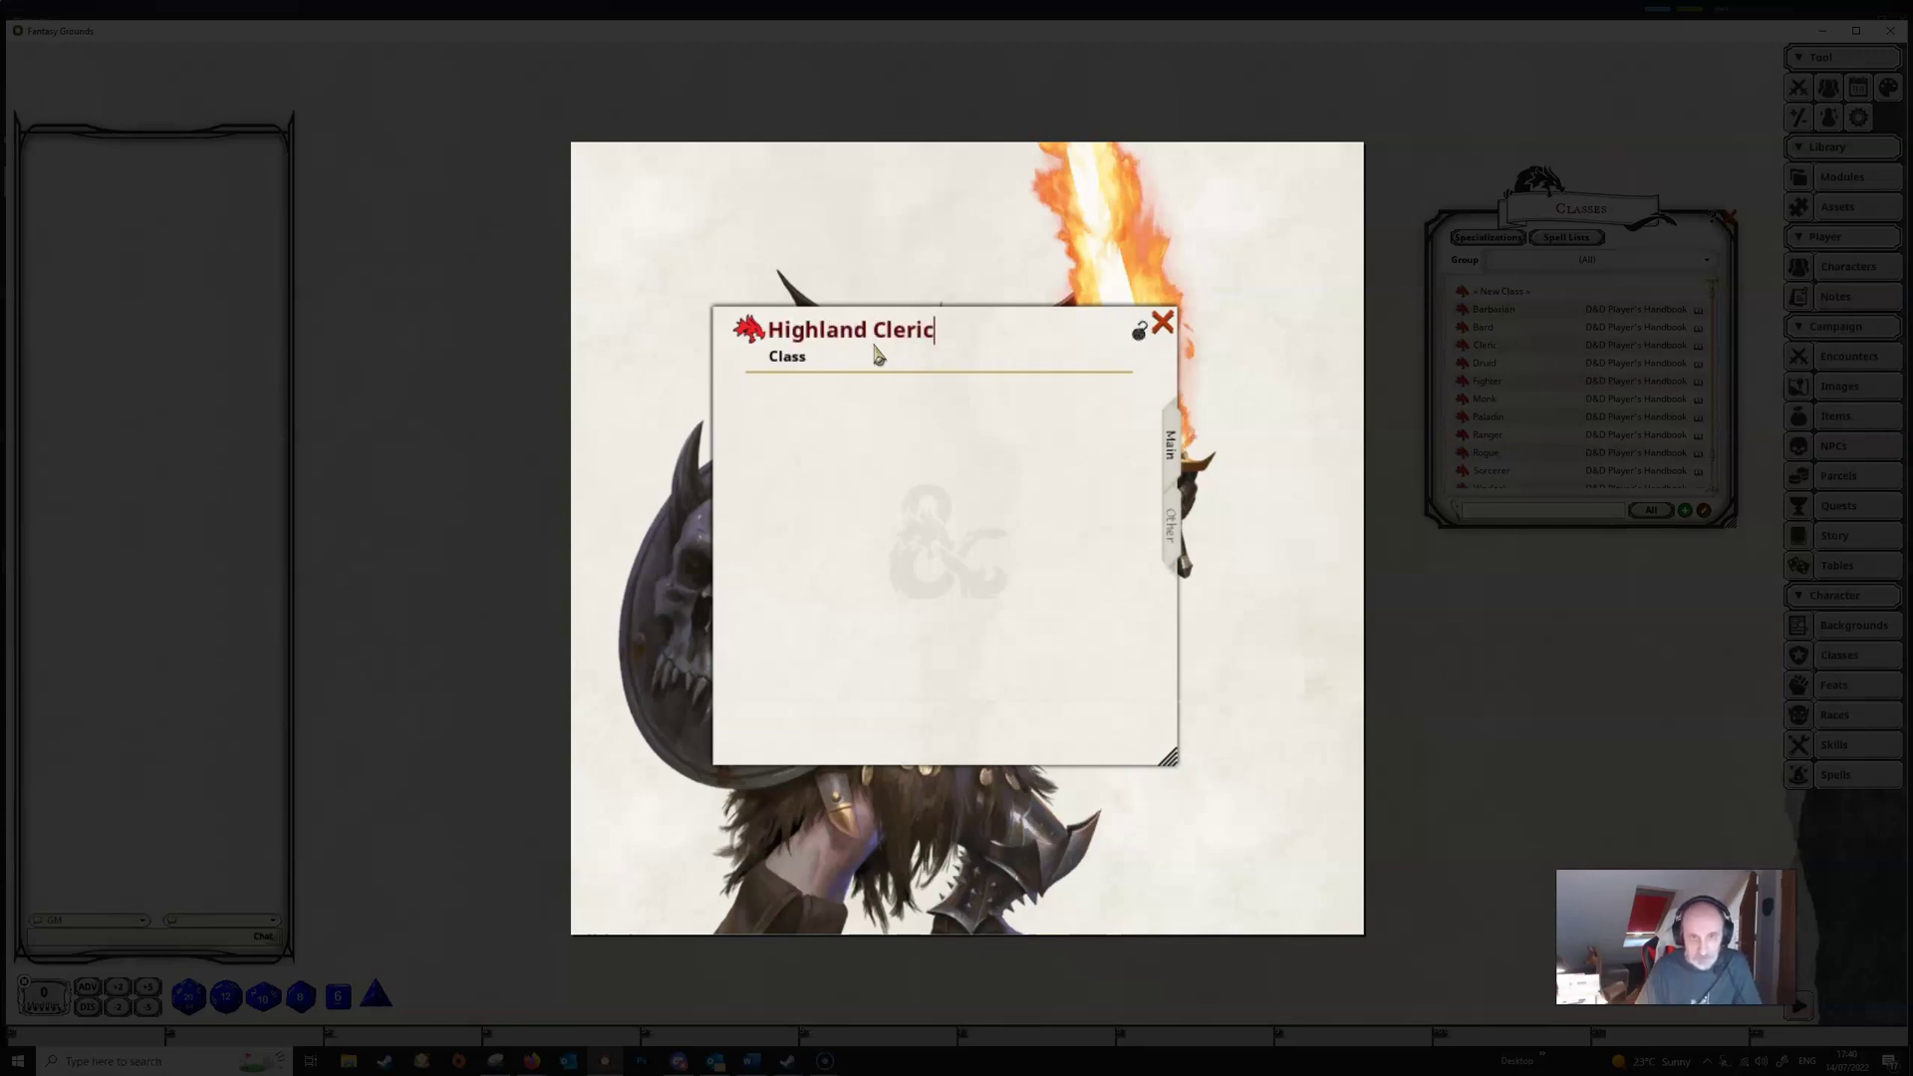
{"action": "left_click", "coordinate": [862, 413]}
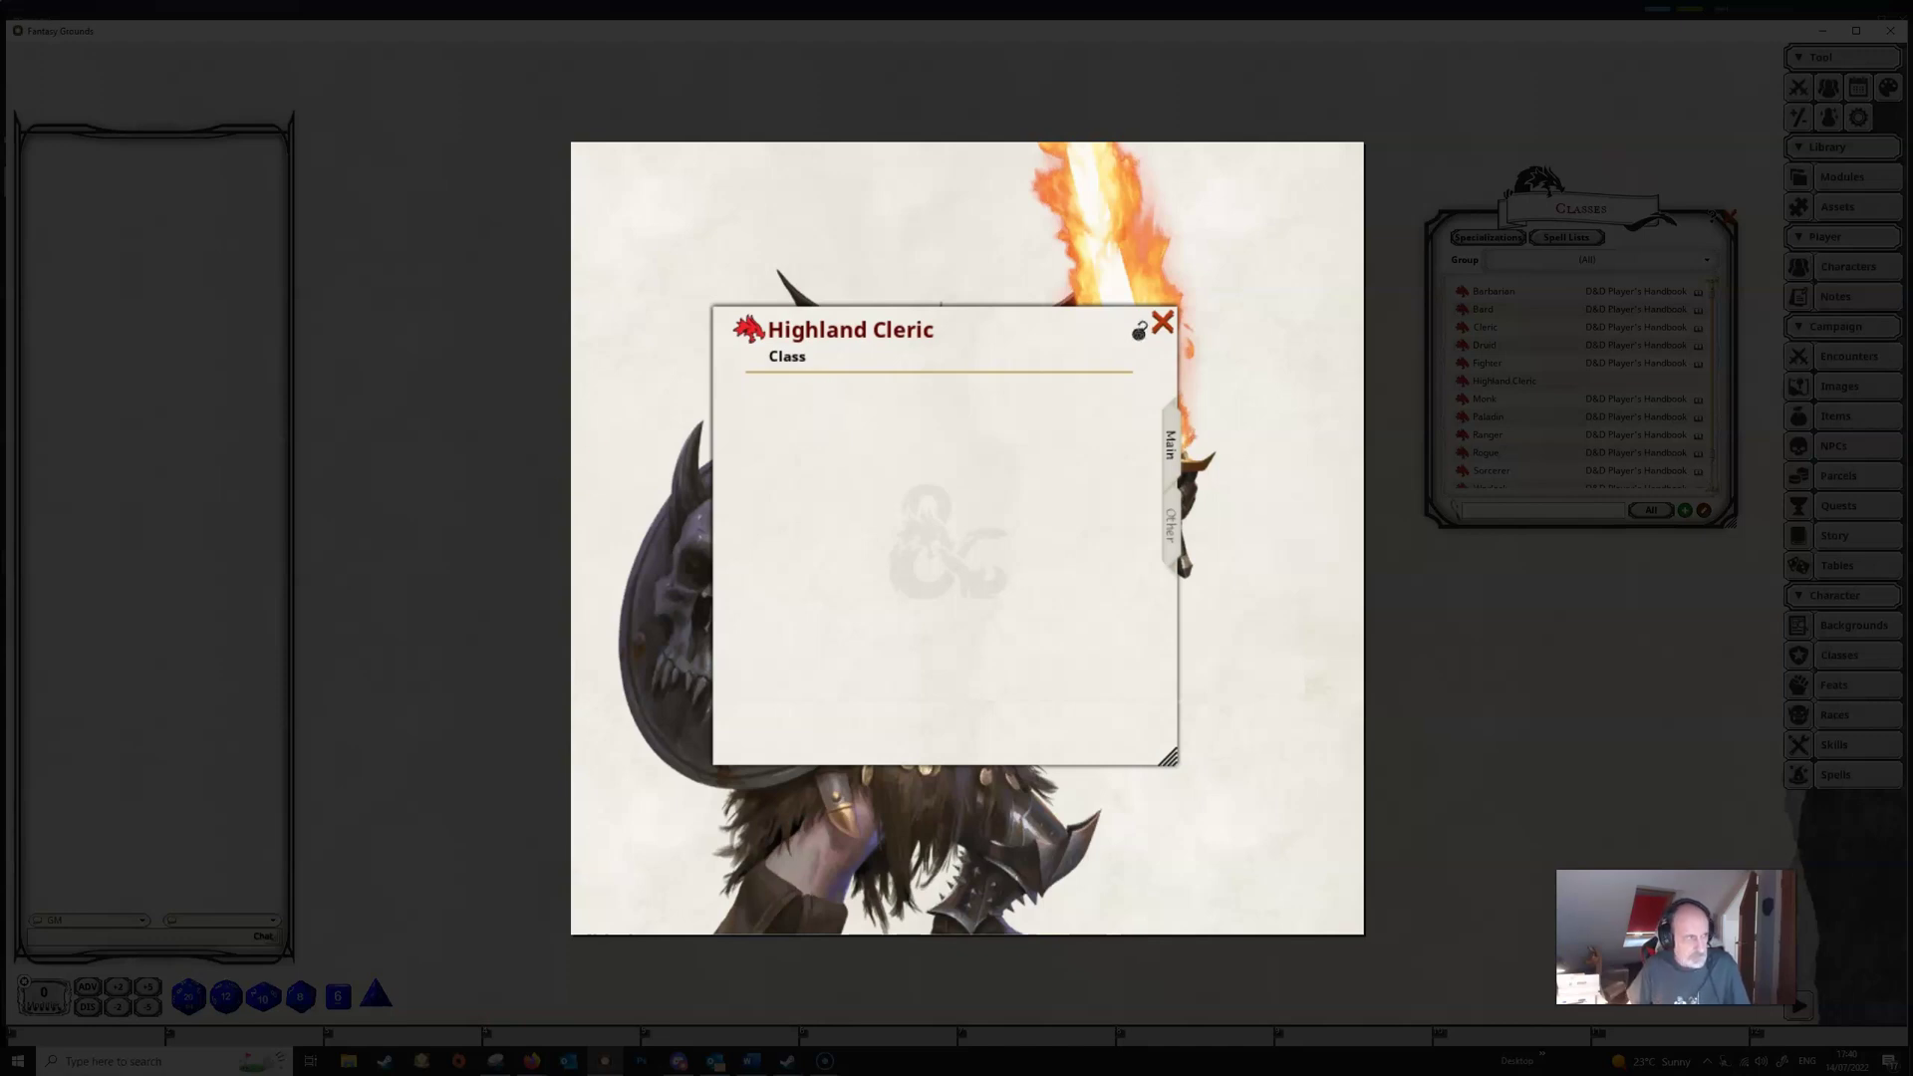
Enter description: "A cleric is a follower of a particular deity or way of life. They are capable fighters and cast spells granted to them by their deity.".
{"action": "key", "text": "alt+Tab"}
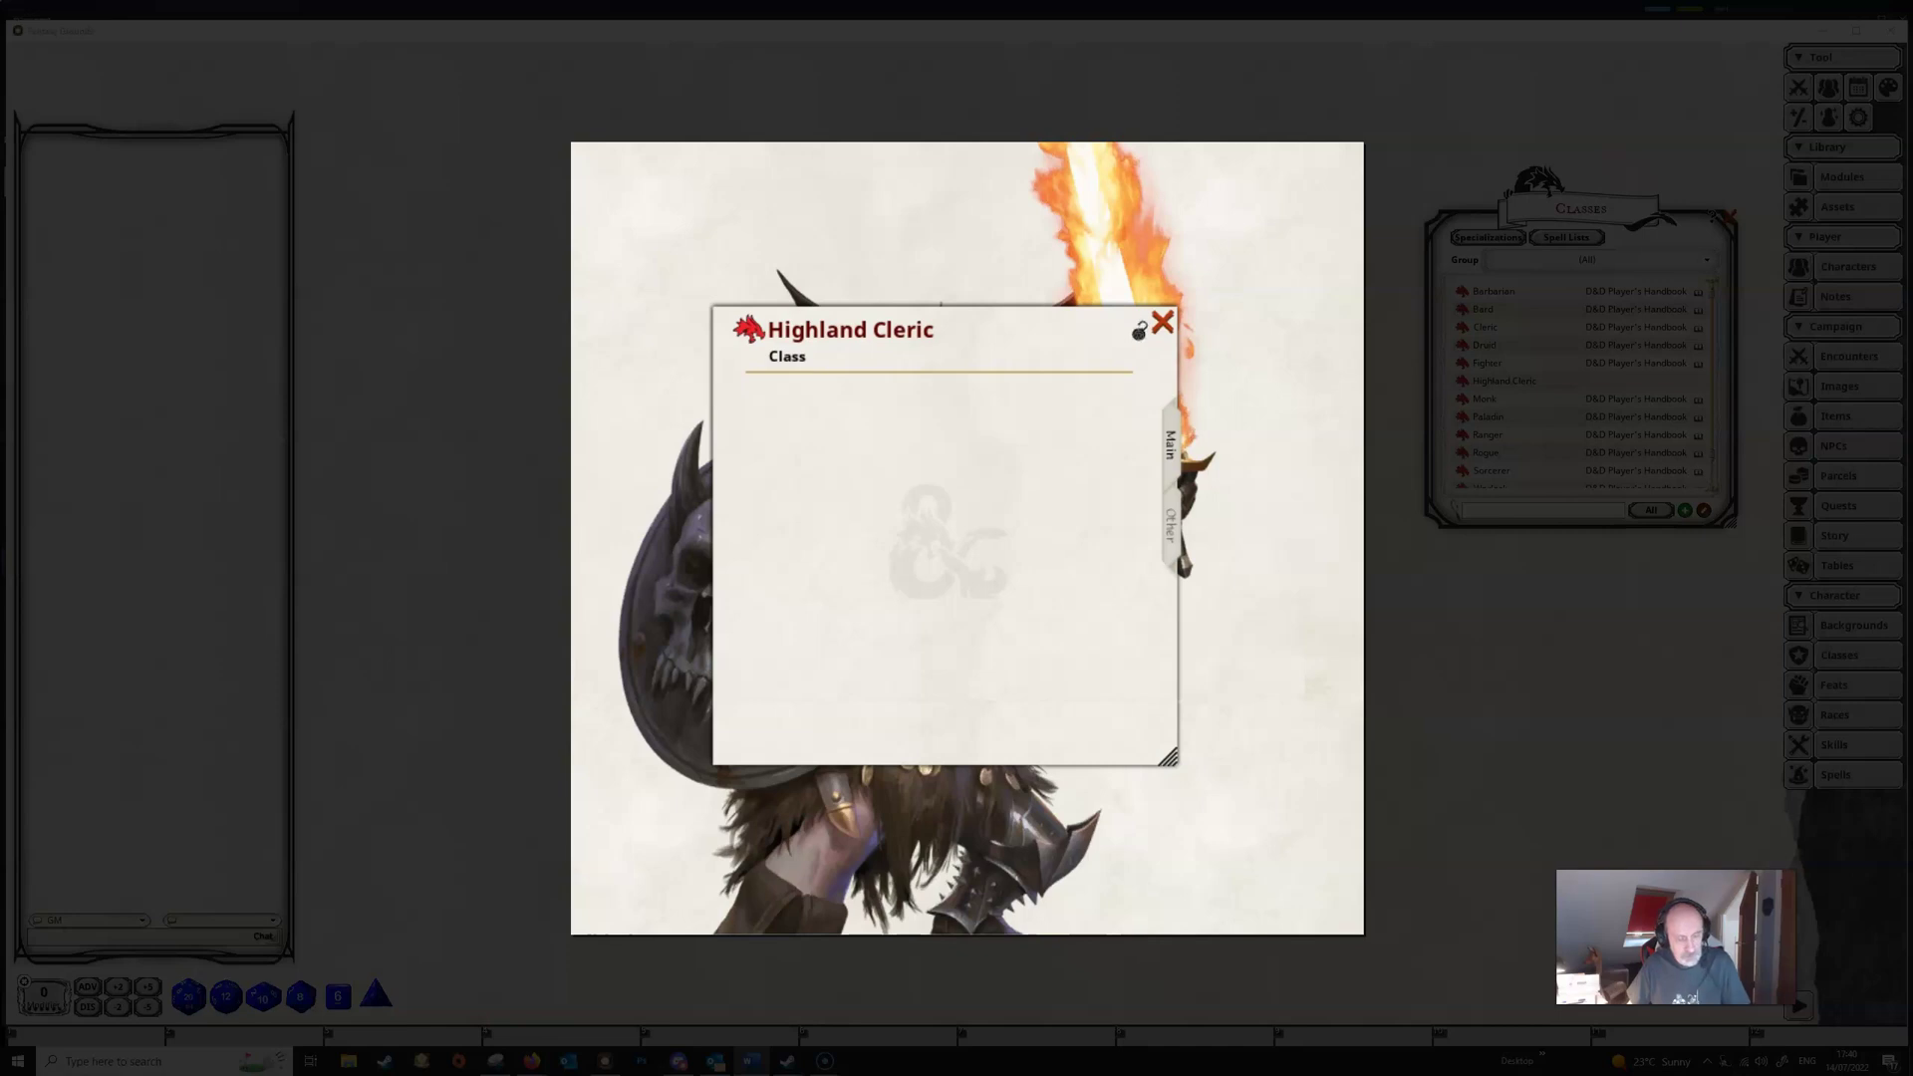
{"action": "left_click", "coordinate": [830, 395]}
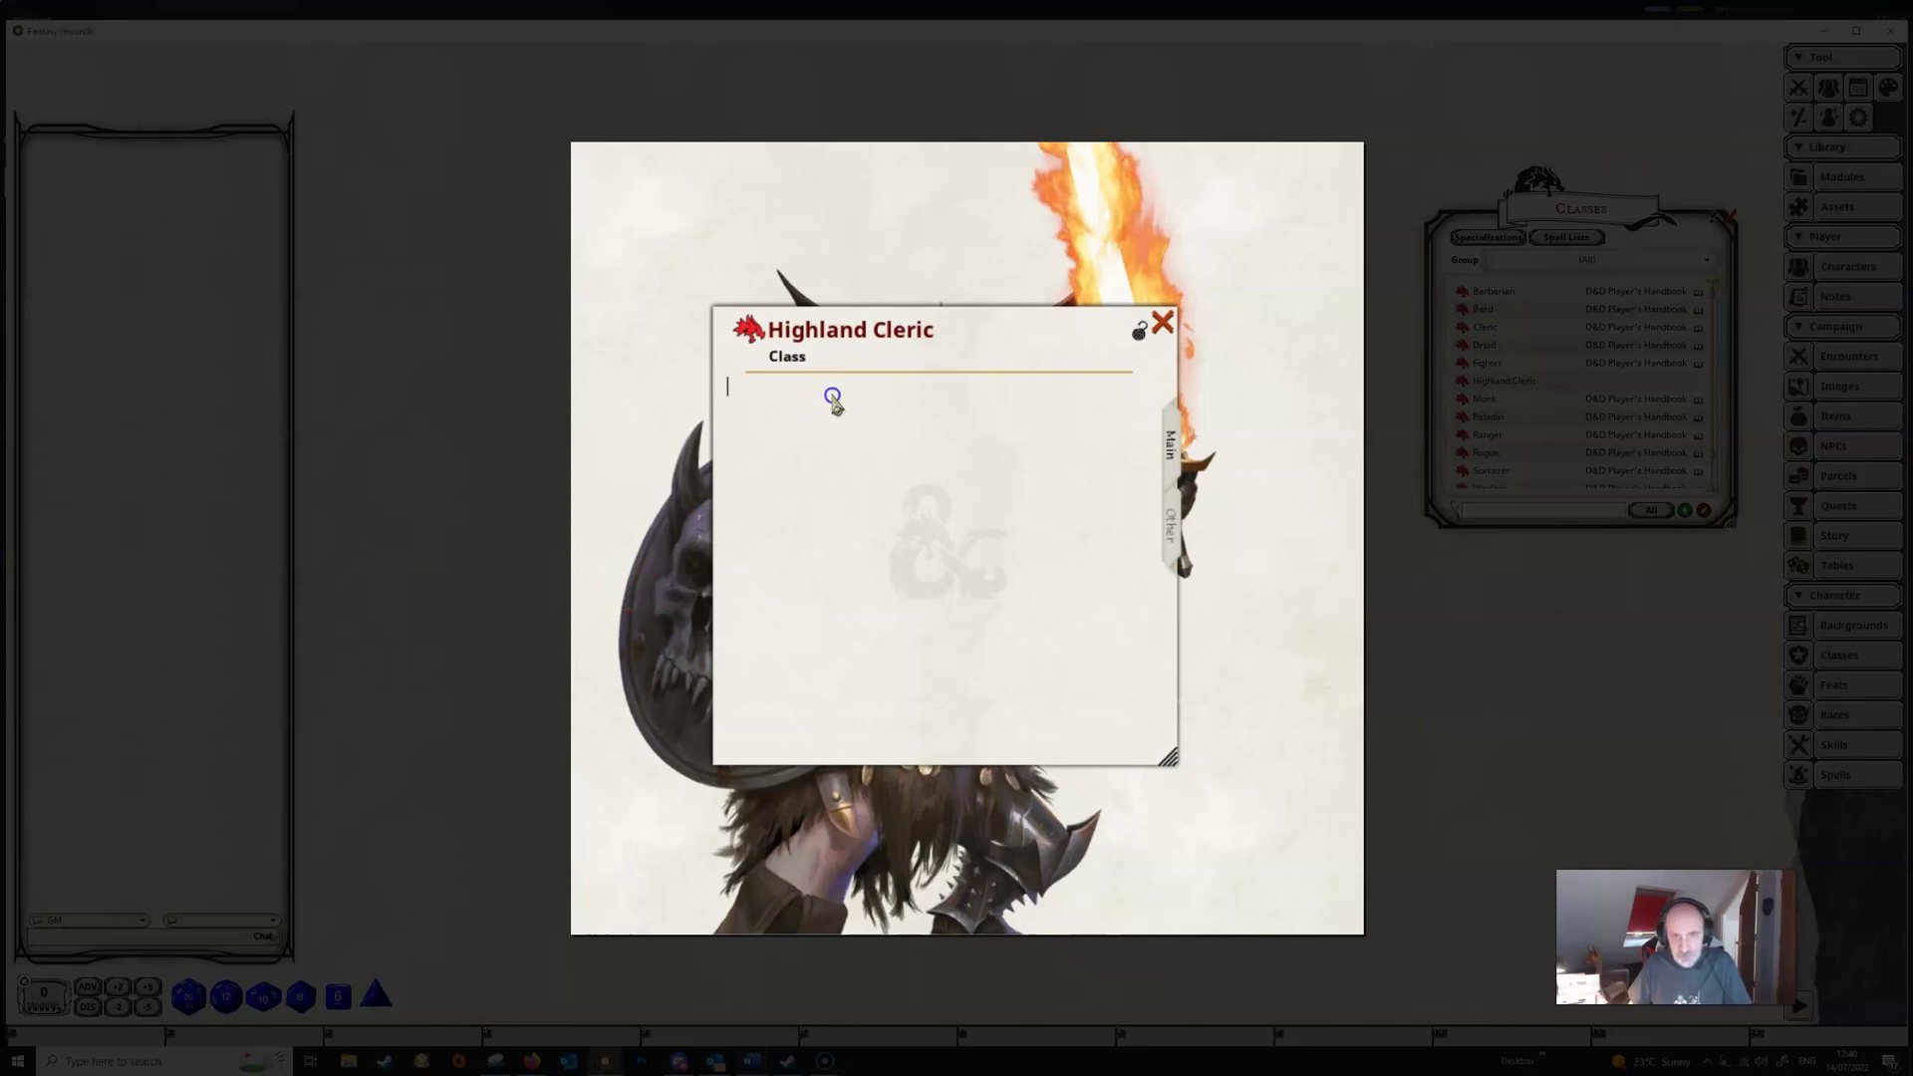
{"action": "type", "text": "A cleric is a follower of a particular deity or way of life. They are capable fighters and cast spells granted to them by their deity."}
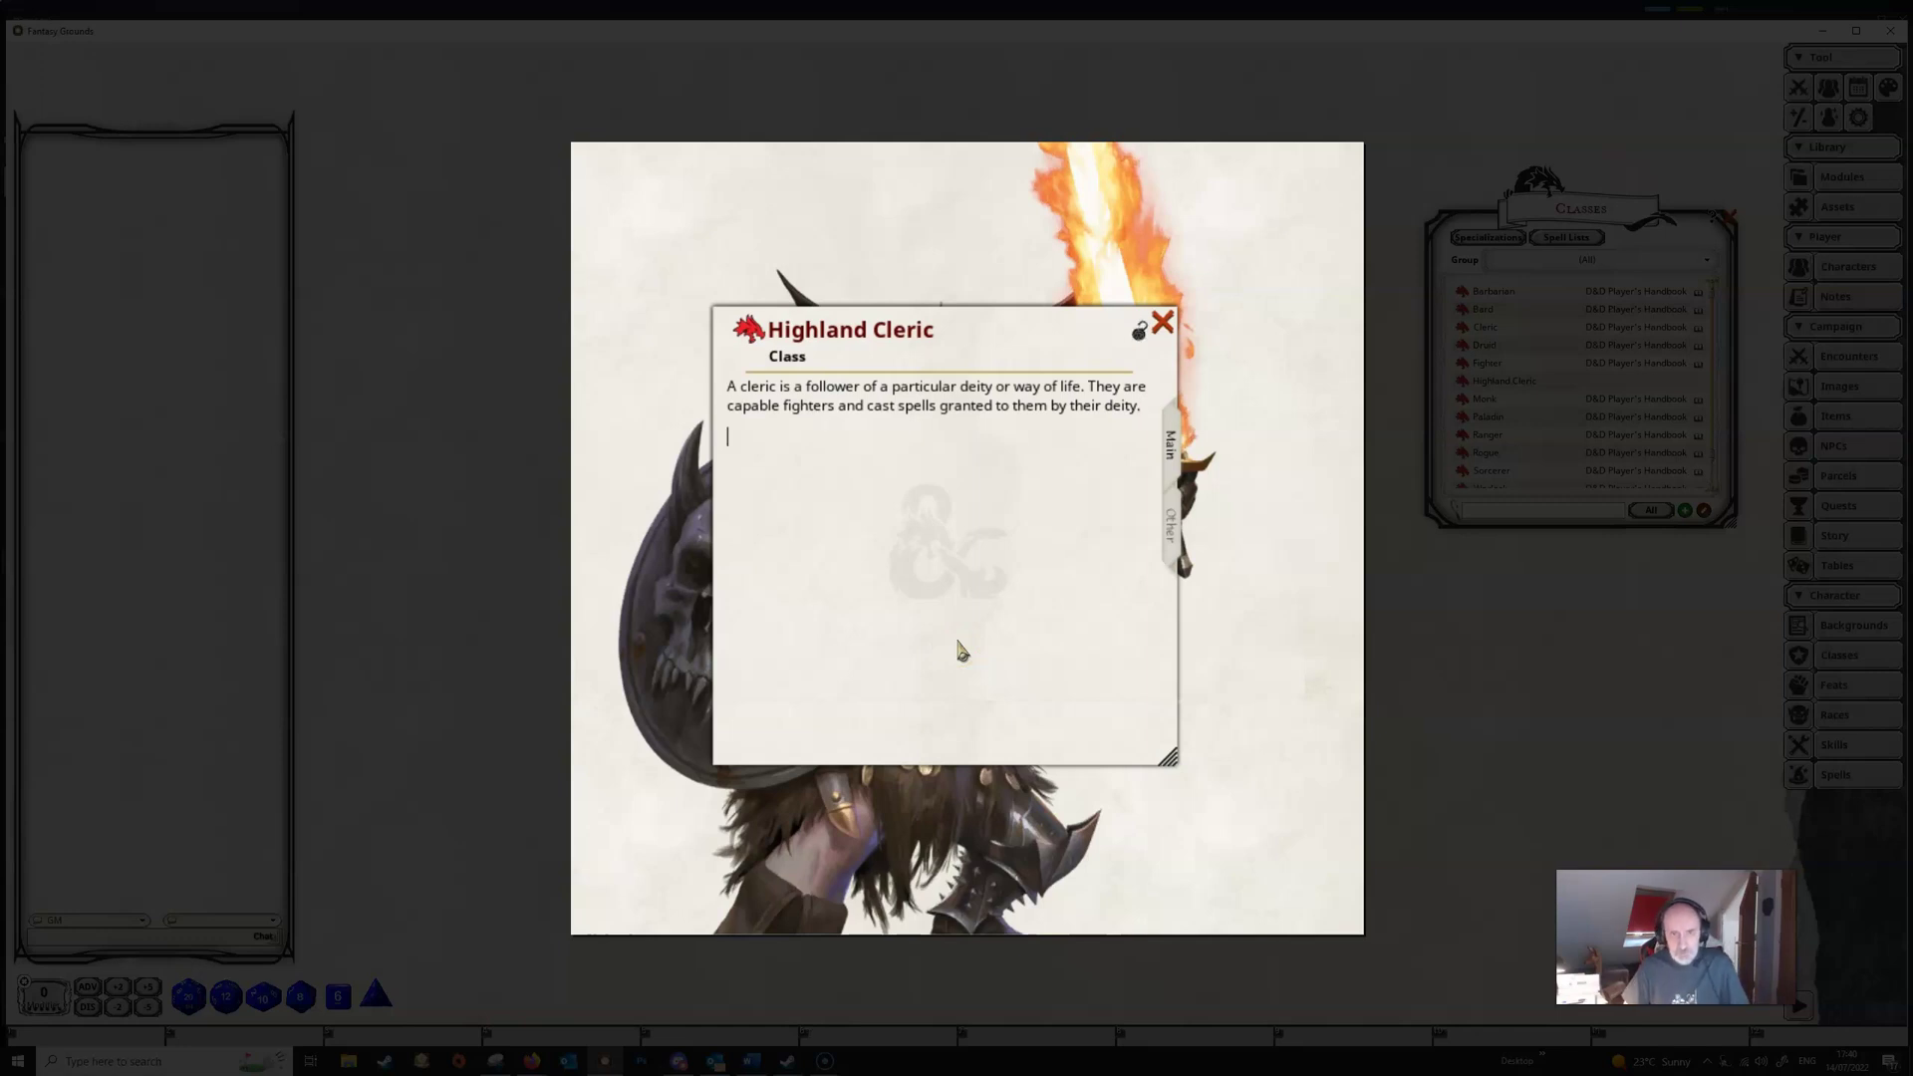
{"action": "left_click", "coordinate": [896, 730]}
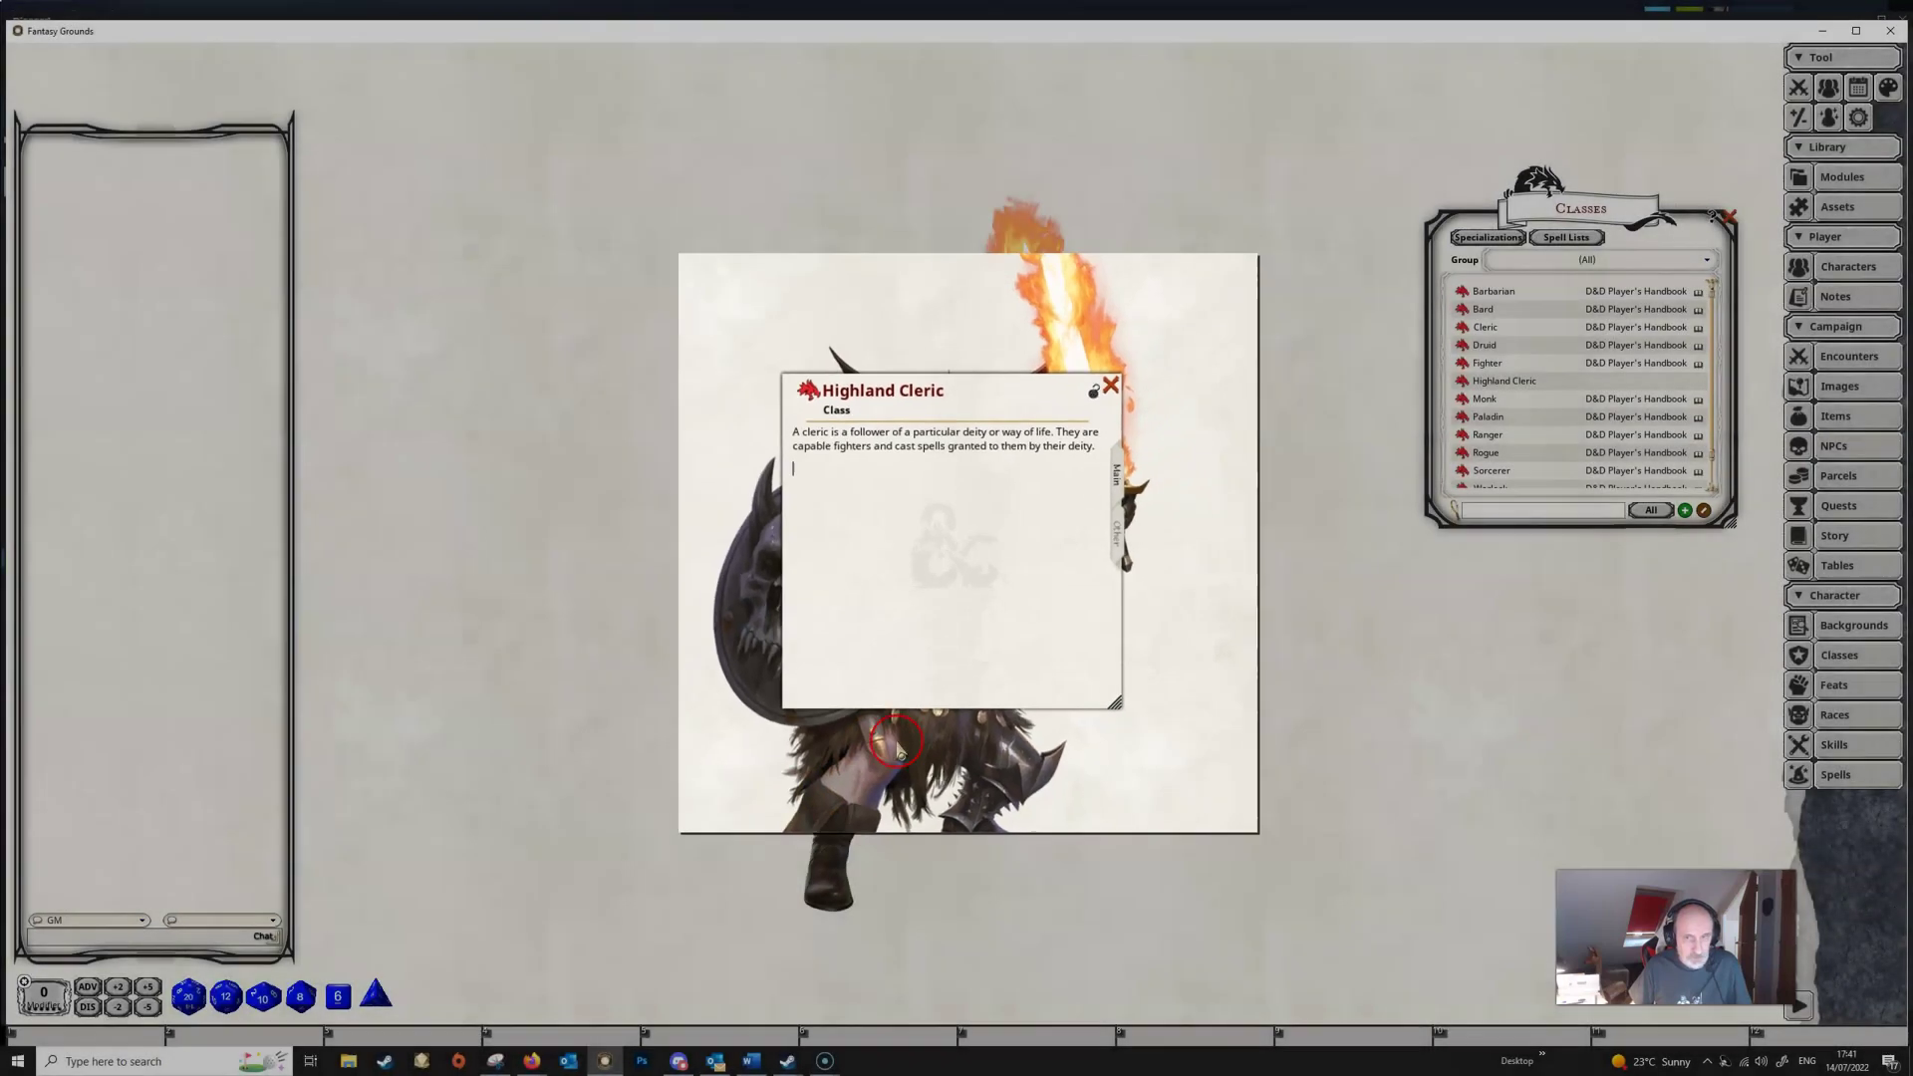
Open Cleric.png from the Campaign image assets and link it below the Highland Cleric description, closing the assets and image windows.
{"action": "left_click", "coordinate": [1839, 205]}
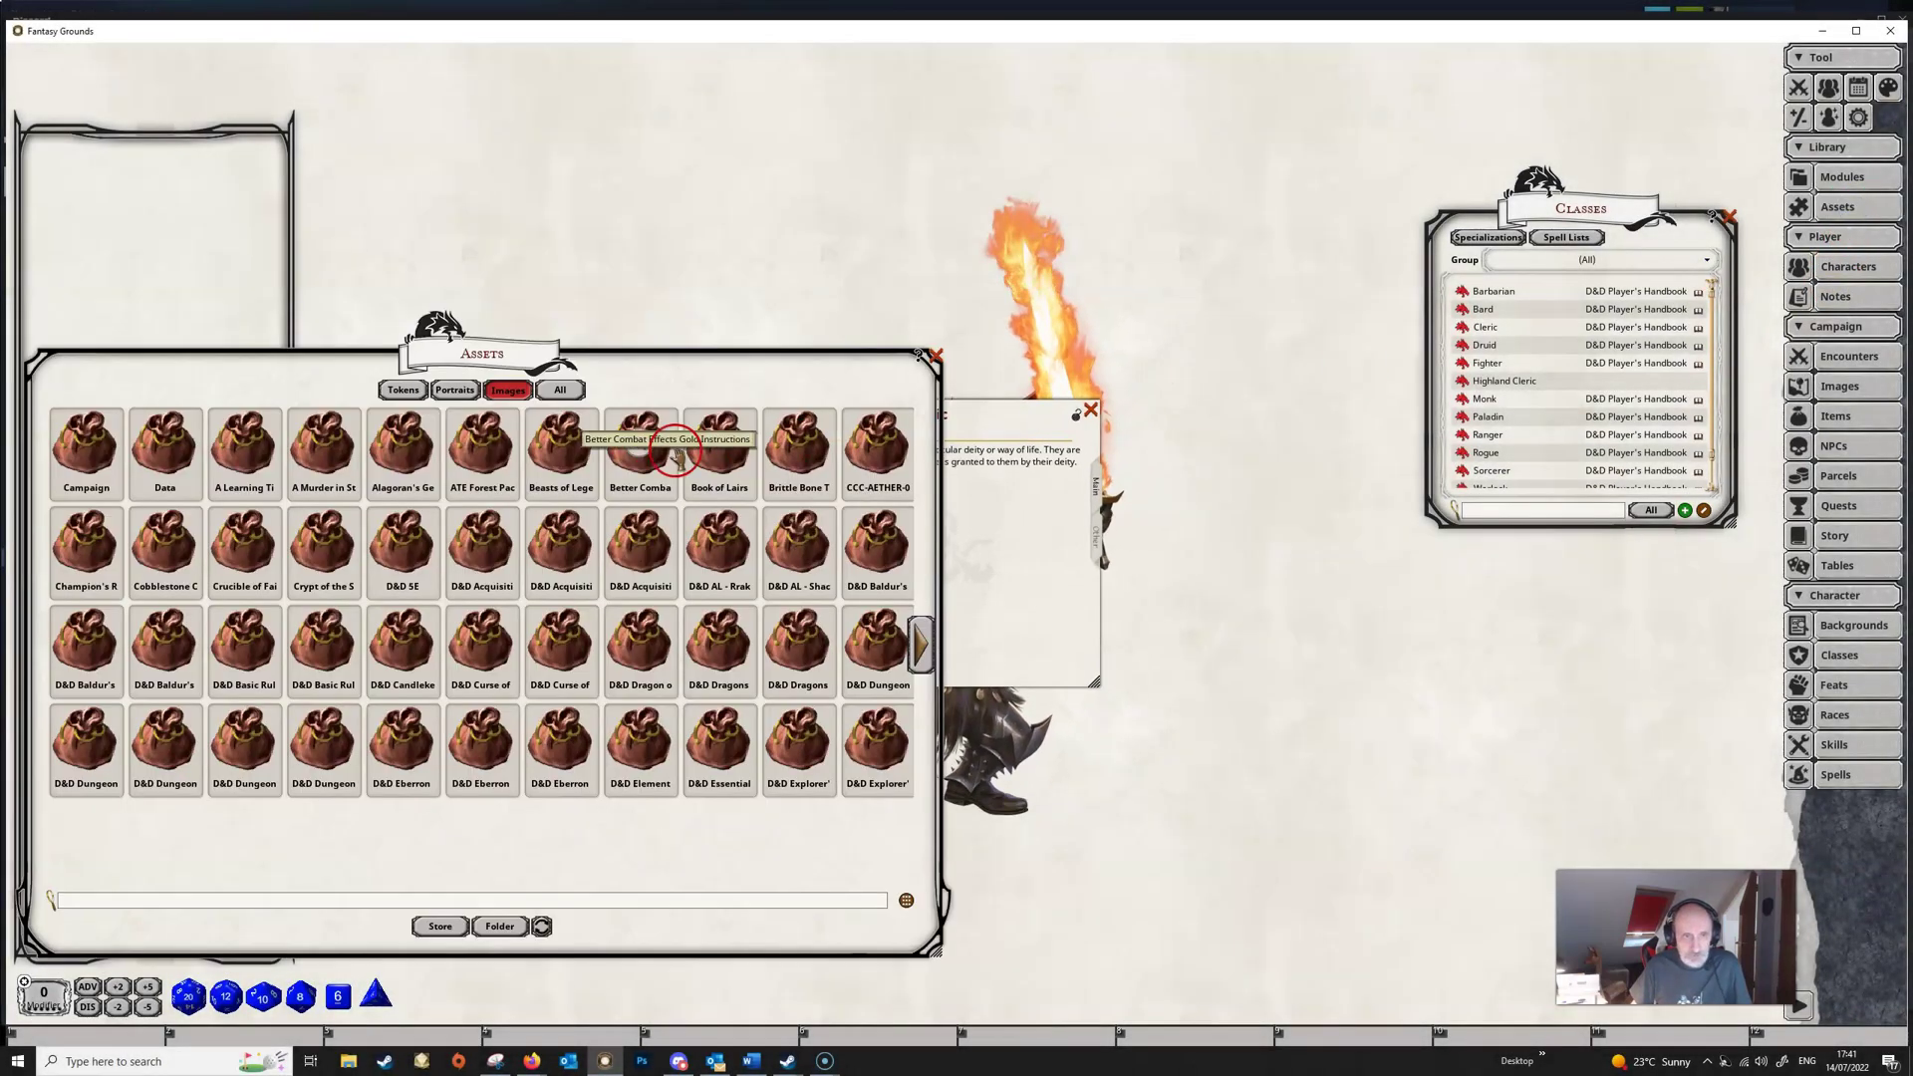
{"action": "left_click", "coordinate": [116, 468]}
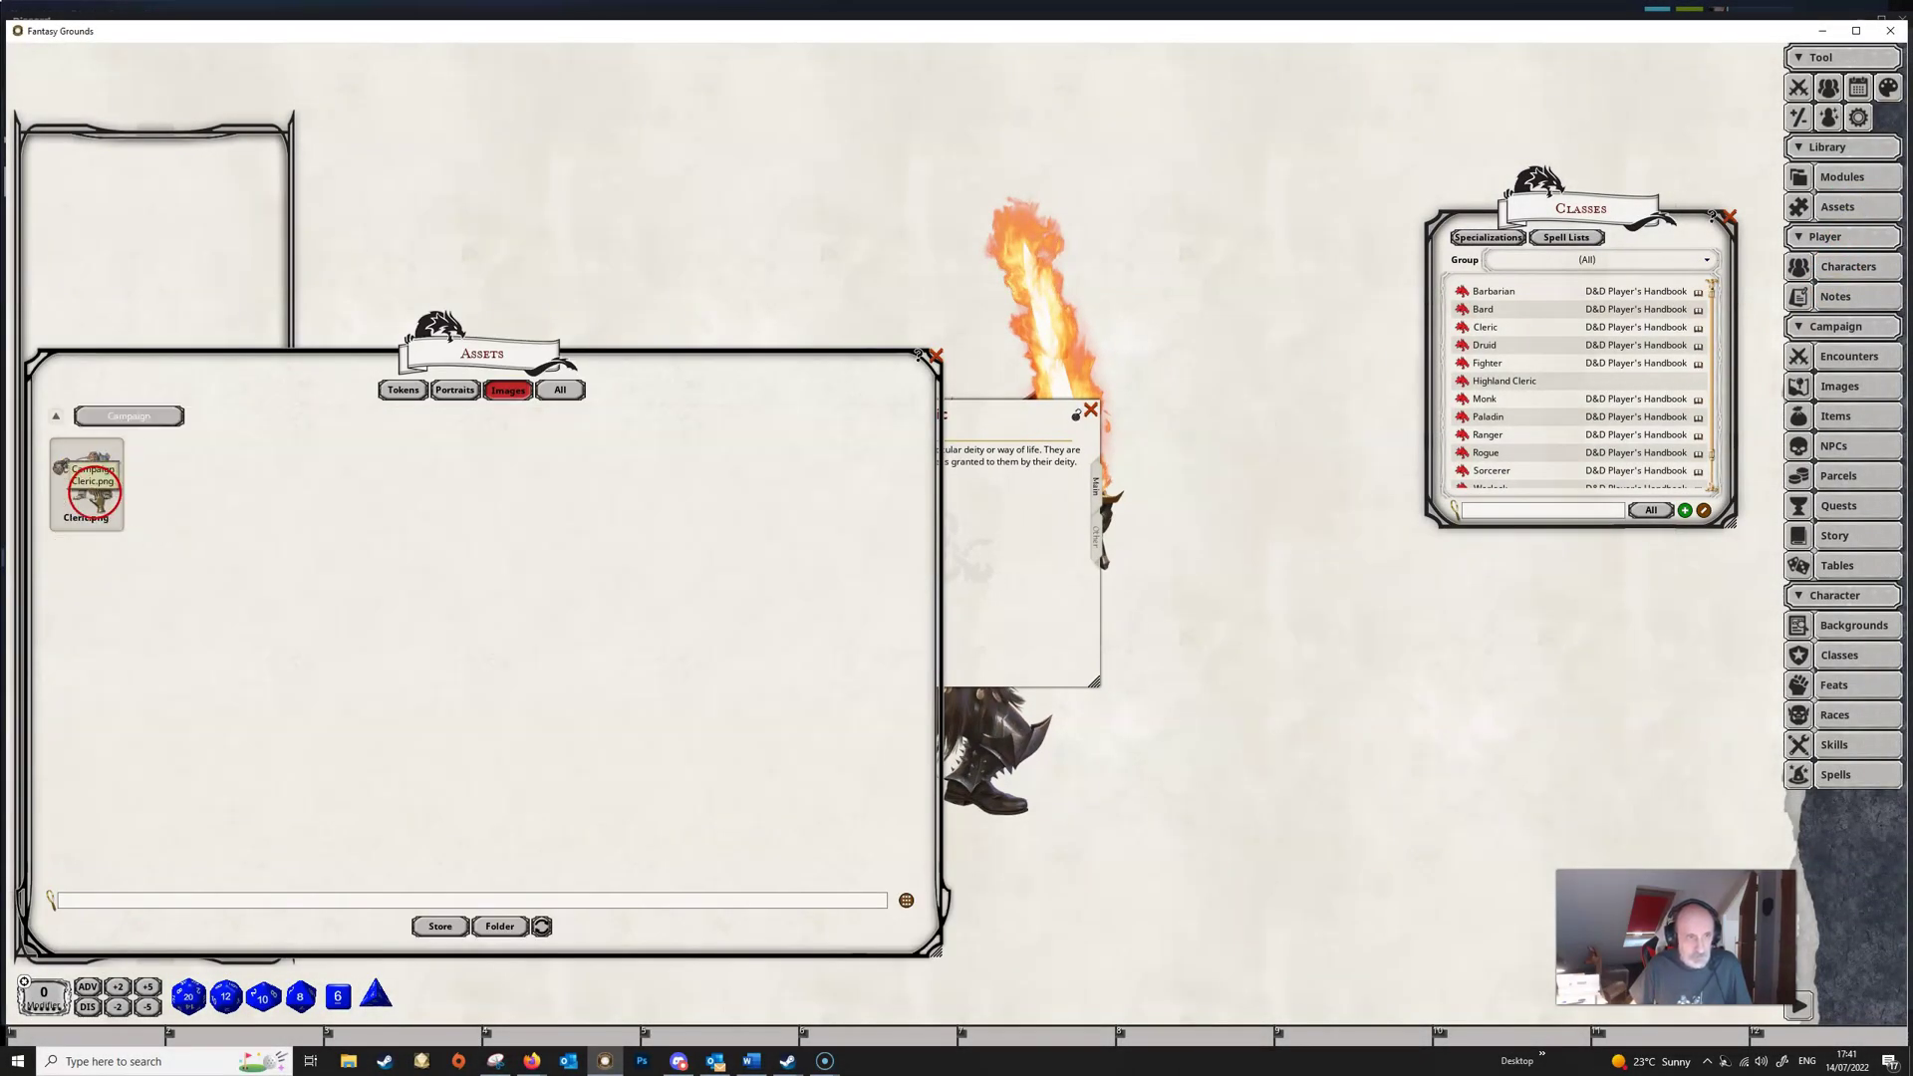
{"action": "left_click", "coordinate": [86, 480]}
{"action": "left_click", "coordinate": [881, 713]}
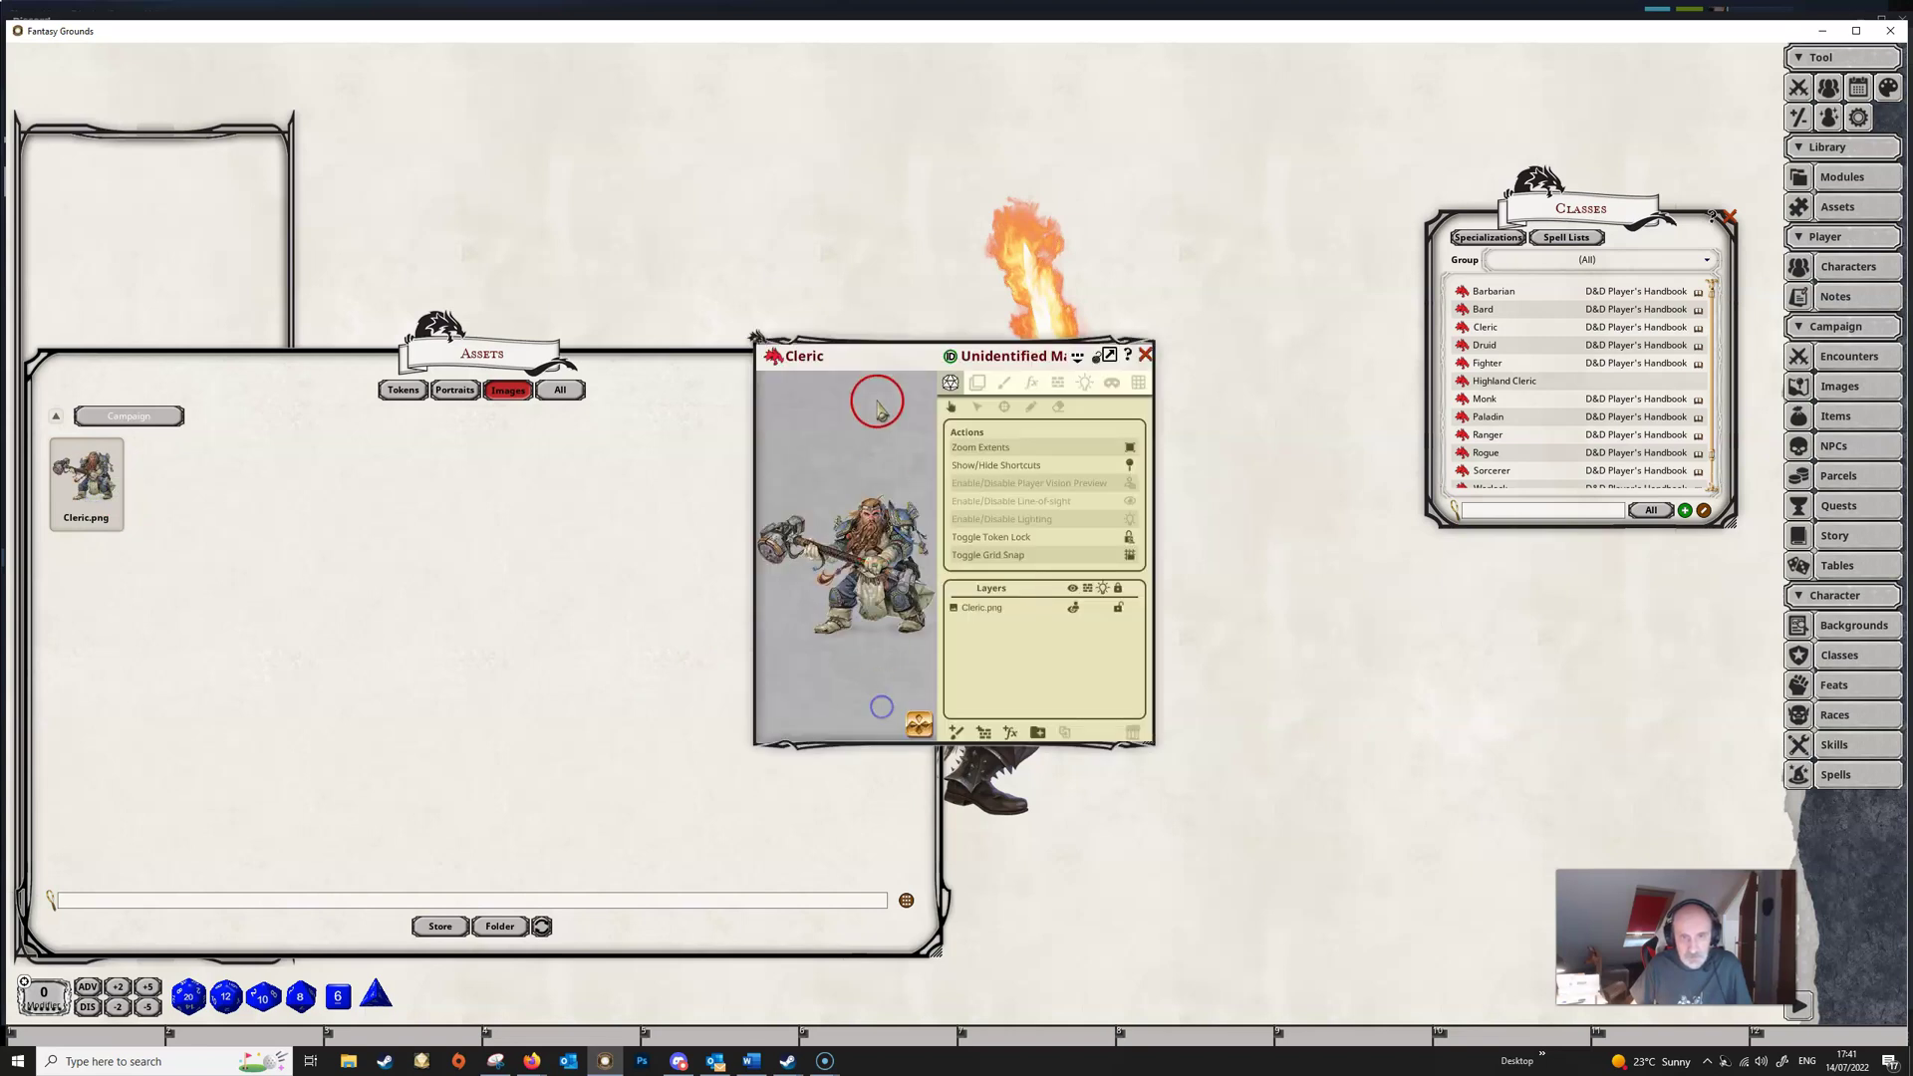
{"action": "left_click_drag", "start_coordinate": [842, 344], "coordinate": [1188, 348]}
{"action": "left_click", "coordinate": [935, 355]}
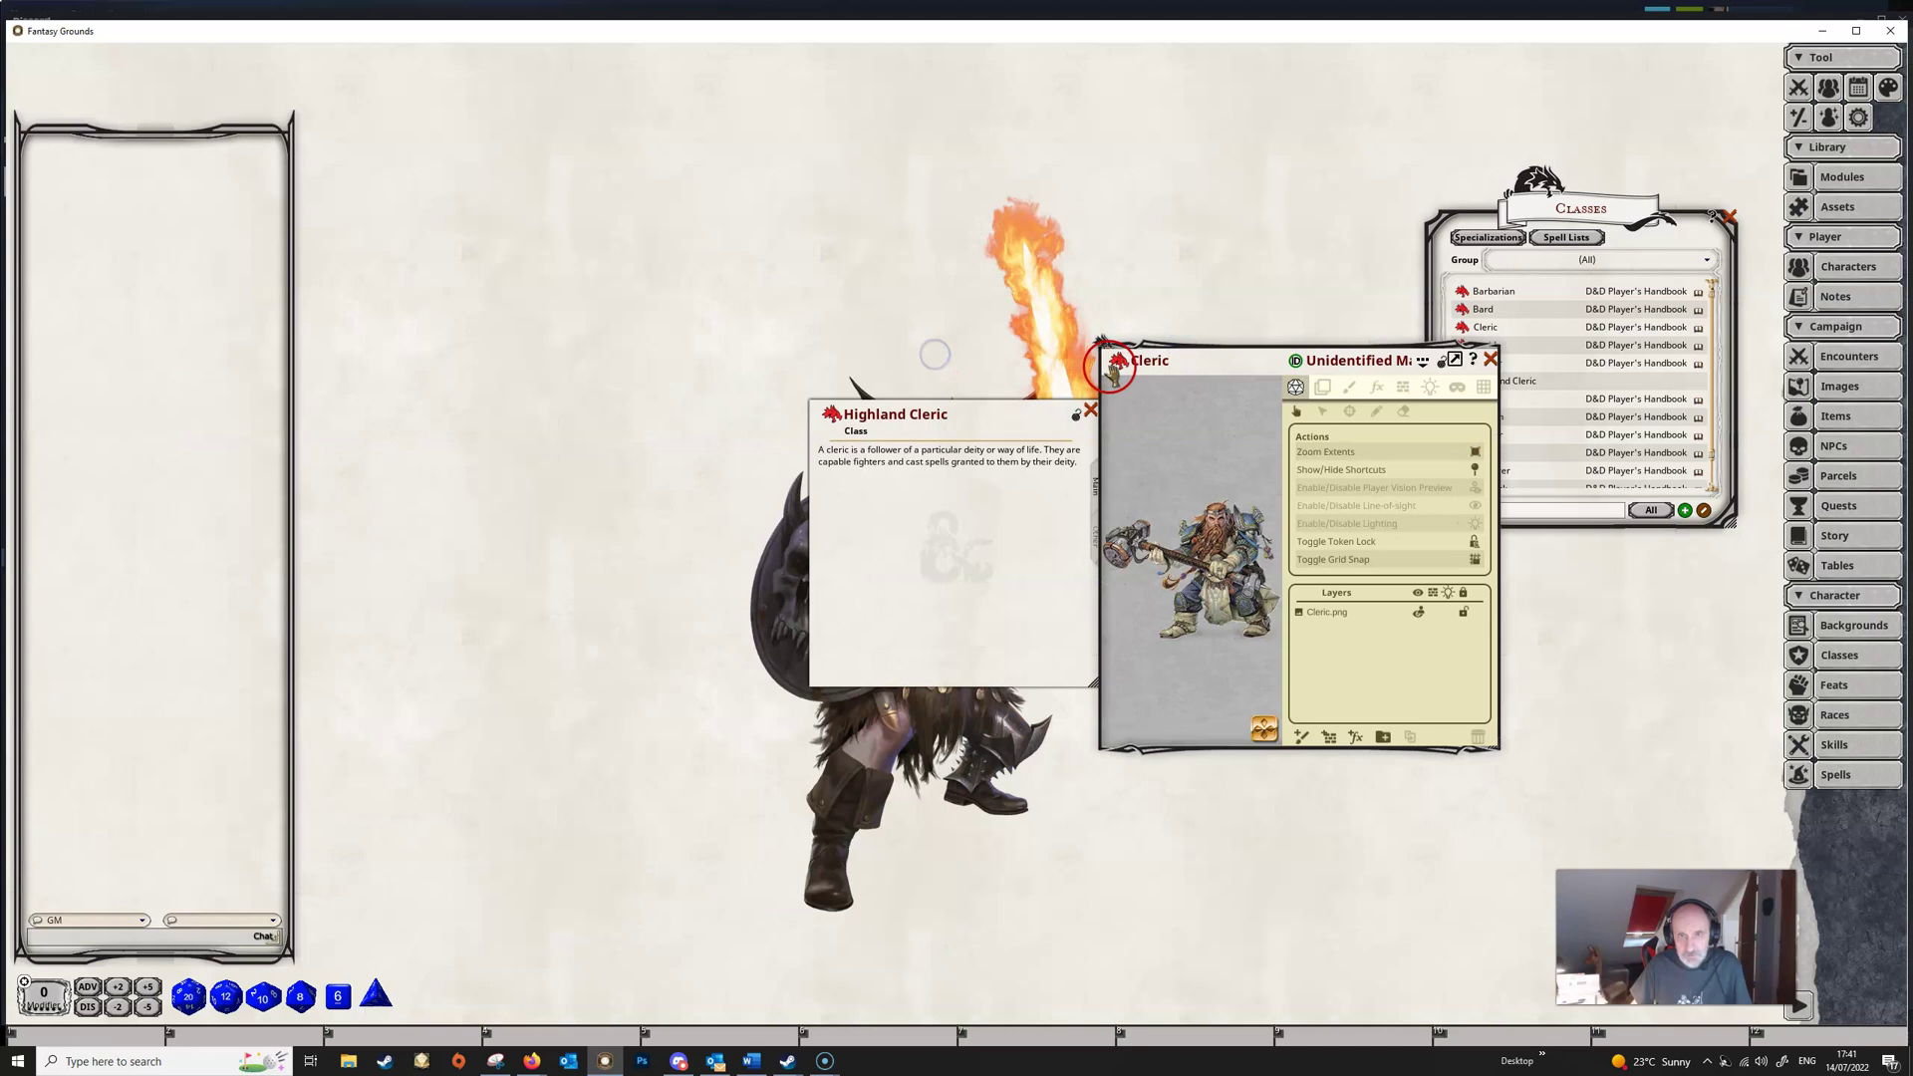
{"action": "left_click_drag", "start_coordinate": [1062, 451], "coordinate": [837, 510]}
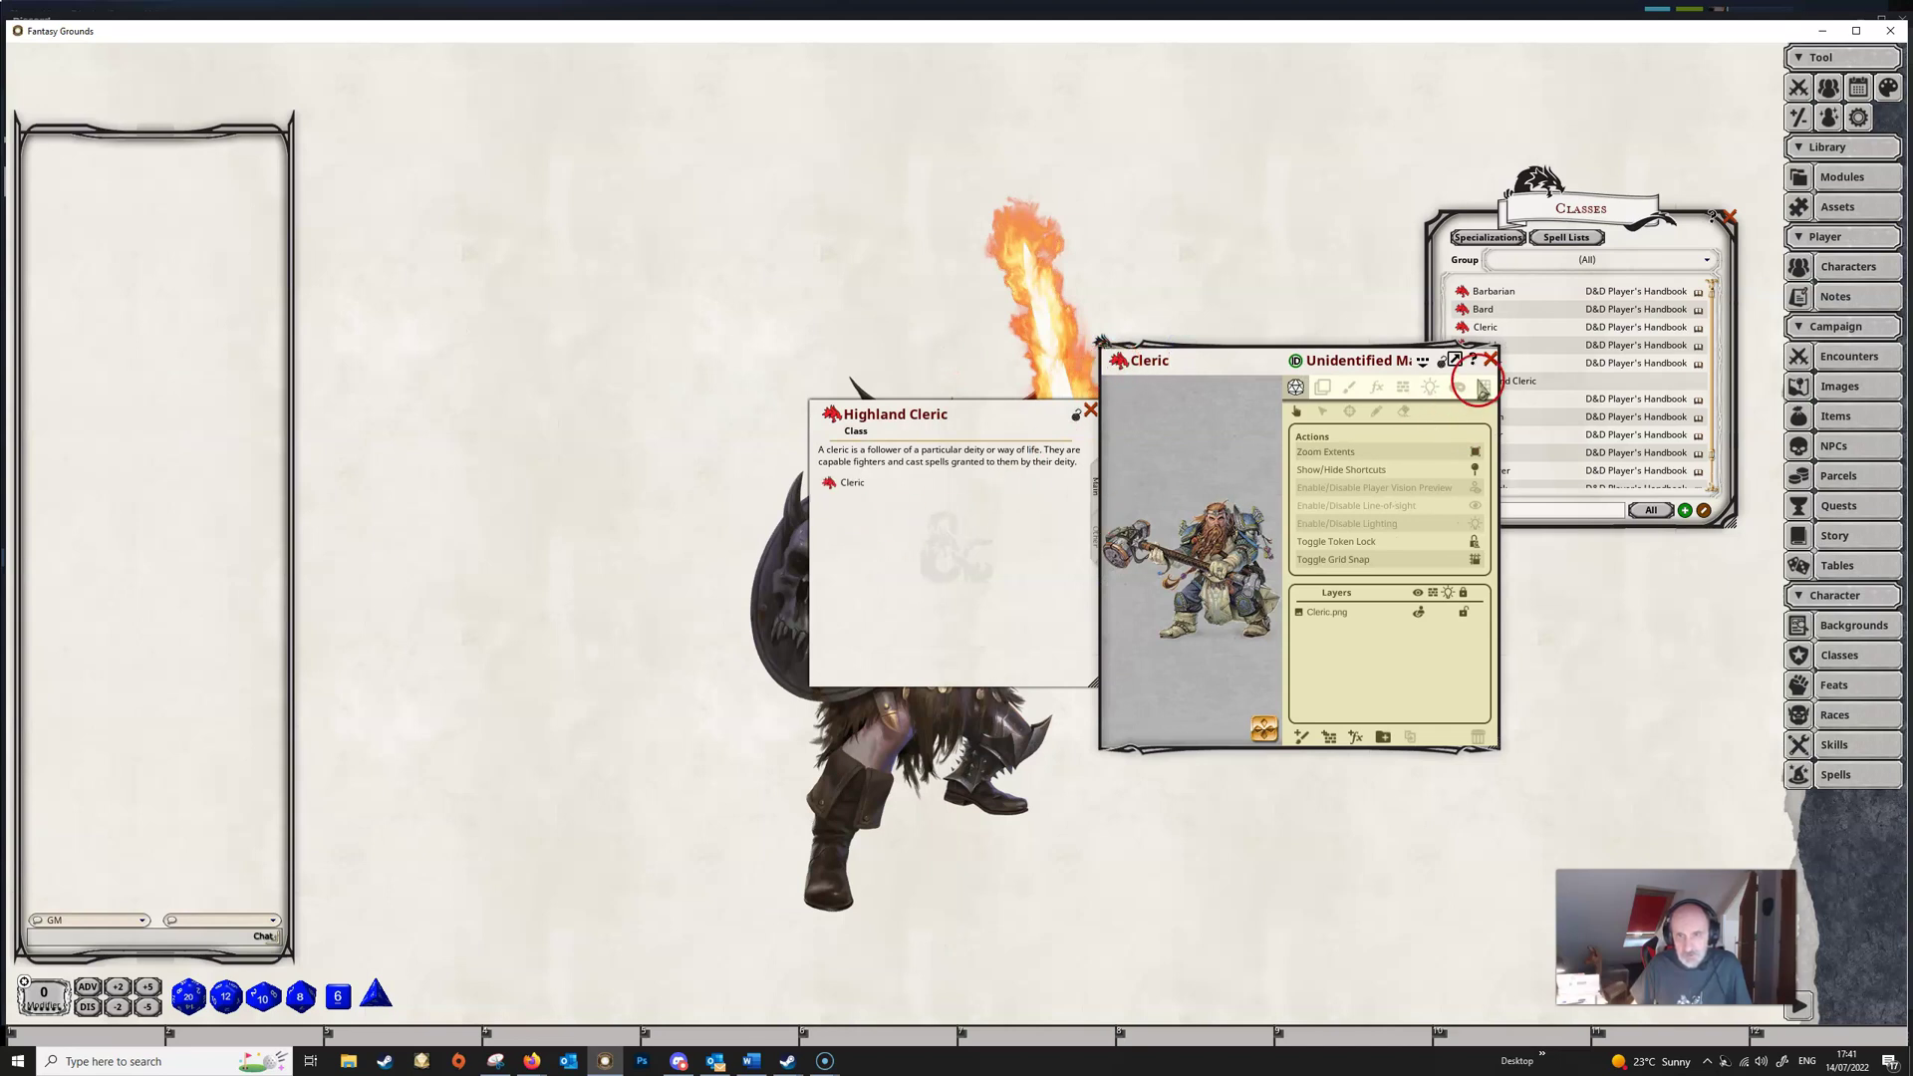
{"action": "left_click", "coordinate": [1489, 360]}
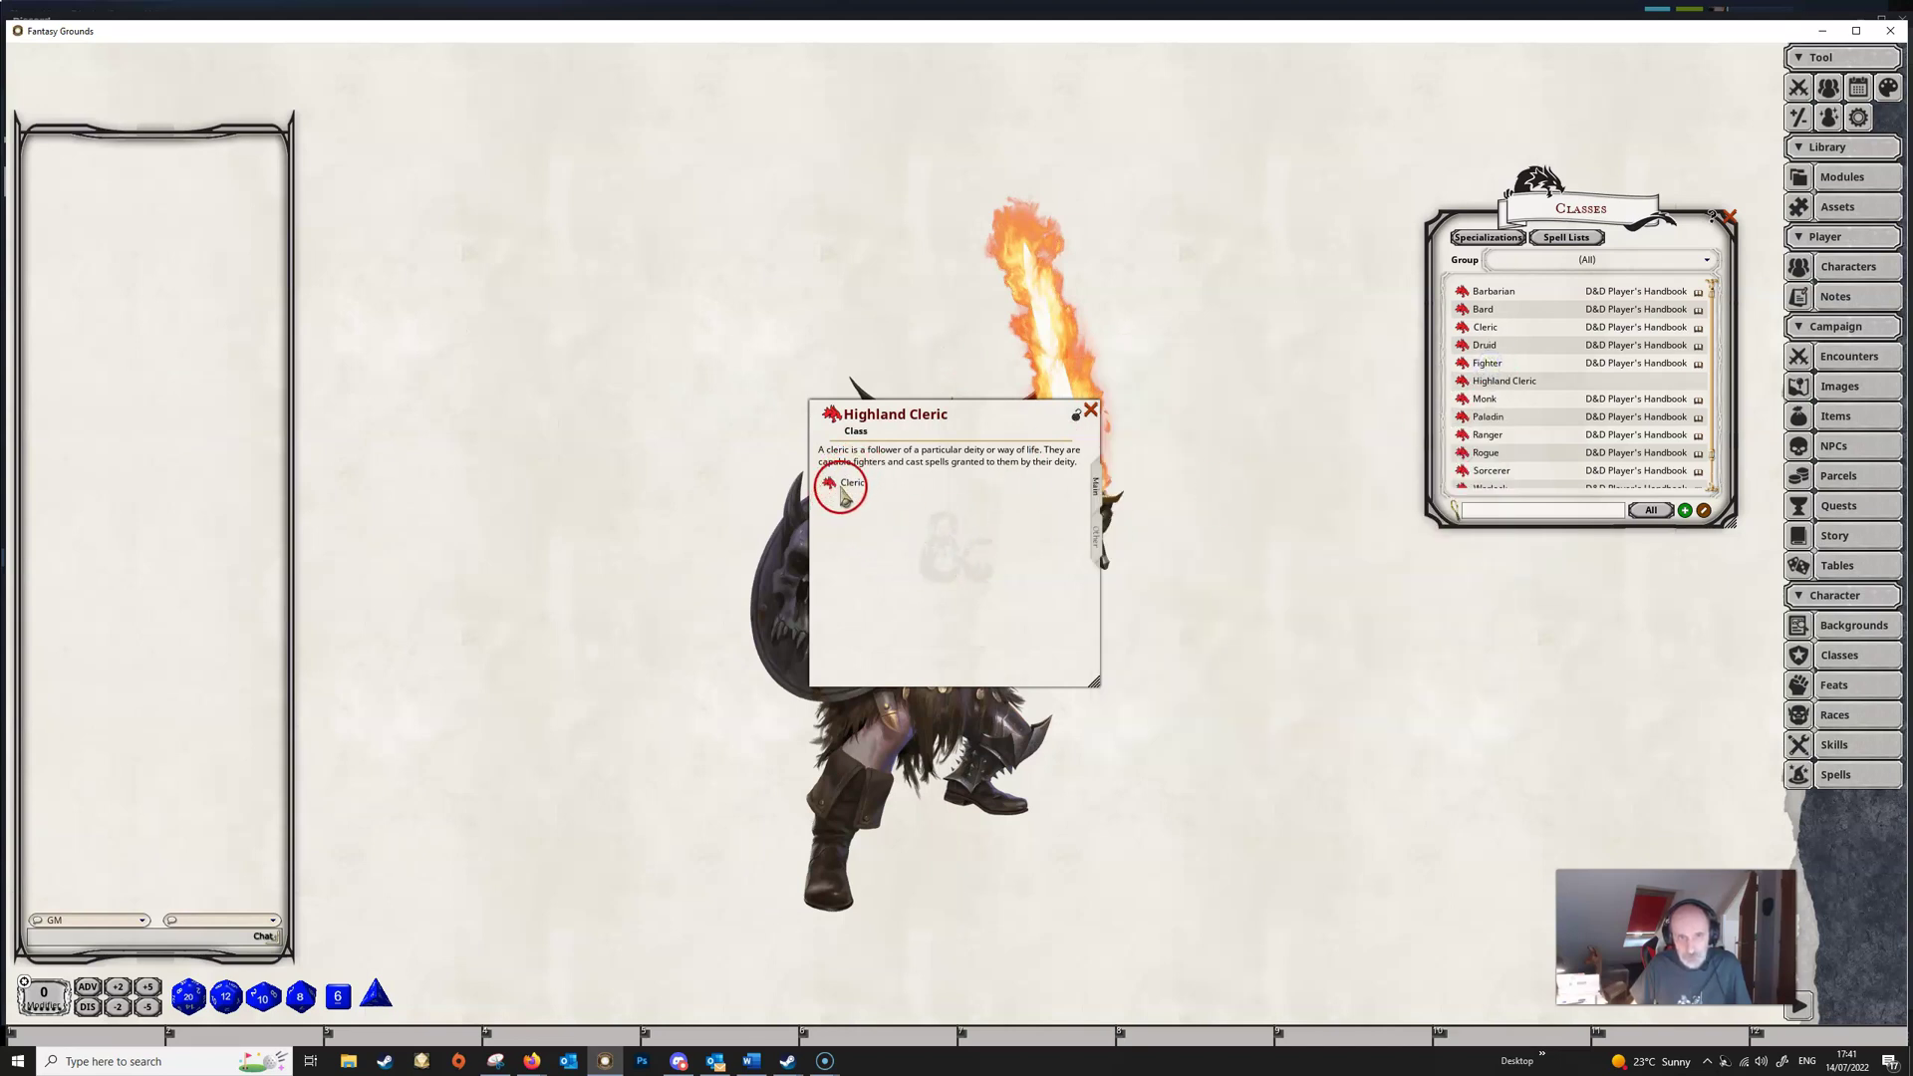
Prefix the Cleric image link with the label "Image:" and make that label bold.
{"action": "type", "text": "Image:"}
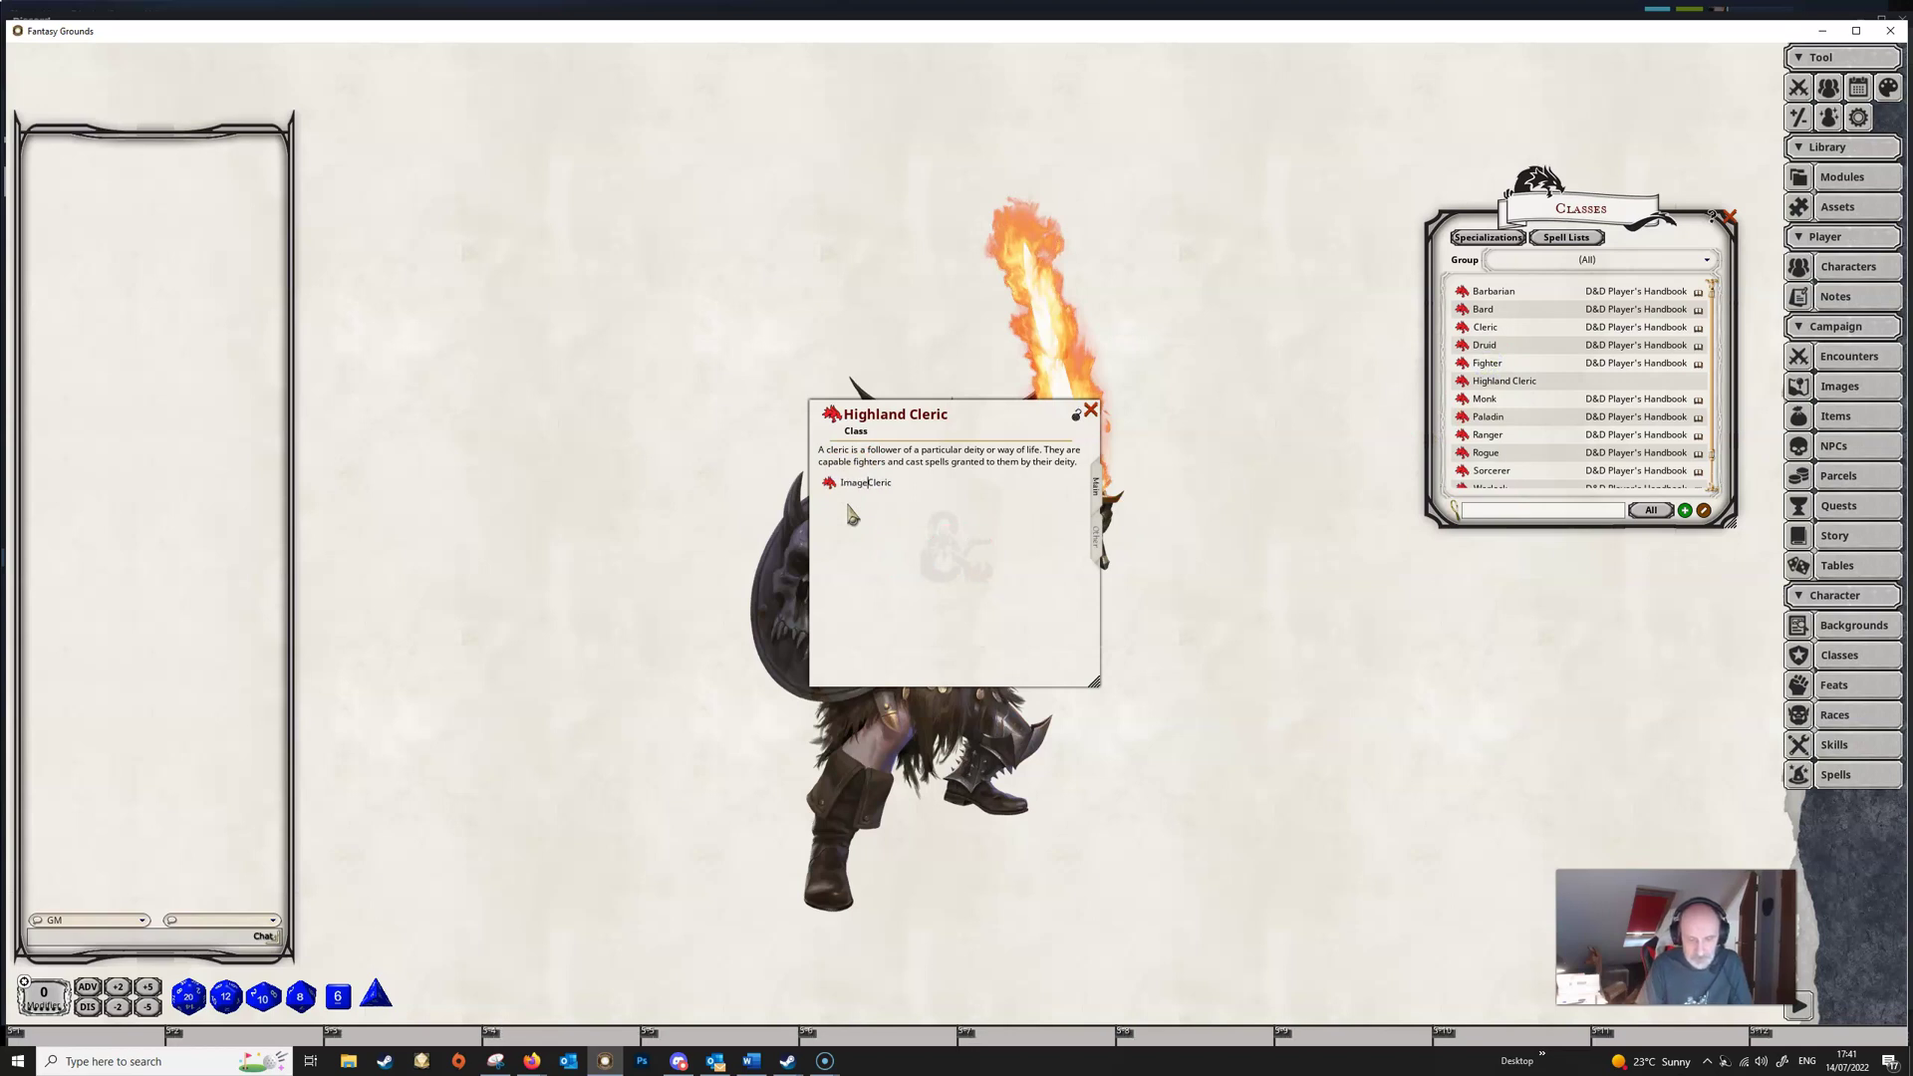
{"action": "key", "text": "Left"}
{"action": "key", "text": "Left"}
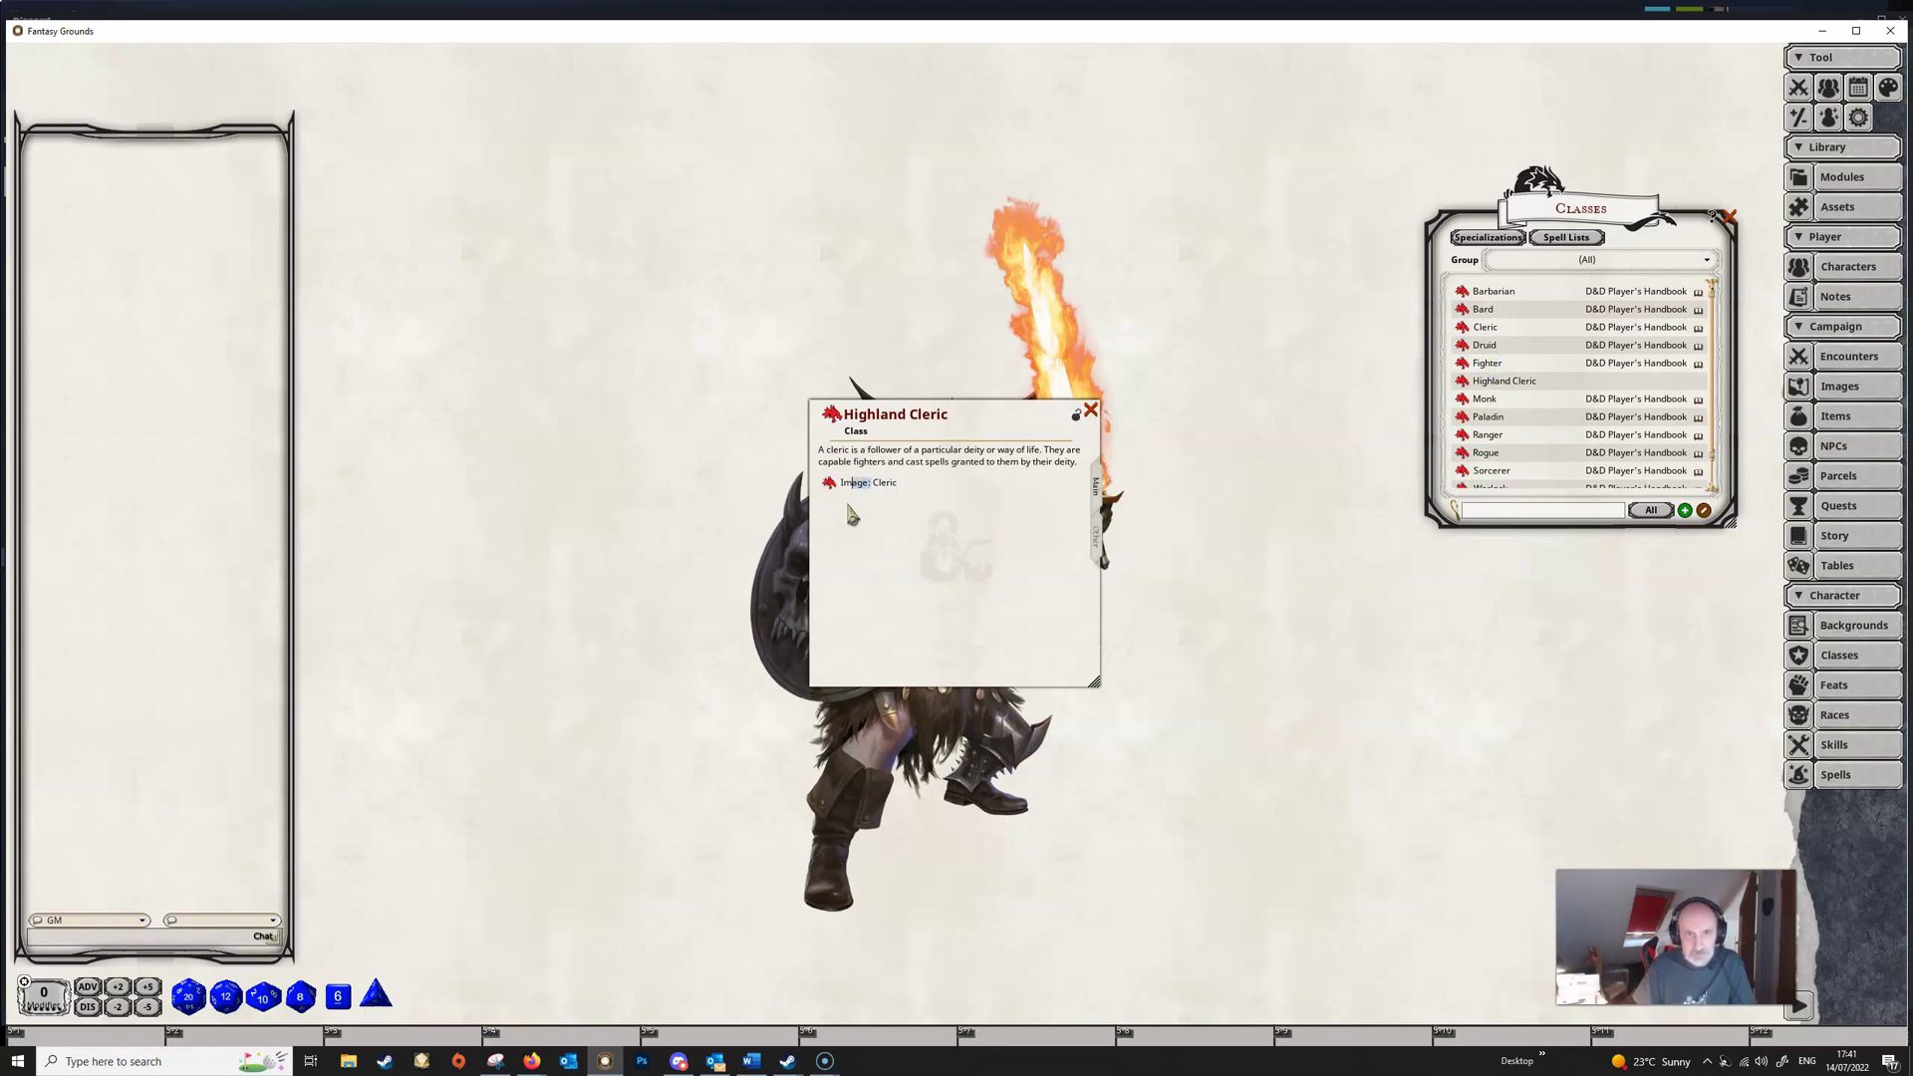
{"action": "left_click", "coordinate": [852, 521]}
{"action": "left_click", "coordinate": [852, 521]}
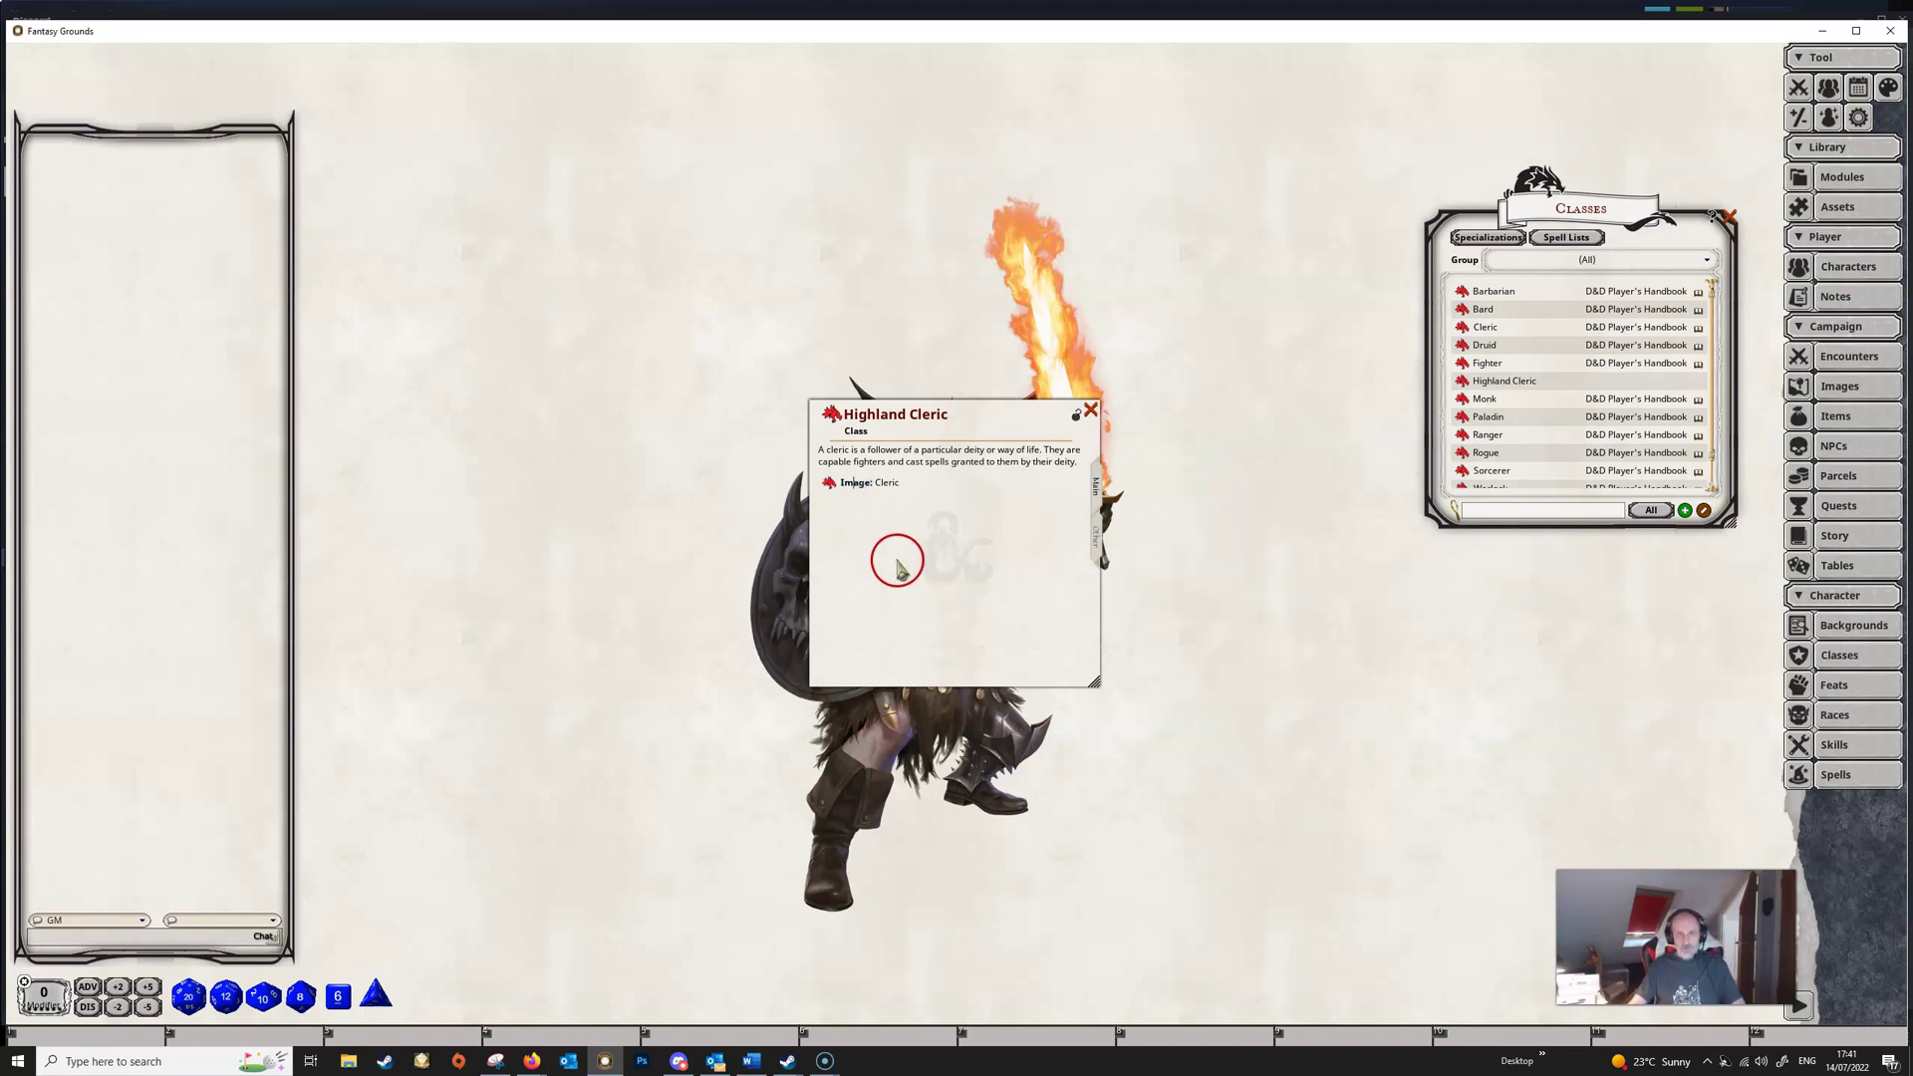
Review the Player's Handbook Bard class description and its level and spell slot tables, closing the record when done.
{"action": "left_click", "coordinate": [1486, 309]}
{"action": "scroll", "coordinate": [1046, 498], "scroll_direction": "down", "scroll_amount": 5}
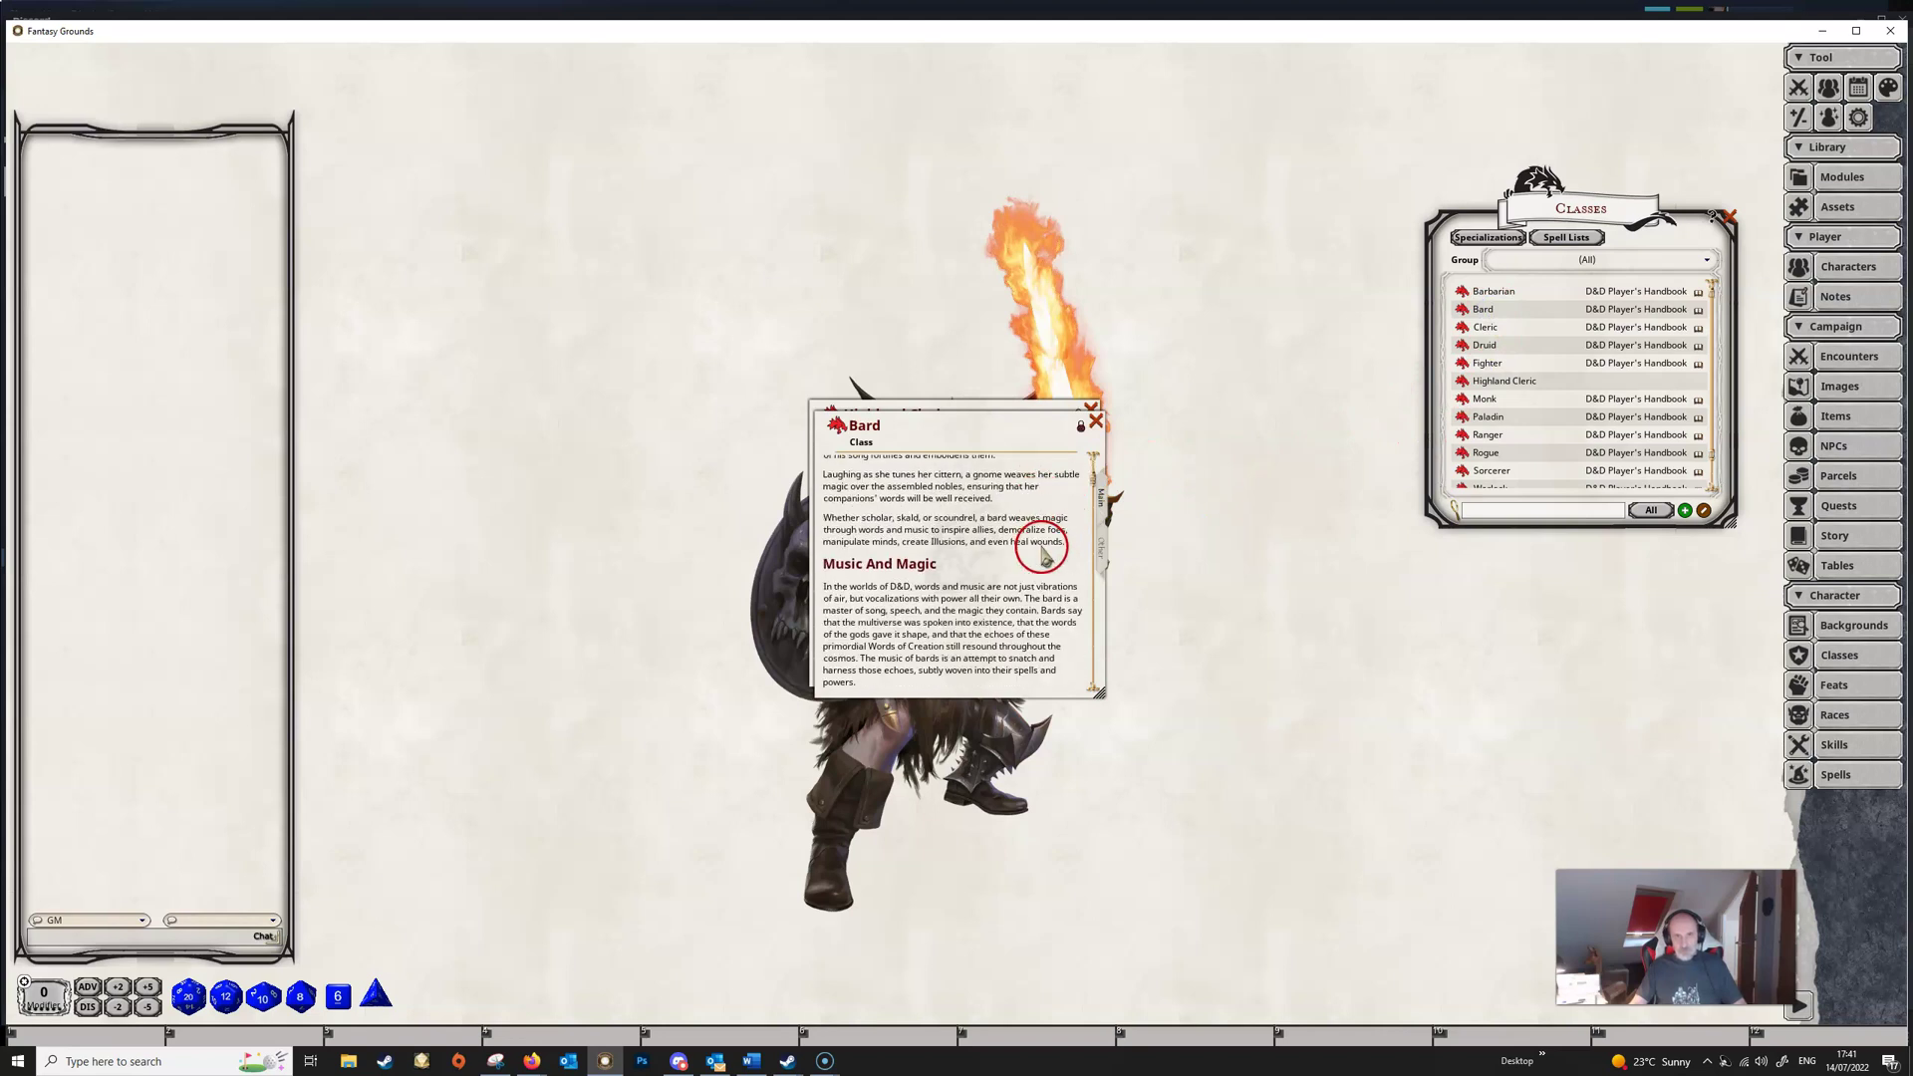
{"action": "scroll", "coordinate": [1041, 561], "scroll_direction": "down", "scroll_amount": 10}
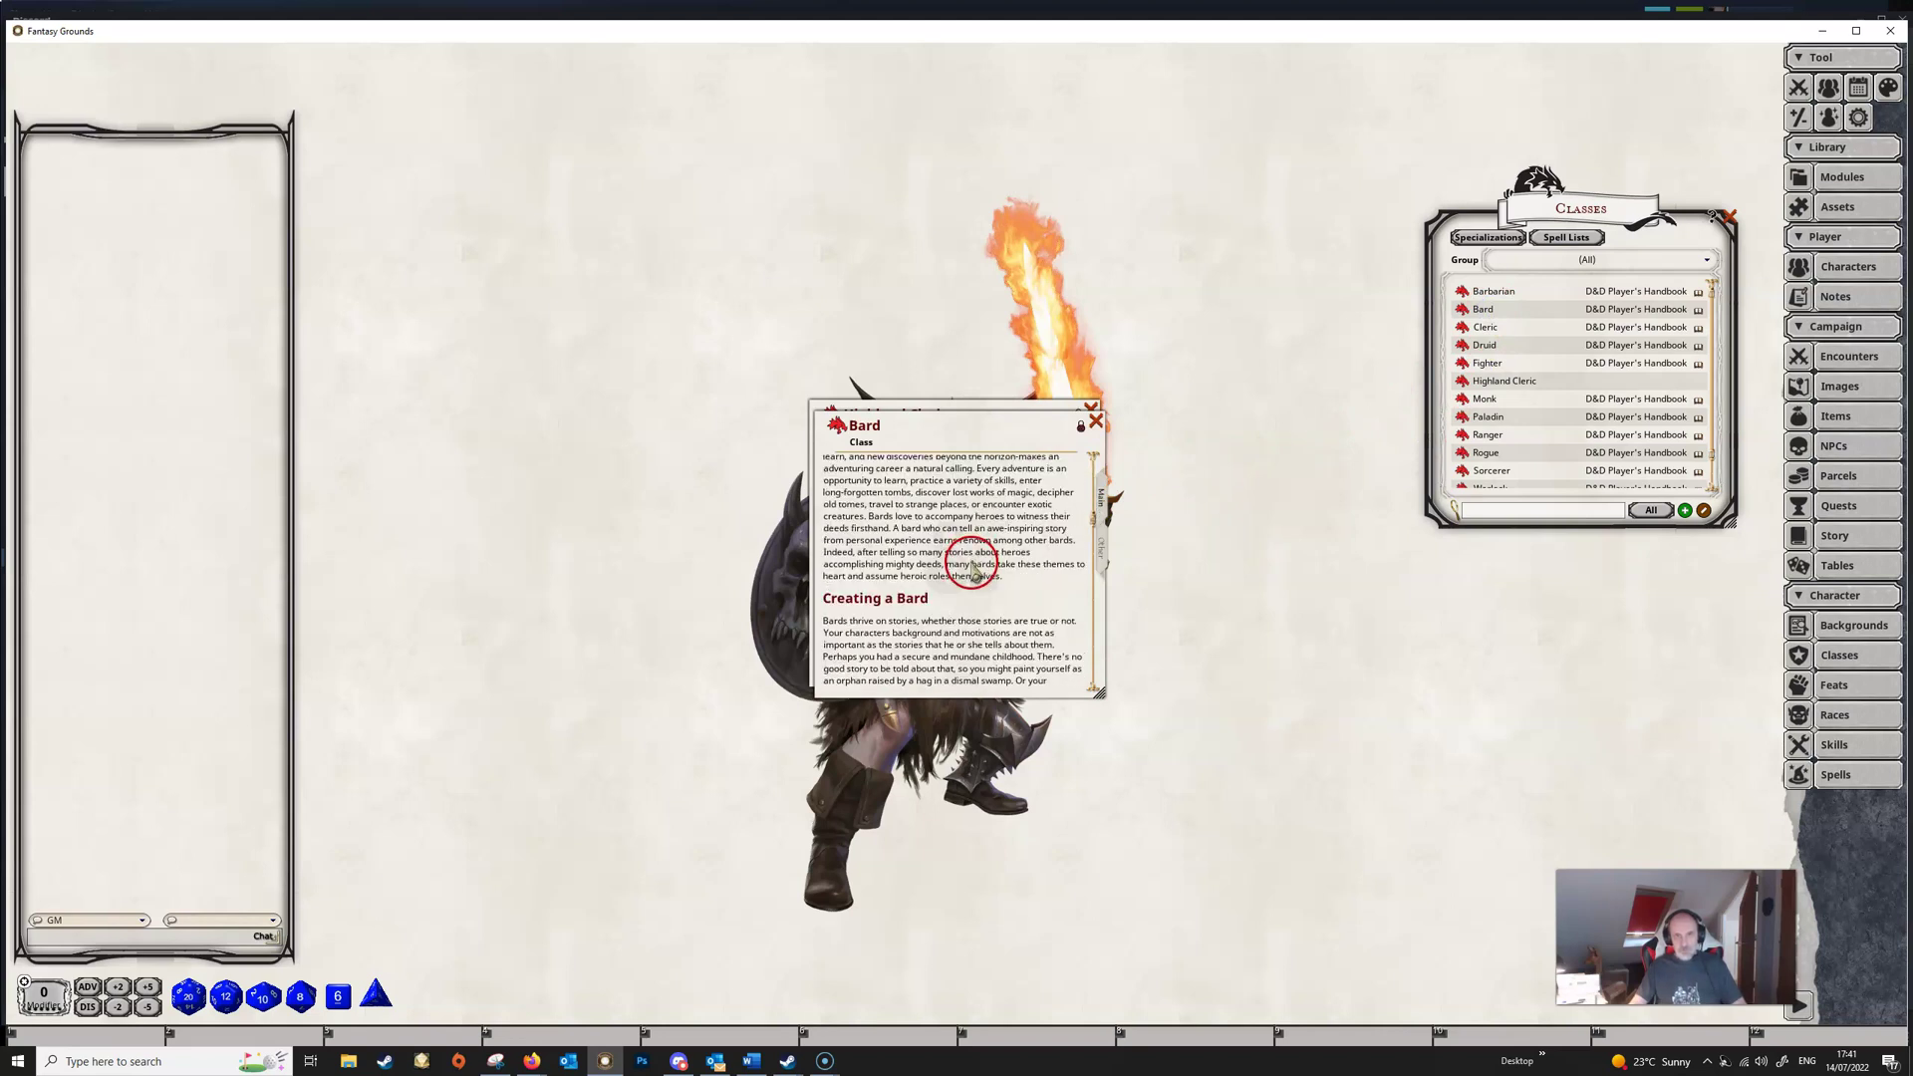
{"action": "scroll", "coordinate": [971, 598], "scroll_direction": "down", "scroll_amount": 10}
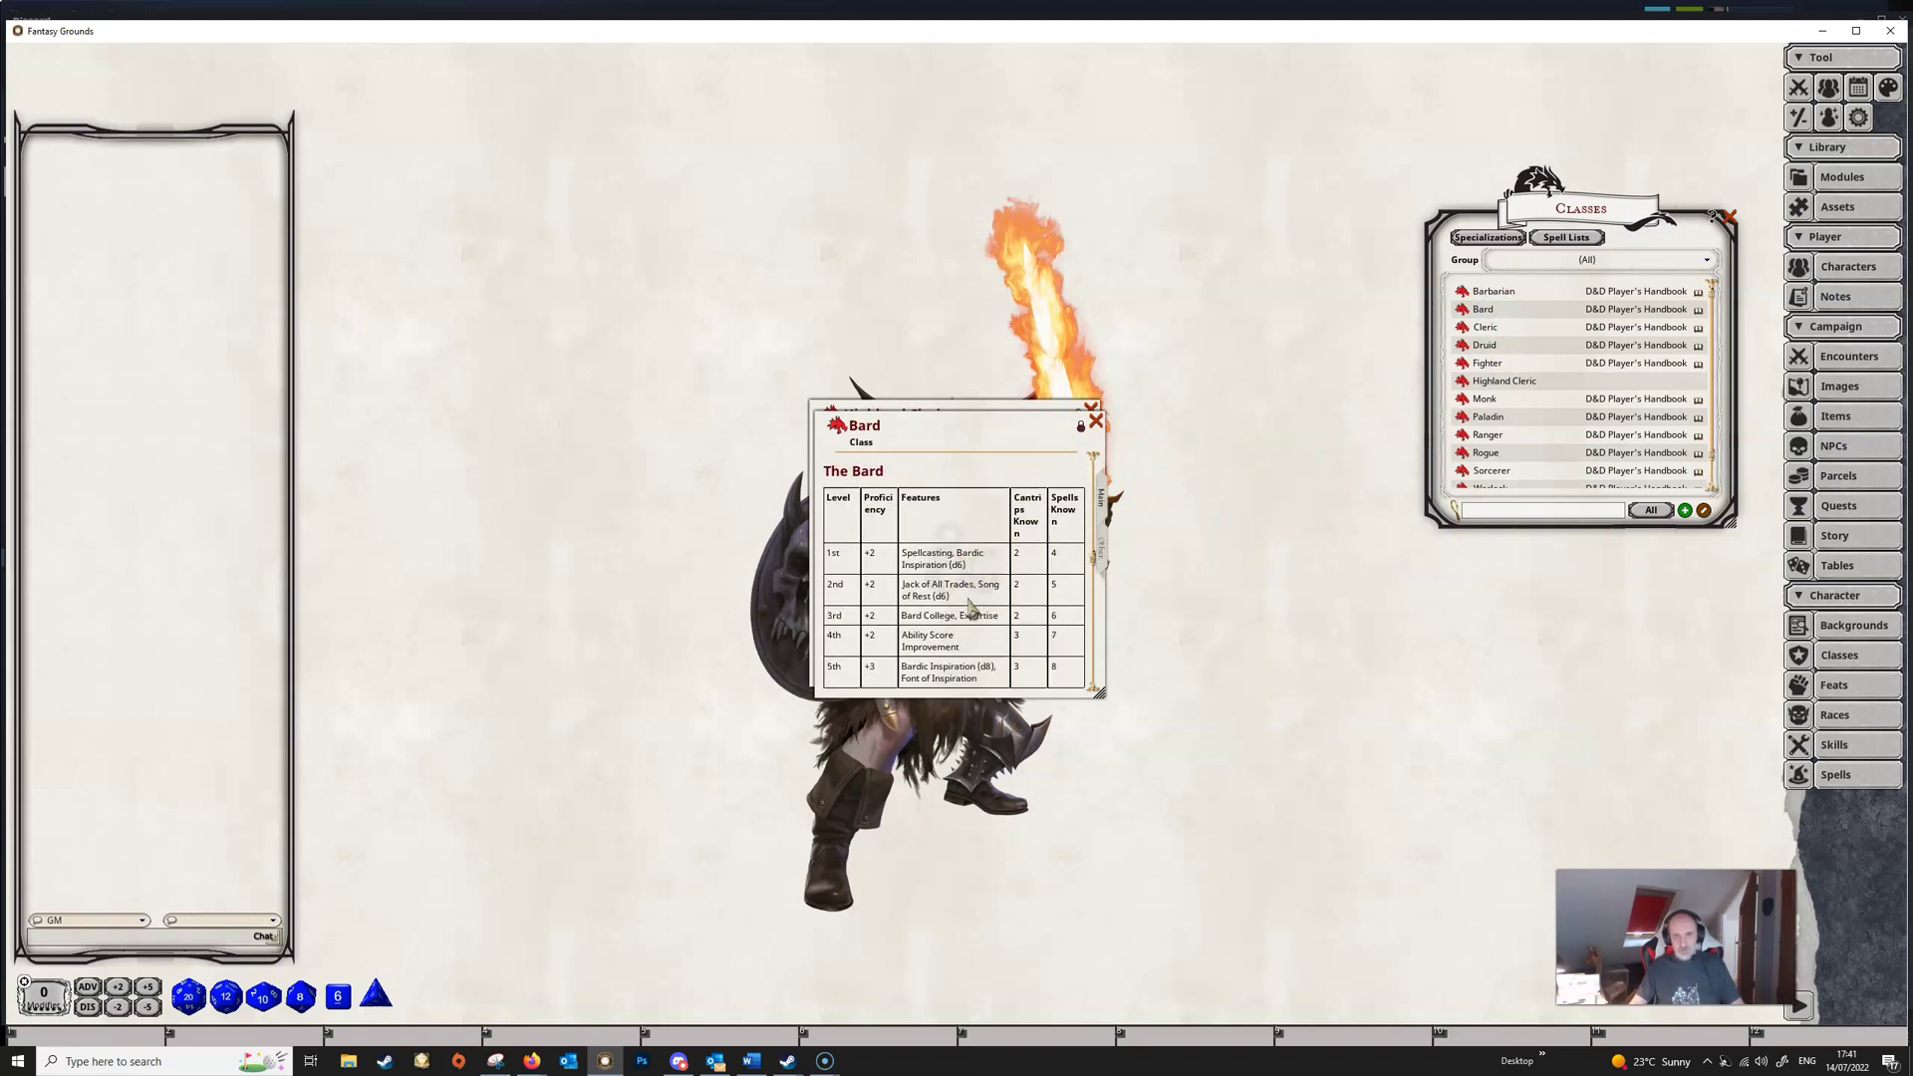
{"action": "scroll", "coordinate": [966, 596], "scroll_direction": "down", "scroll_amount": 10}
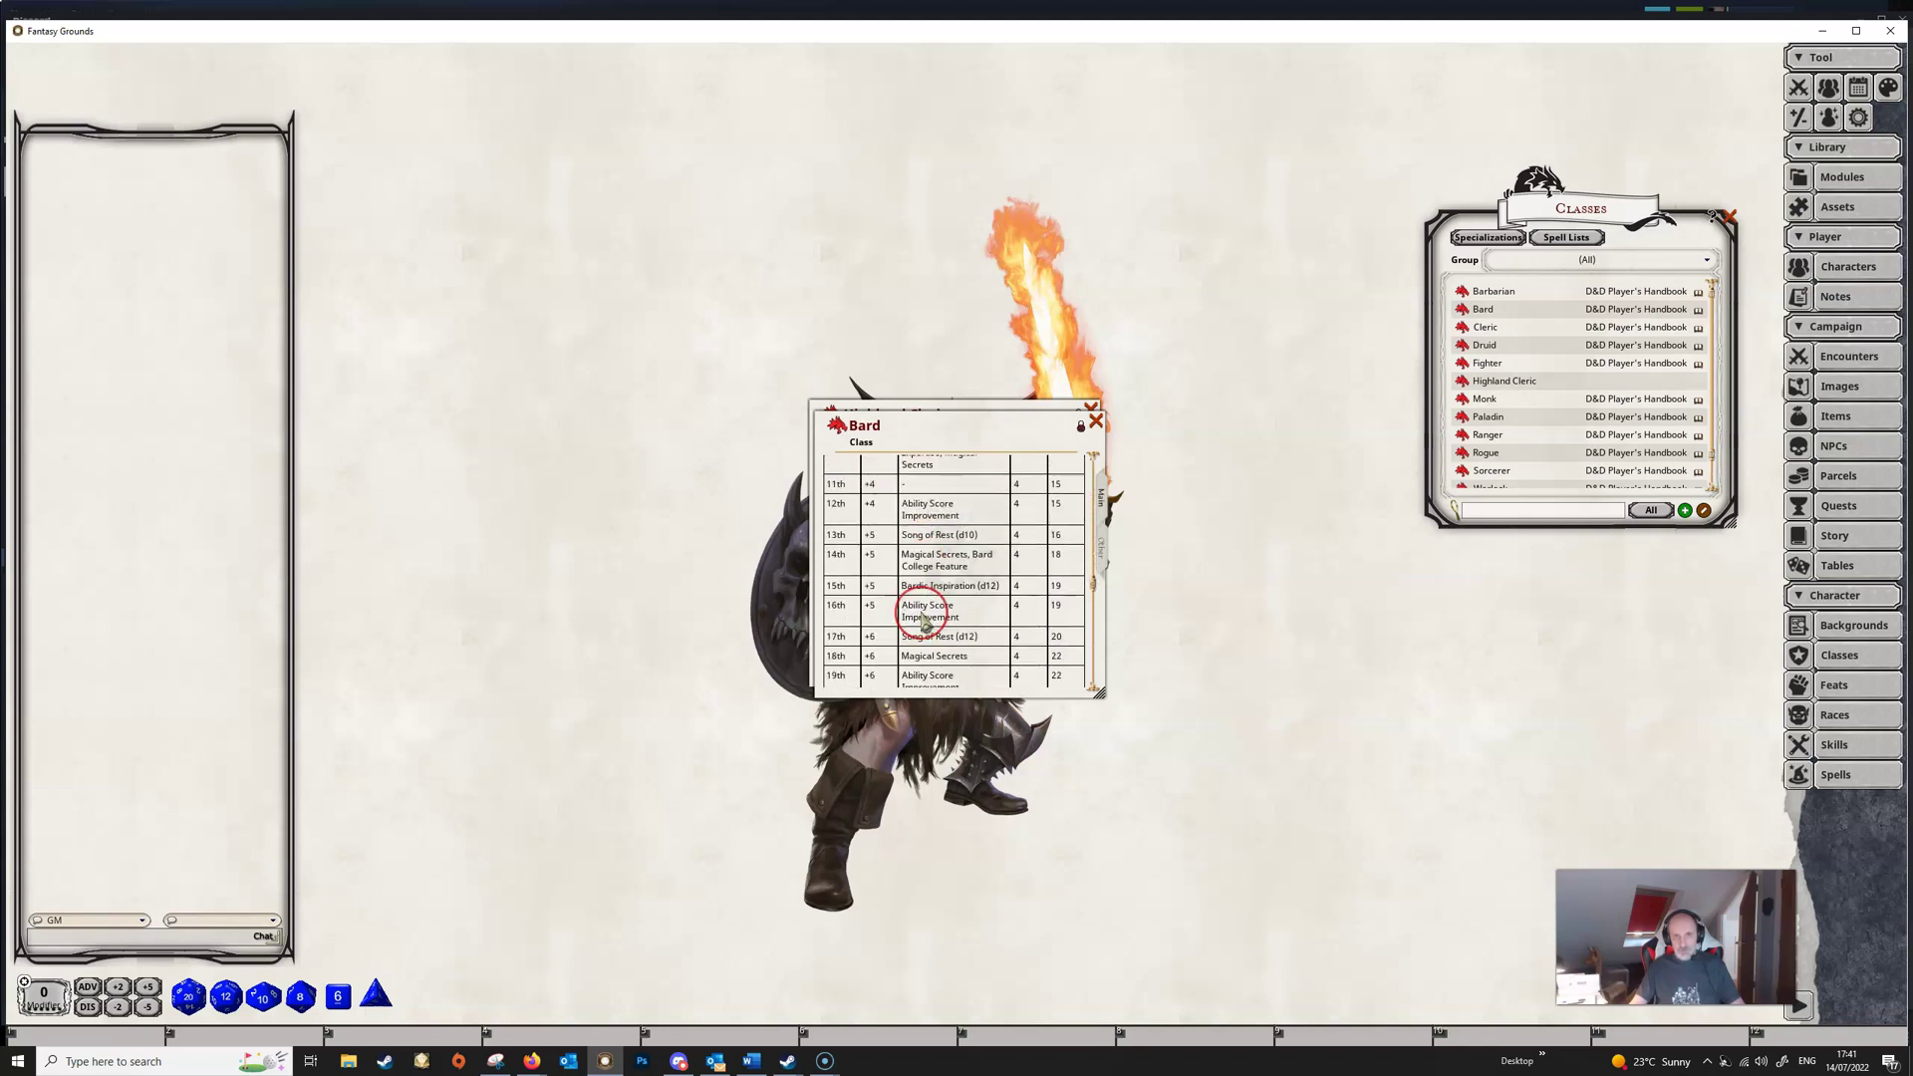
{"action": "scroll", "coordinate": [923, 623], "scroll_direction": "down", "scroll_amount": 8}
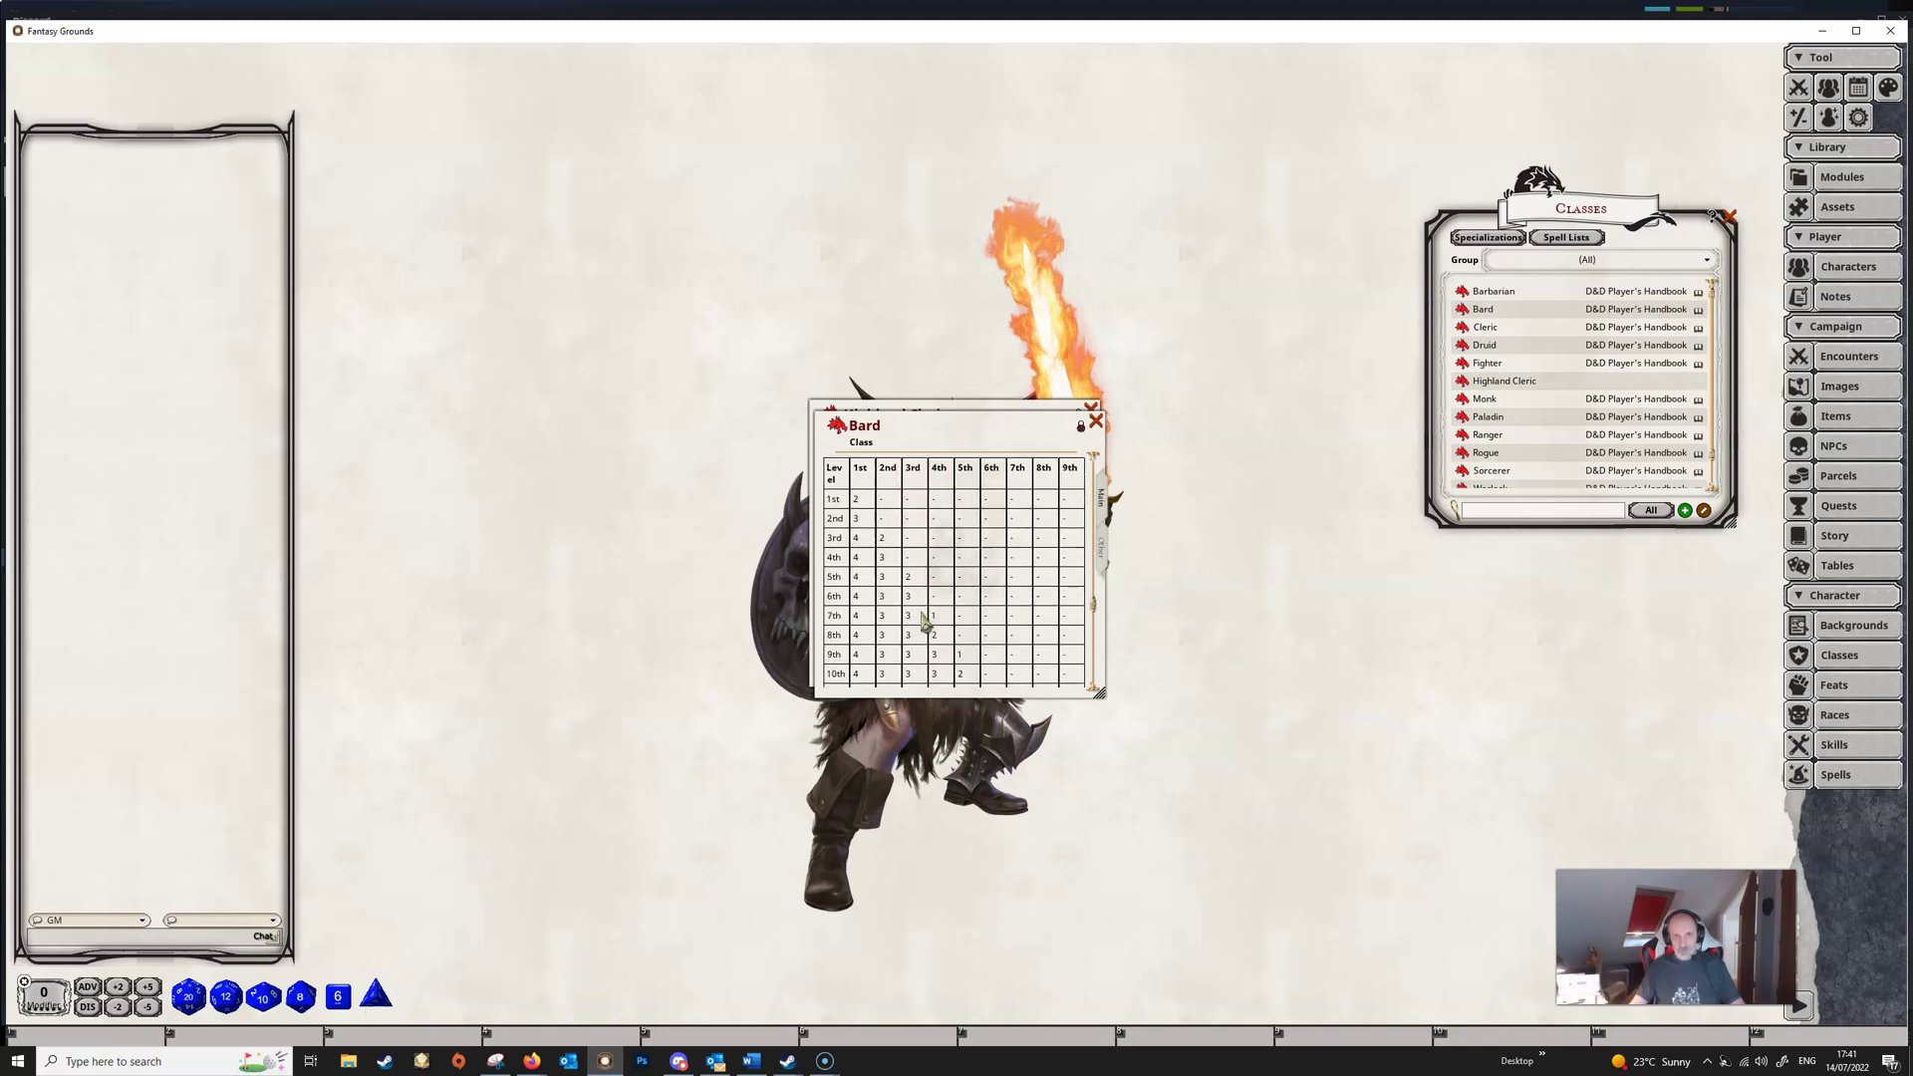
{"action": "left_click", "coordinate": [1096, 420]}
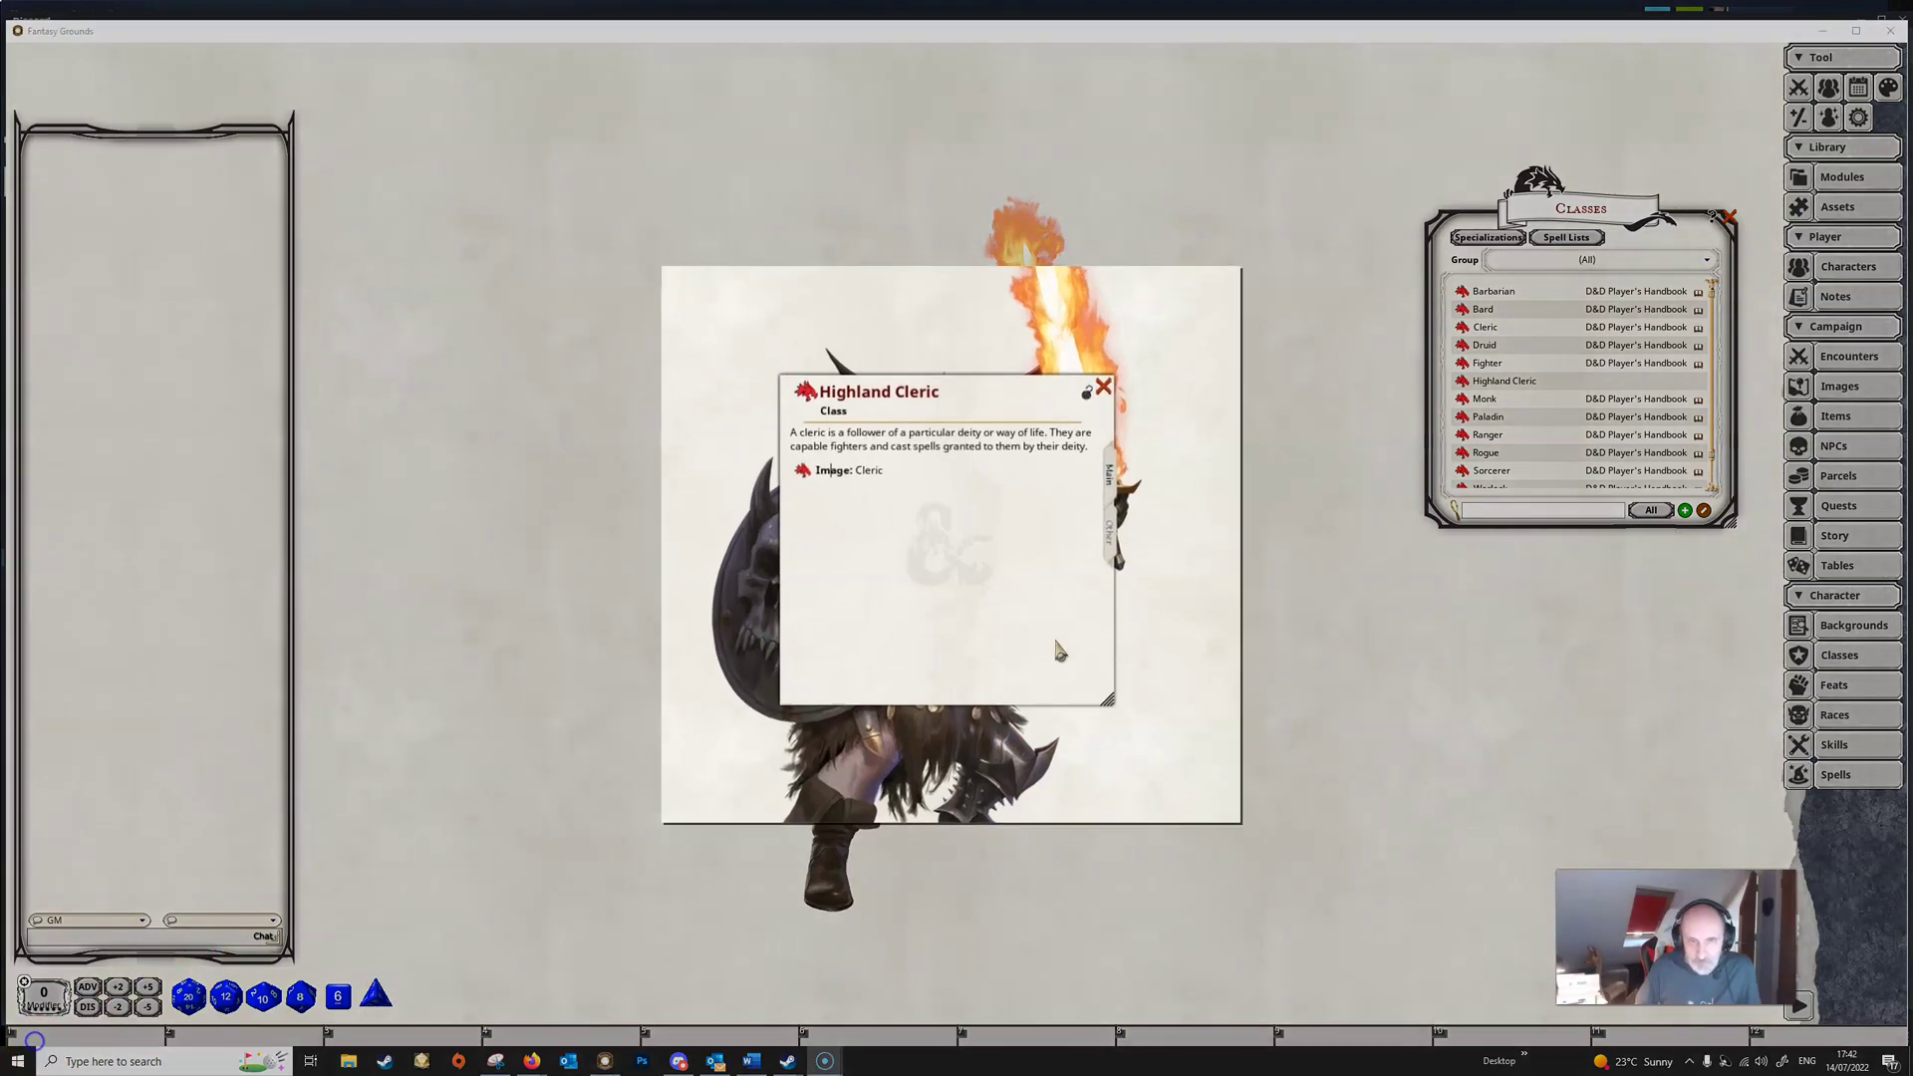
Examine the Highland Cleric's other details: hit dice, first-level and multi-class proficiencies, and the features section.
{"action": "left_click", "coordinate": [1108, 533]}
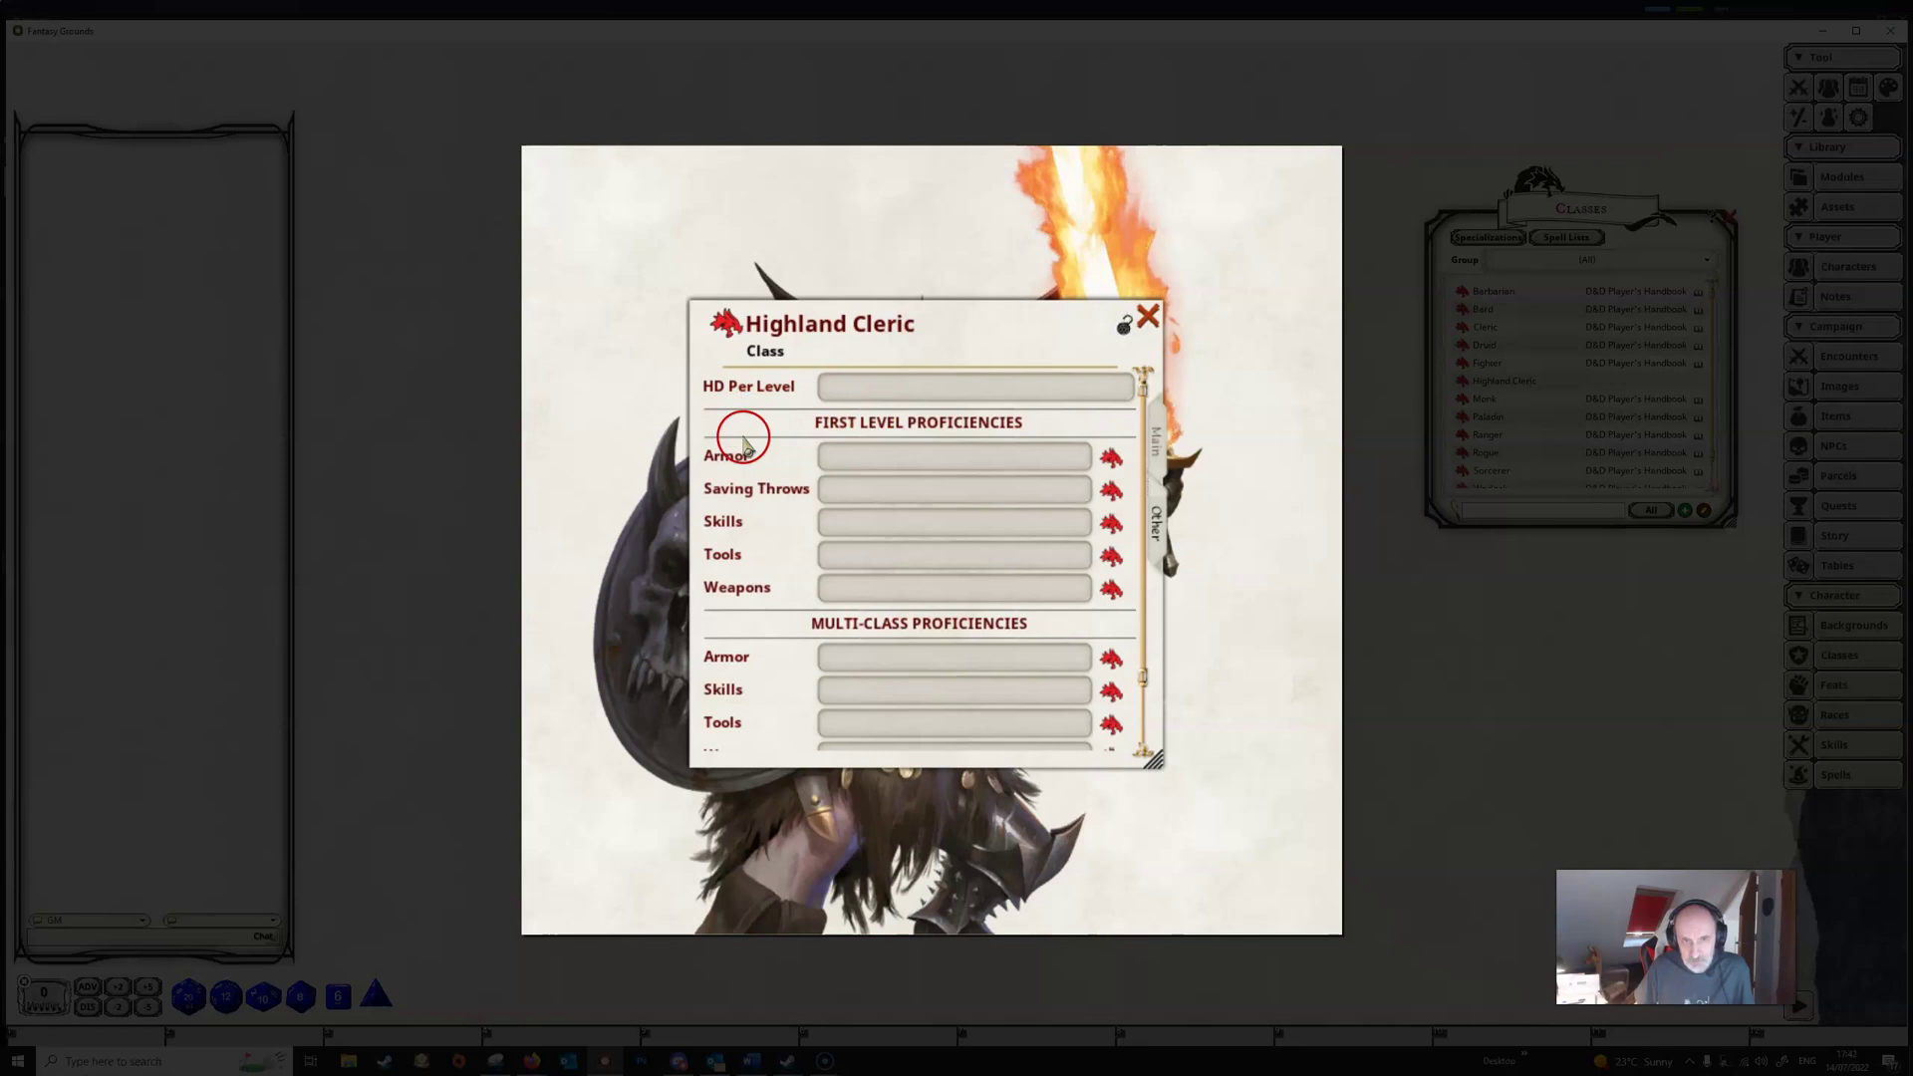
{"action": "left_click", "coordinate": [1014, 525]}
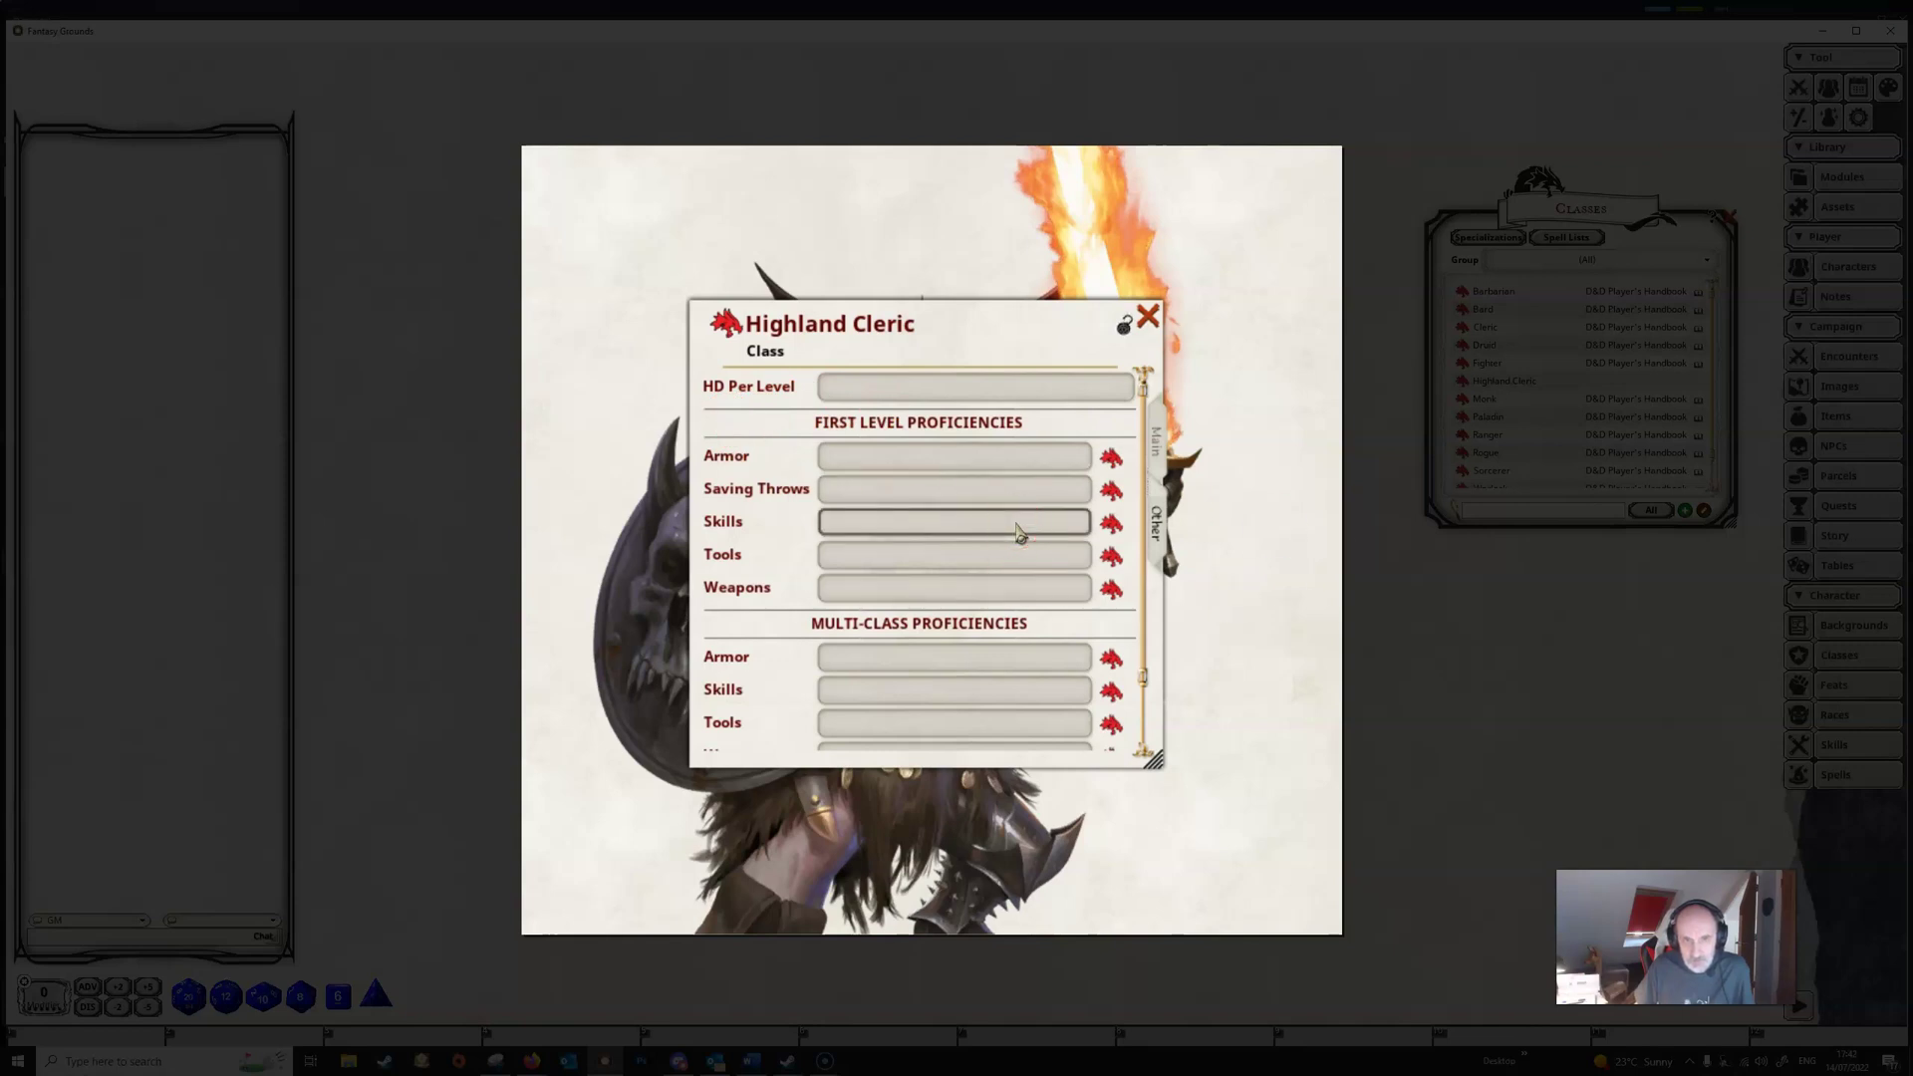
{"action": "scroll", "coordinate": [996, 523], "scroll_direction": "down", "scroll_amount": 2}
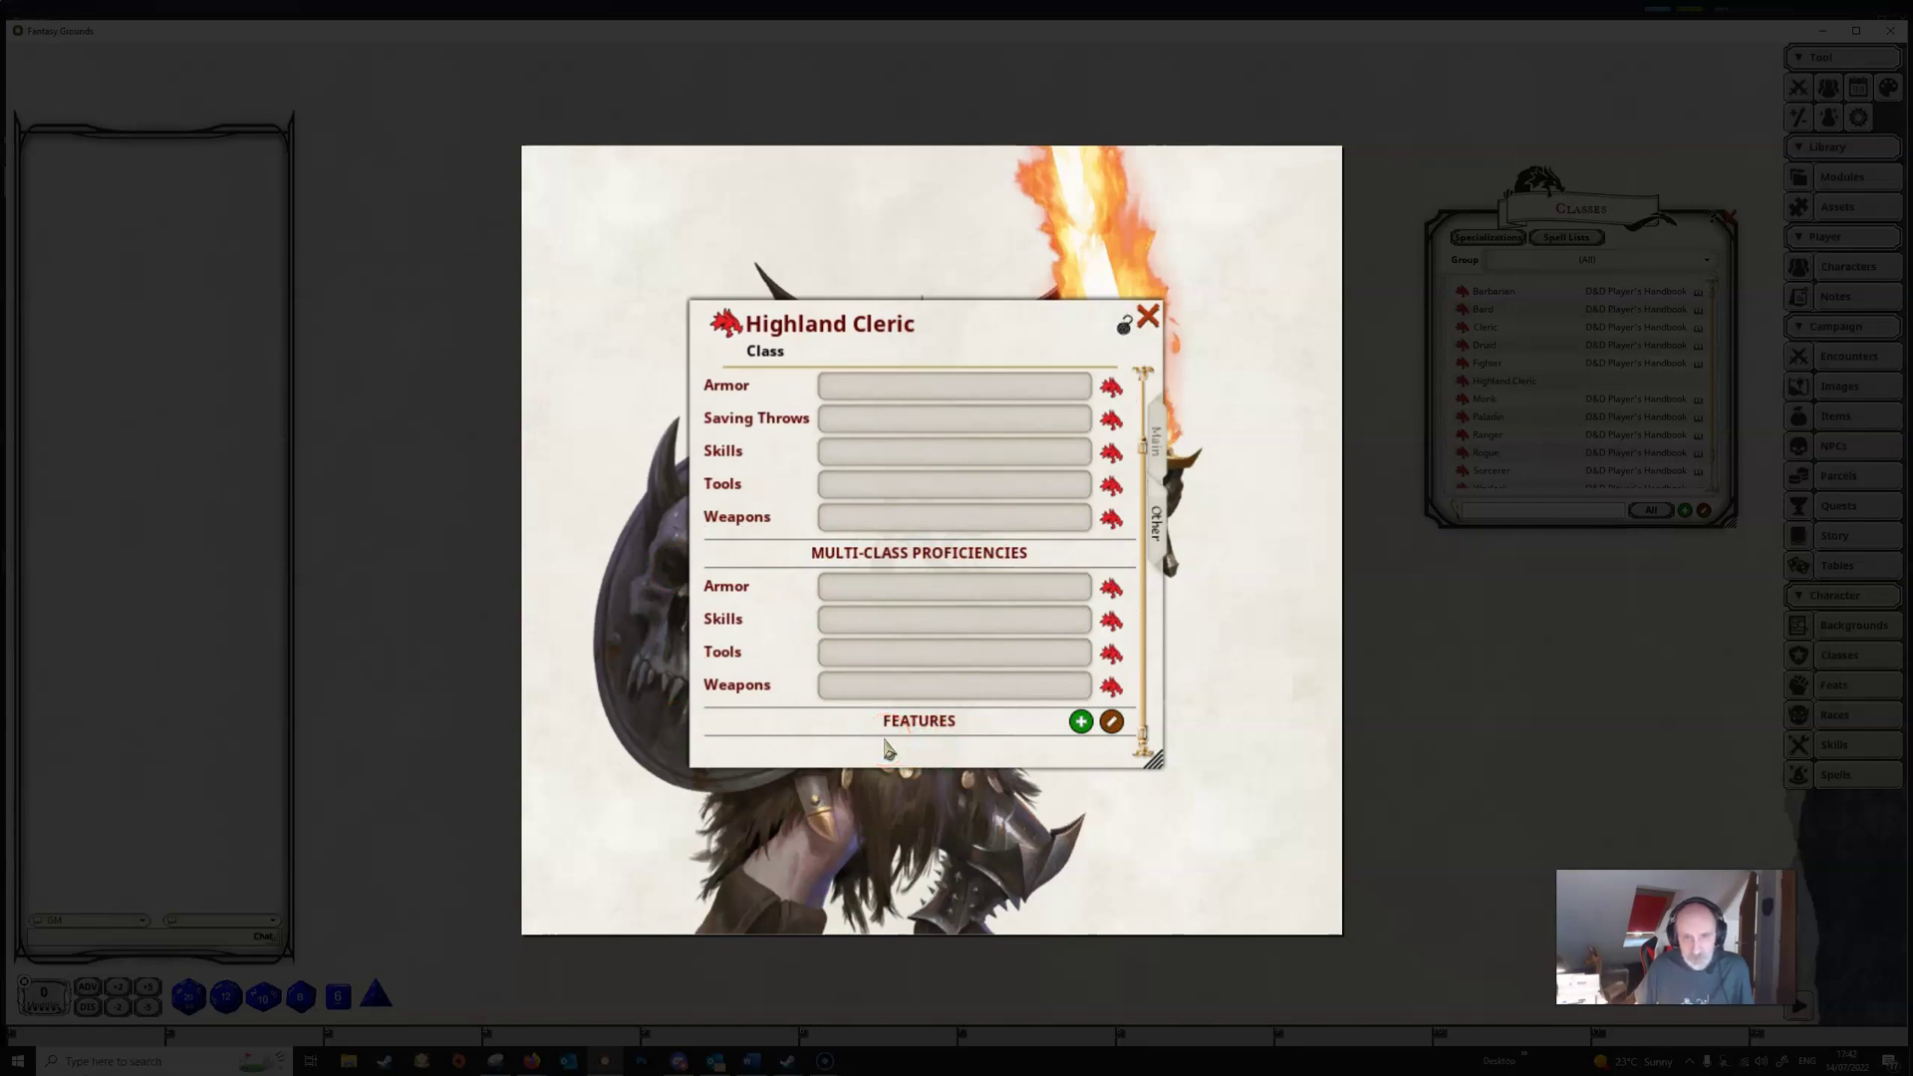
{"action": "scroll", "coordinate": [885, 745], "scroll_direction": "up", "scroll_amount": 2}
{"action": "scroll", "coordinate": [887, 747], "scroll_direction": "down", "scroll_amount": 2}
{"action": "scroll", "coordinate": [866, 717], "scroll_direction": "up", "scroll_amount": 2}
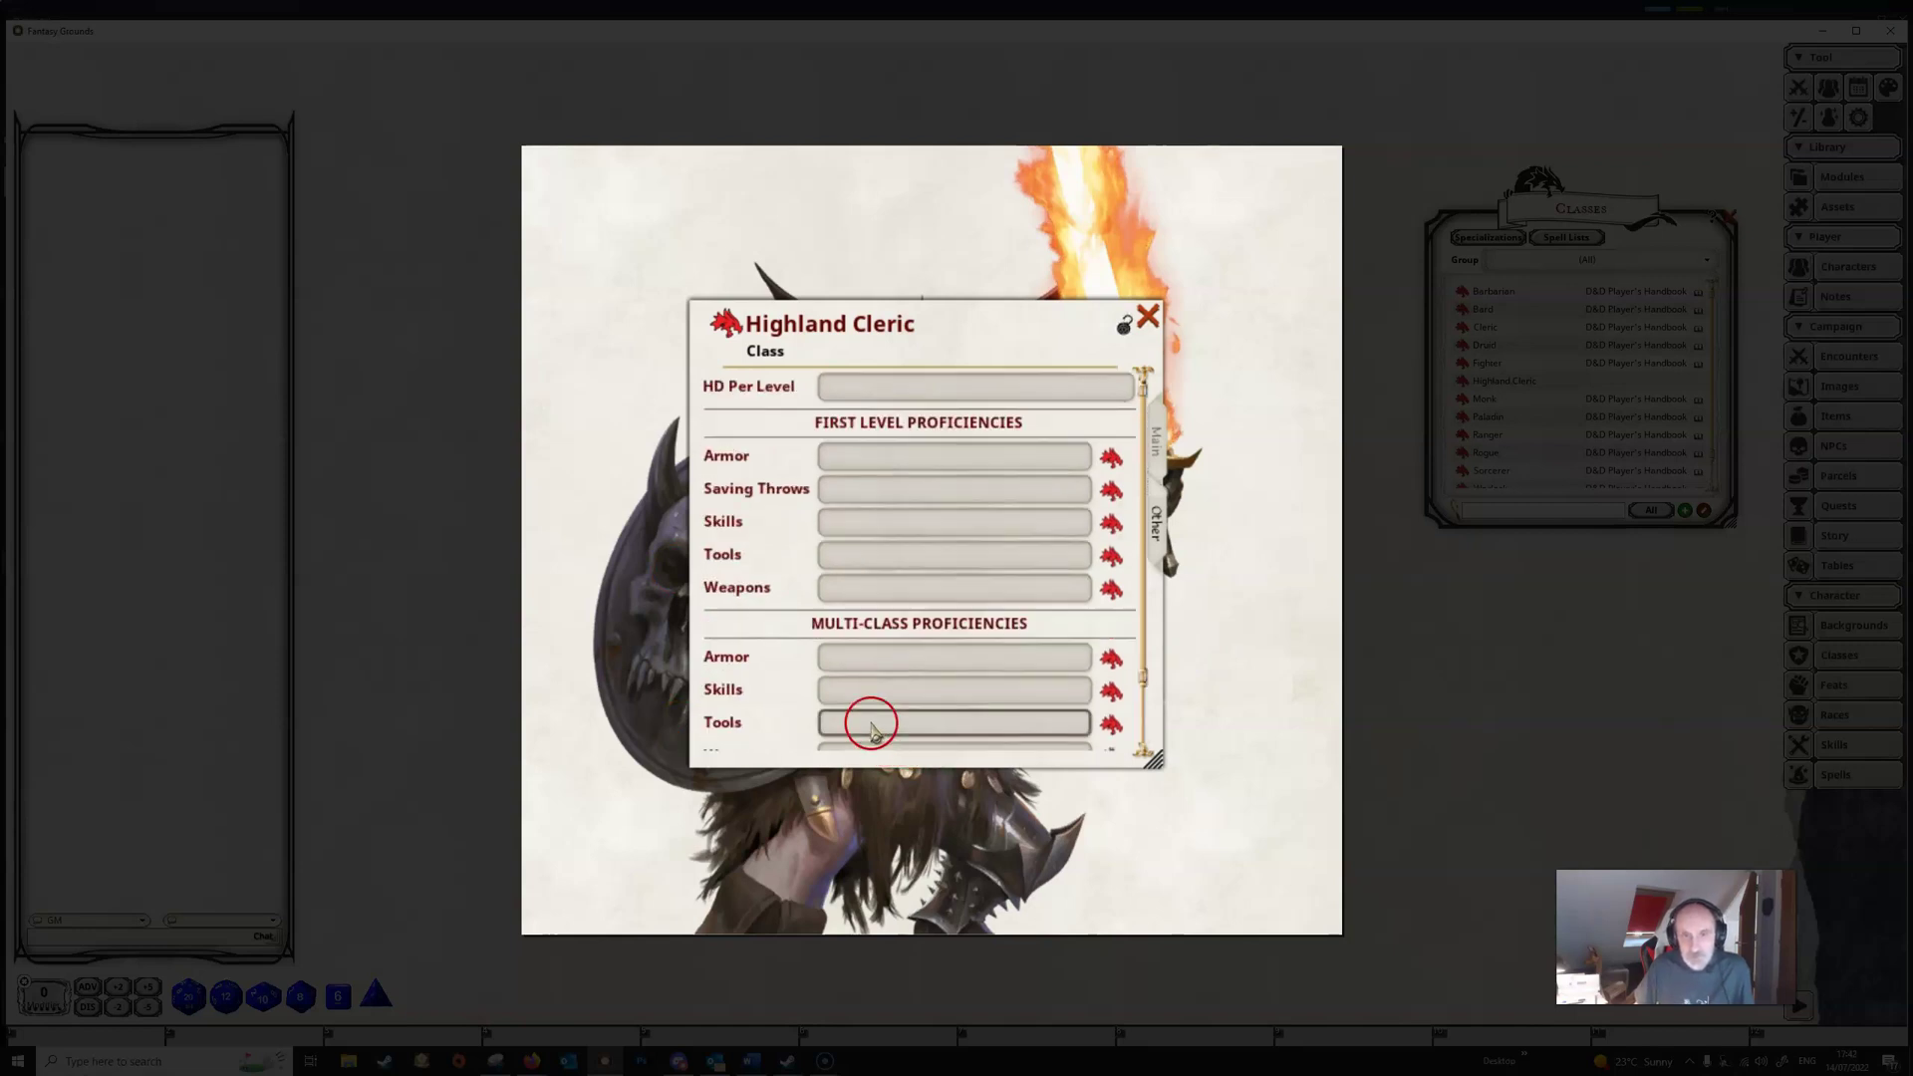
{"action": "scroll", "coordinate": [876, 611], "scroll_direction": "down", "scroll_amount": 2}
{"action": "scroll", "coordinate": [876, 665], "scroll_direction": "up", "scroll_amount": 2}
Set the Highland Cleric's hit dice per level to "1d8 per highland cleric level", correcting the spelling of "highland".
{"action": "left_click", "coordinate": [867, 389]}
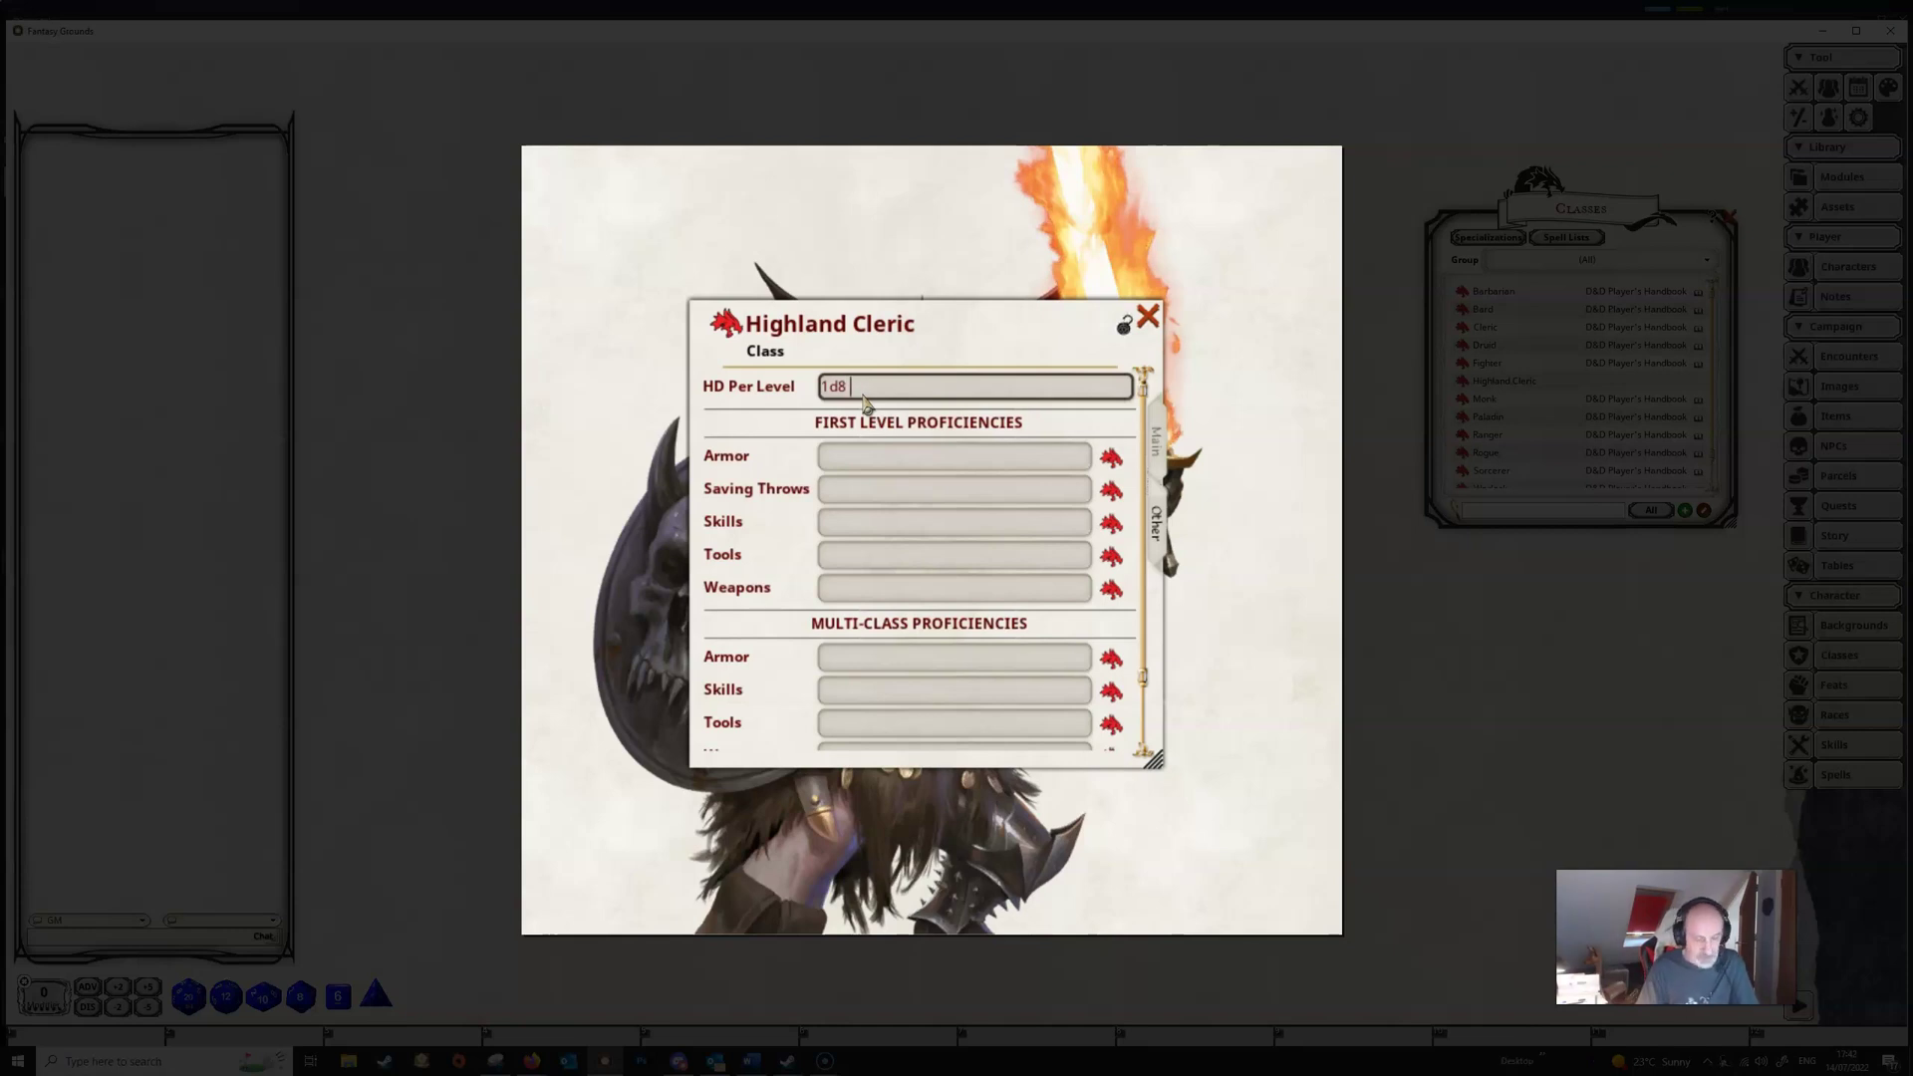
{"action": "type", "text": "per highl"}
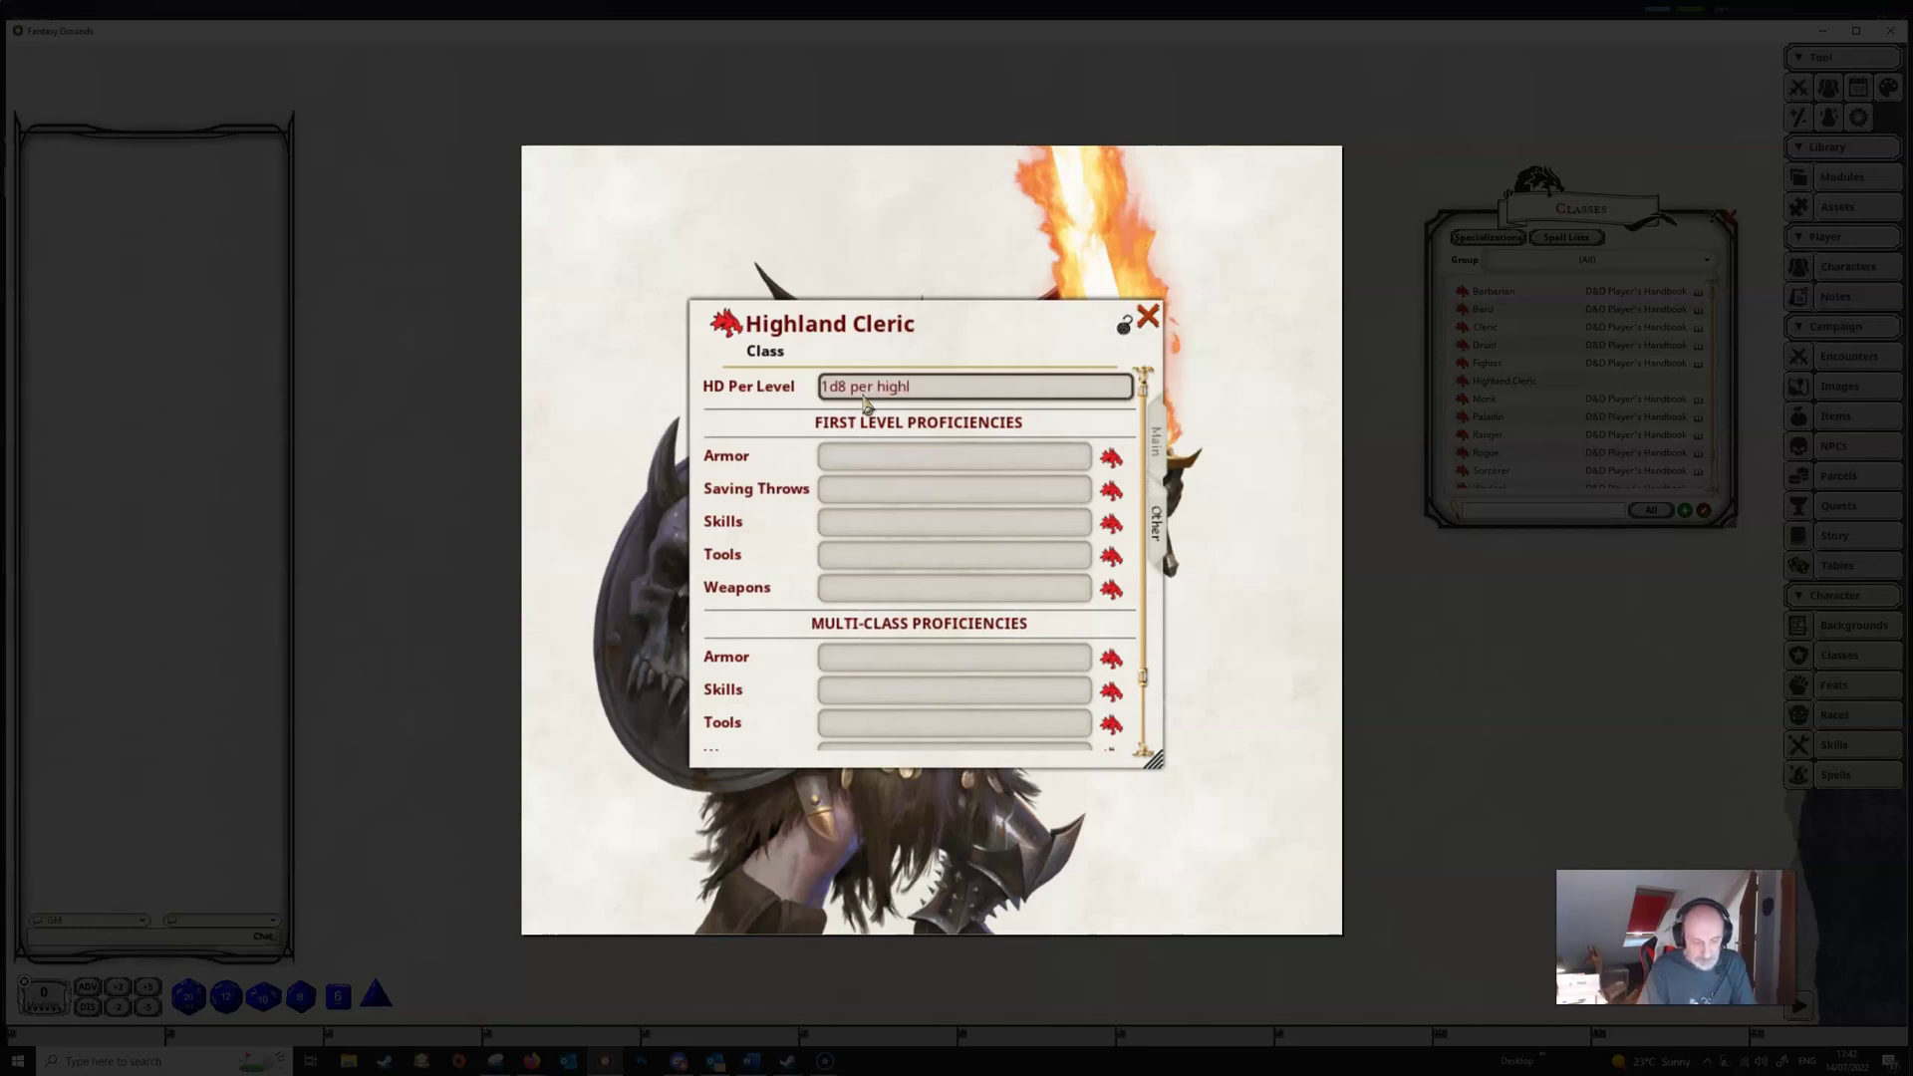
{"action": "type", "text": "lanf"}
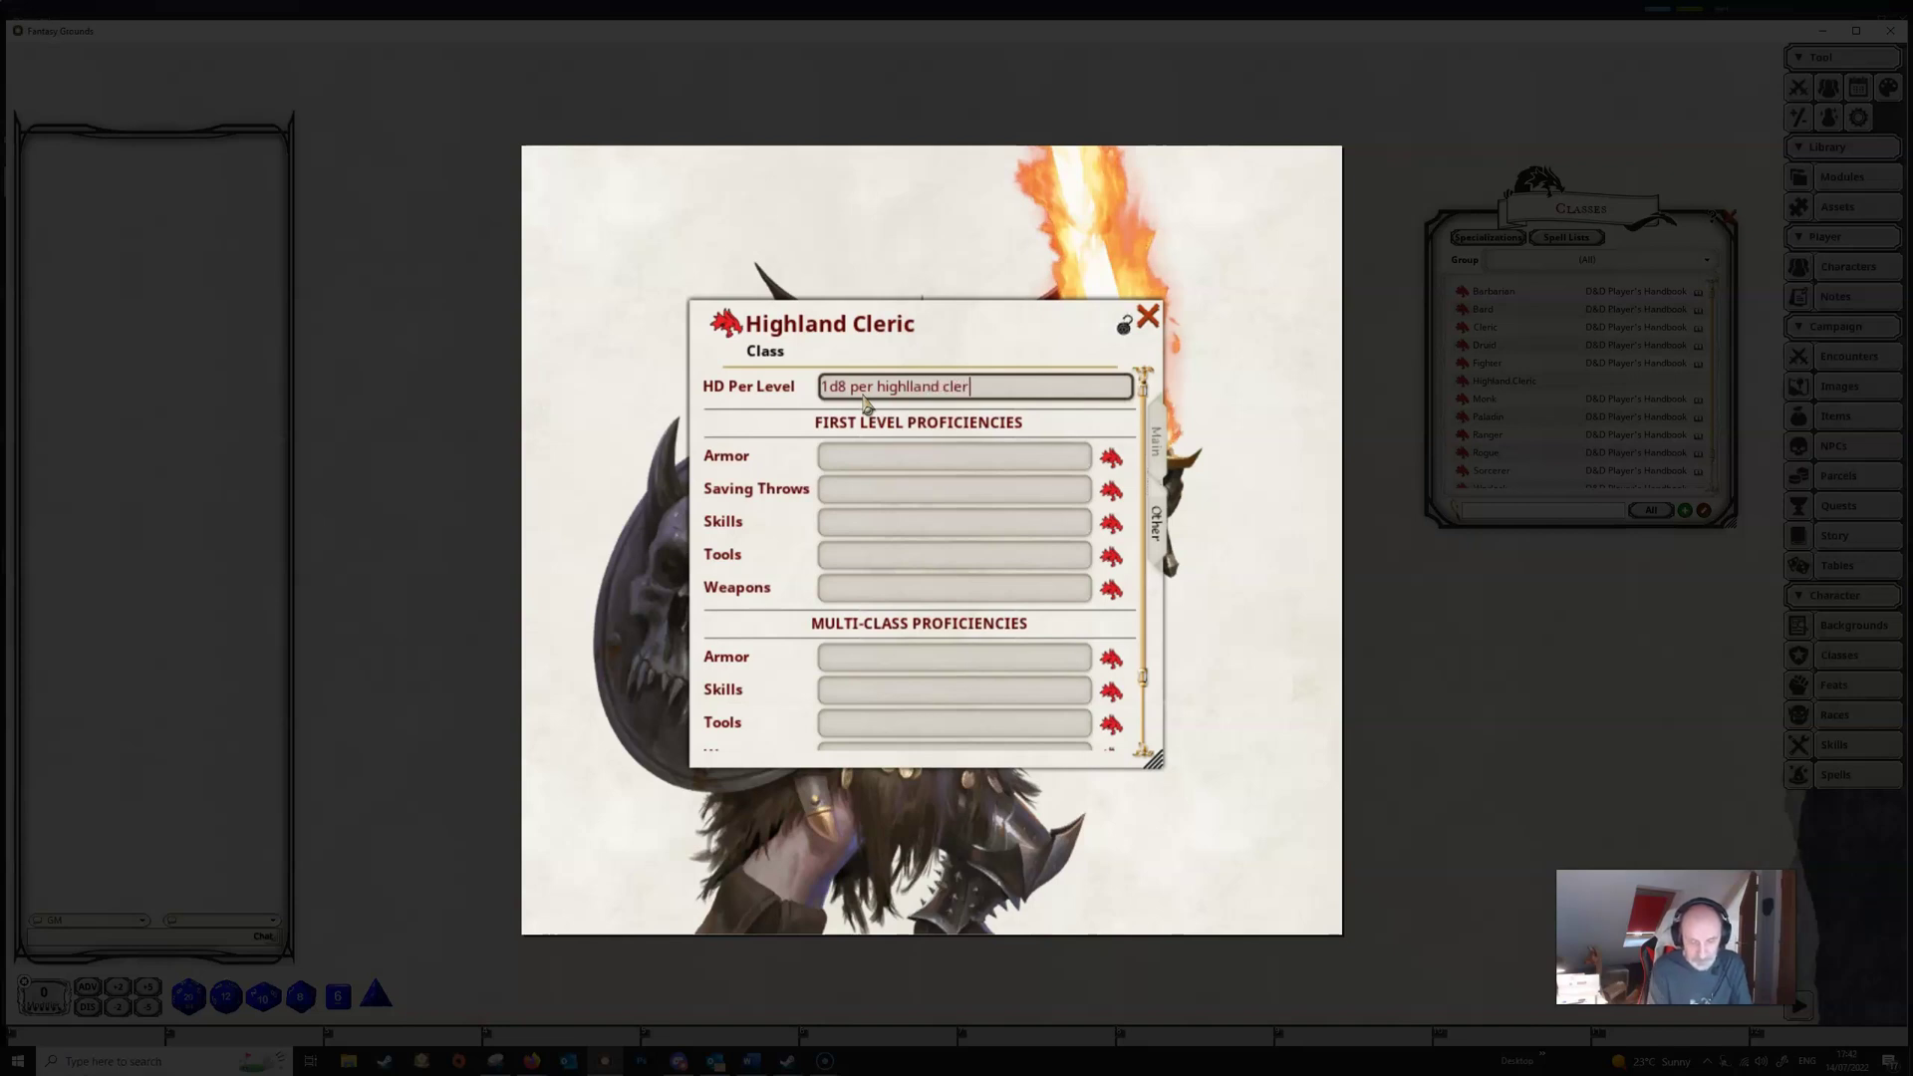
{"action": "type", "text": "level"}
{"action": "left_click", "coordinate": [861, 458]}
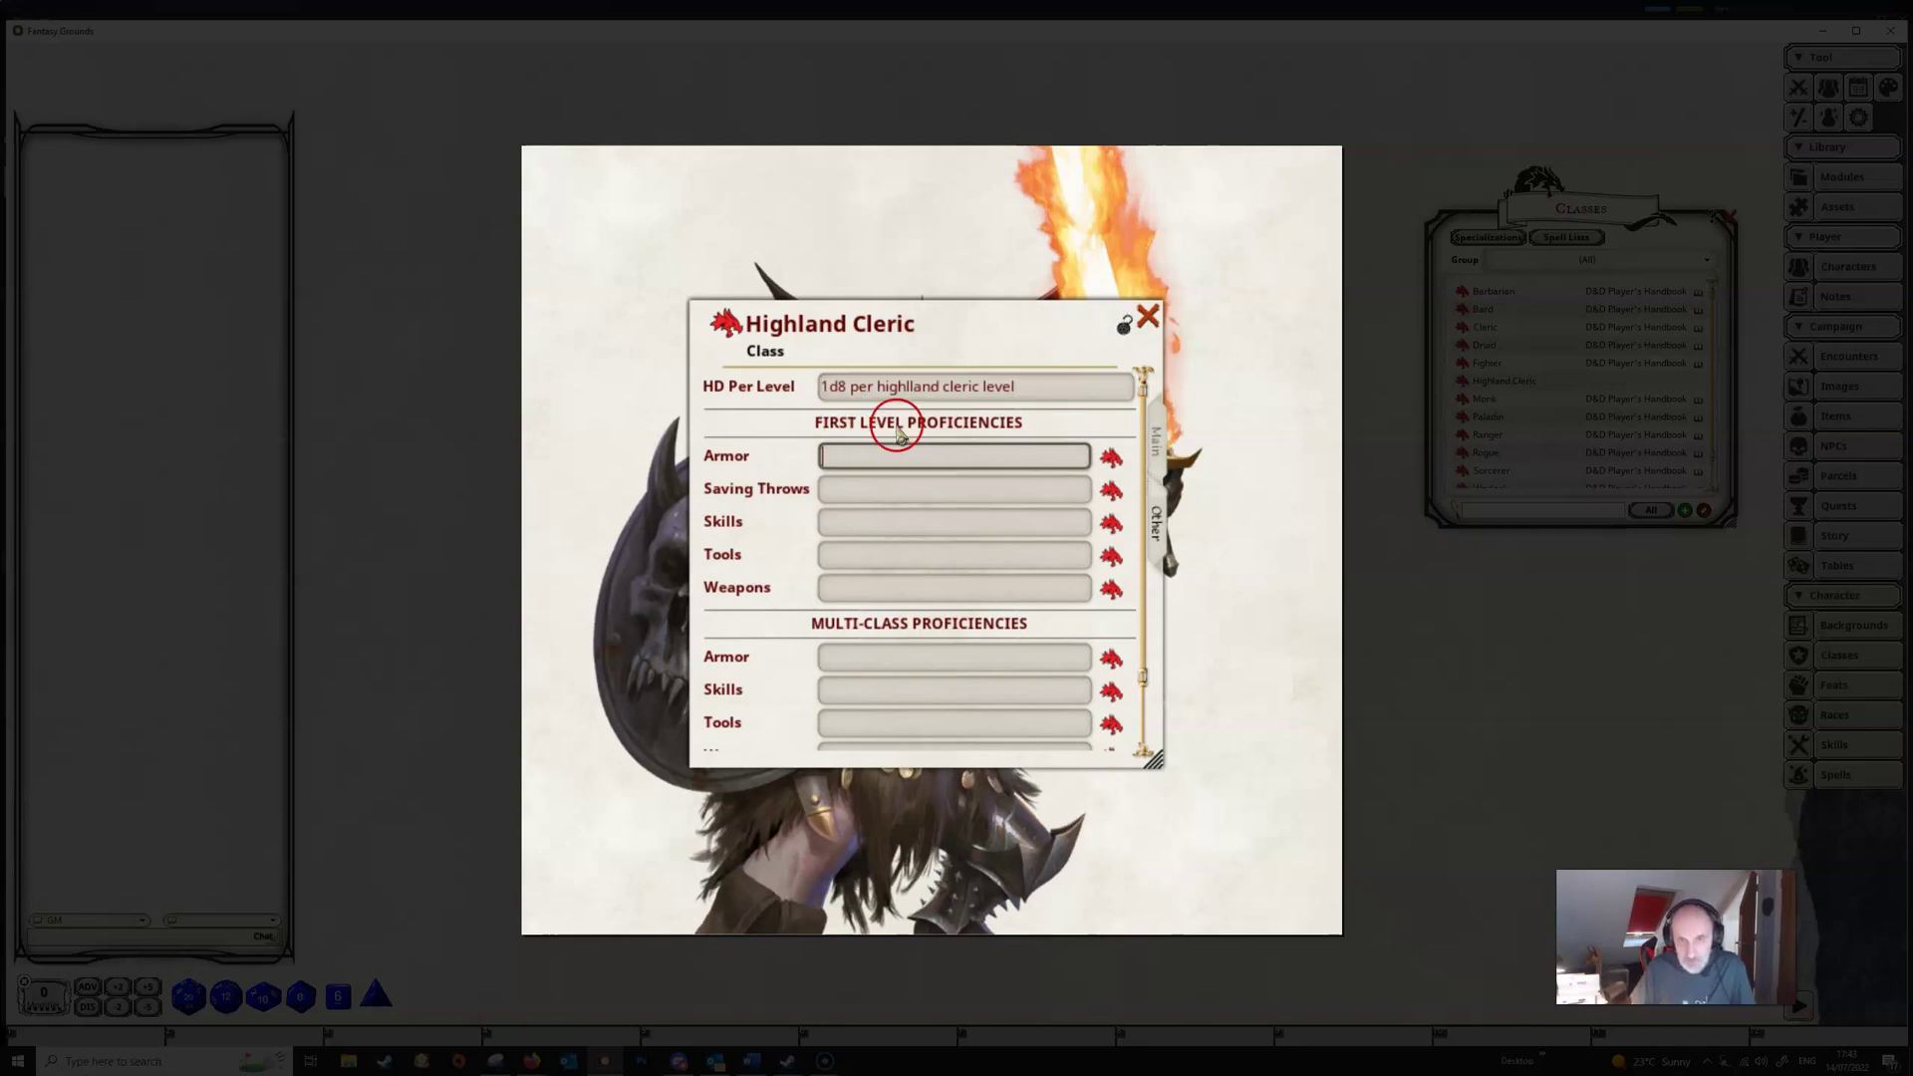
{"action": "key", "text": "Delete"}
Enter "Light armor, medium armor, shields" as the first-level armor proficiencies.
{"action": "left_click", "coordinate": [887, 458]}
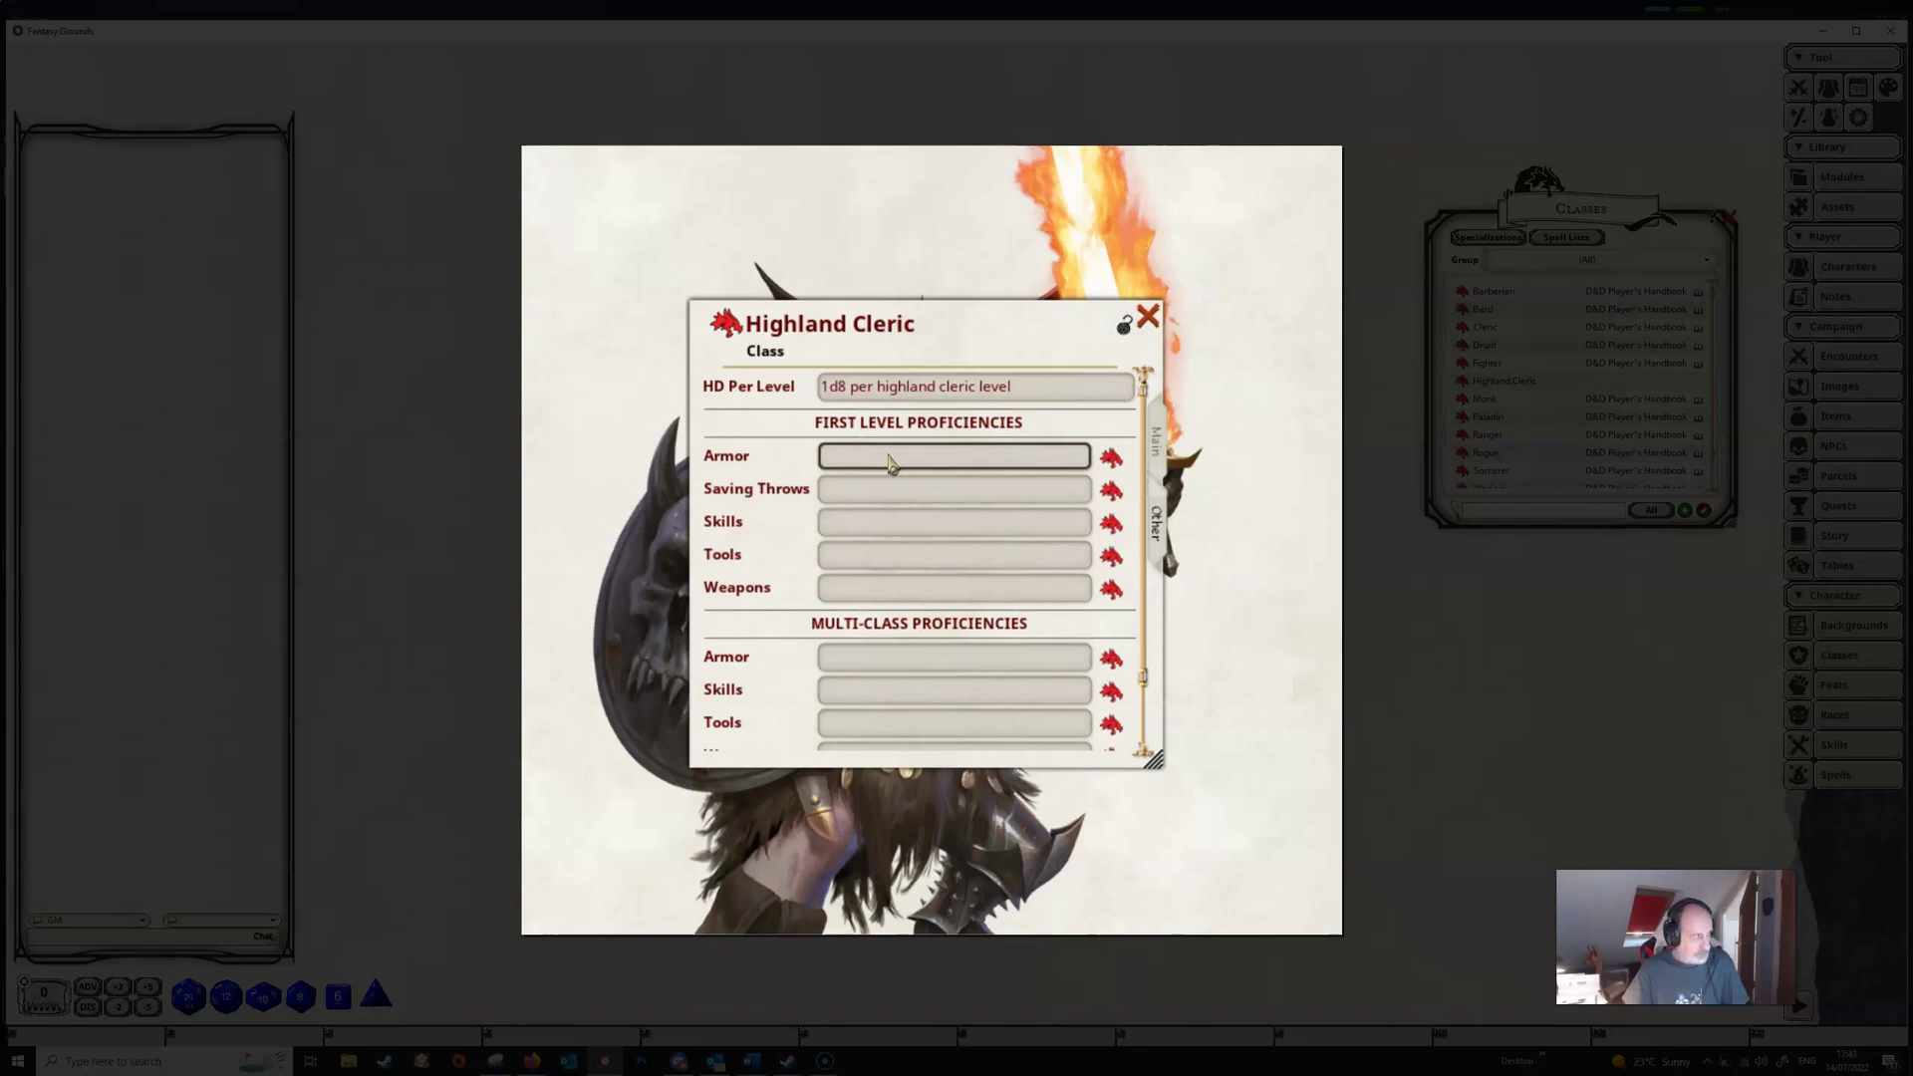
{"action": "type", "text": "Li"}
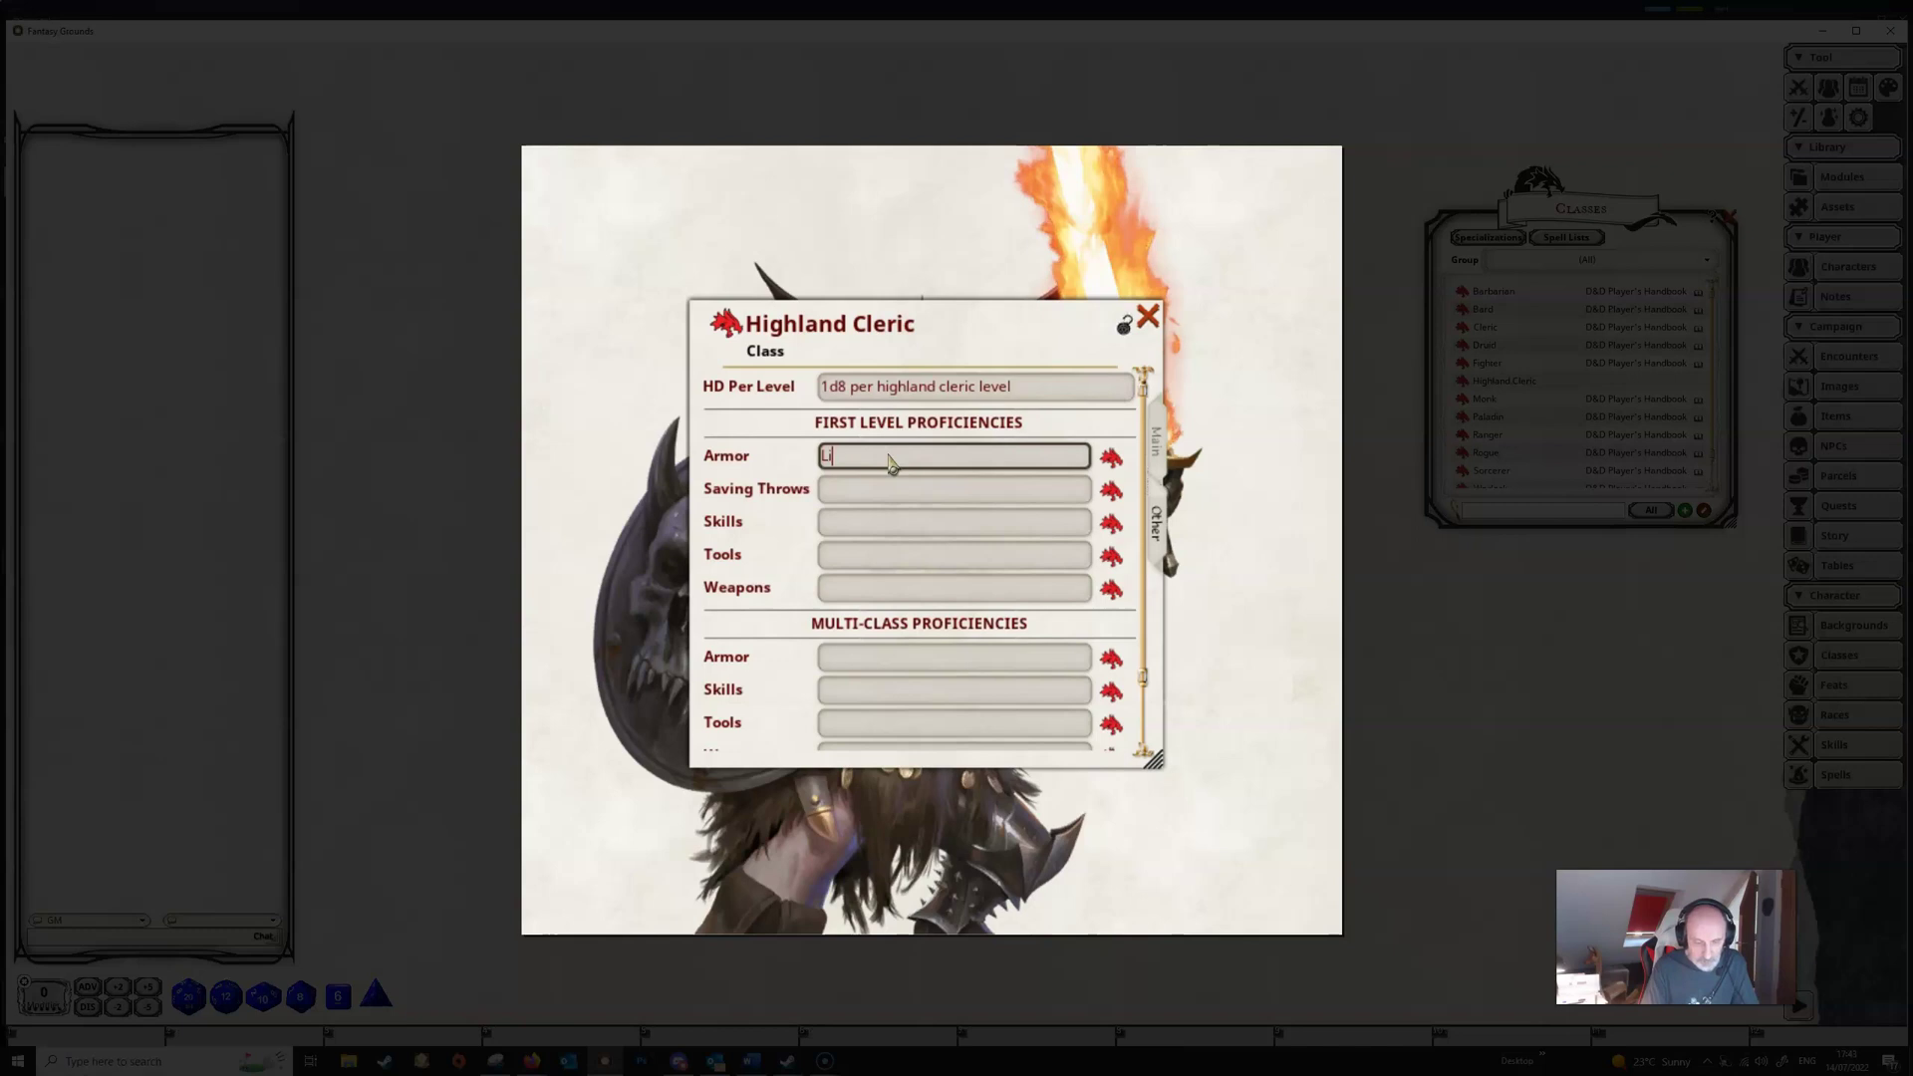
{"action": "type", "text": "ght arm"}
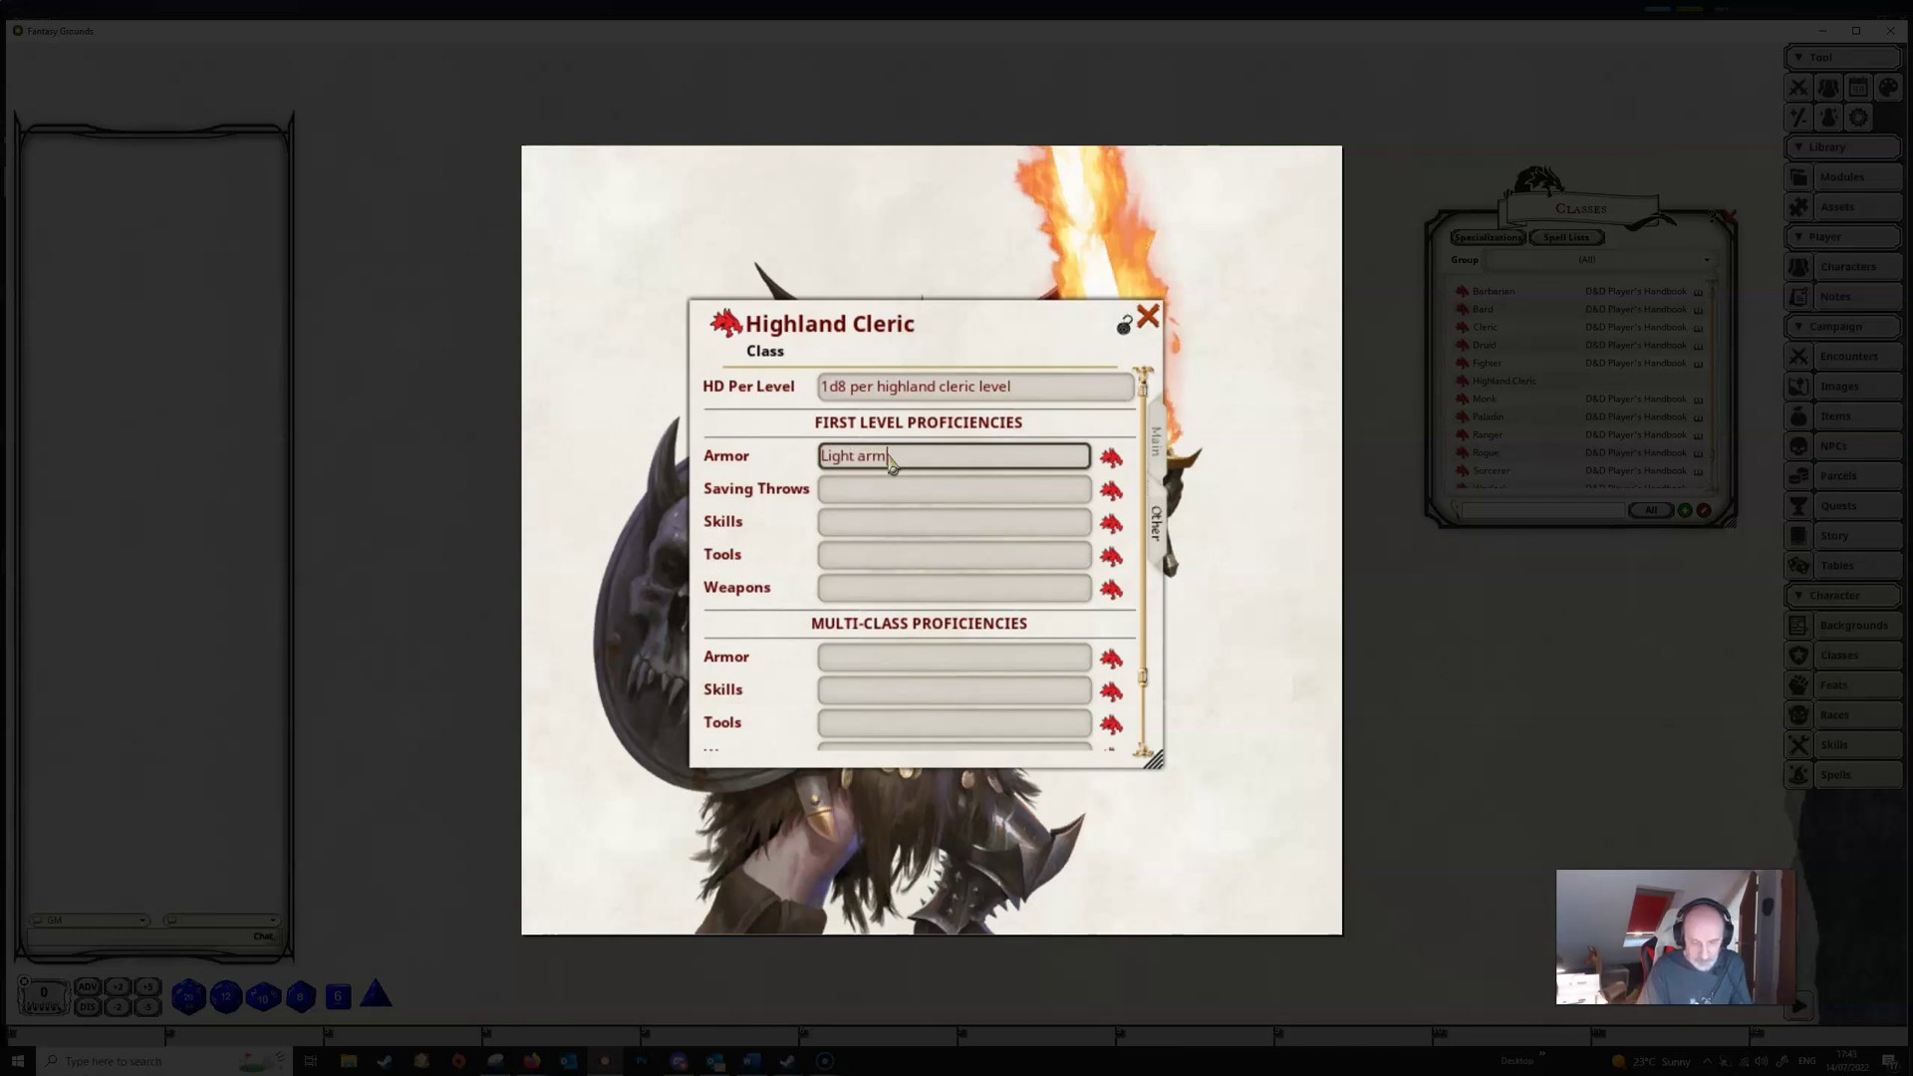
{"action": "type", "text": "or, "}
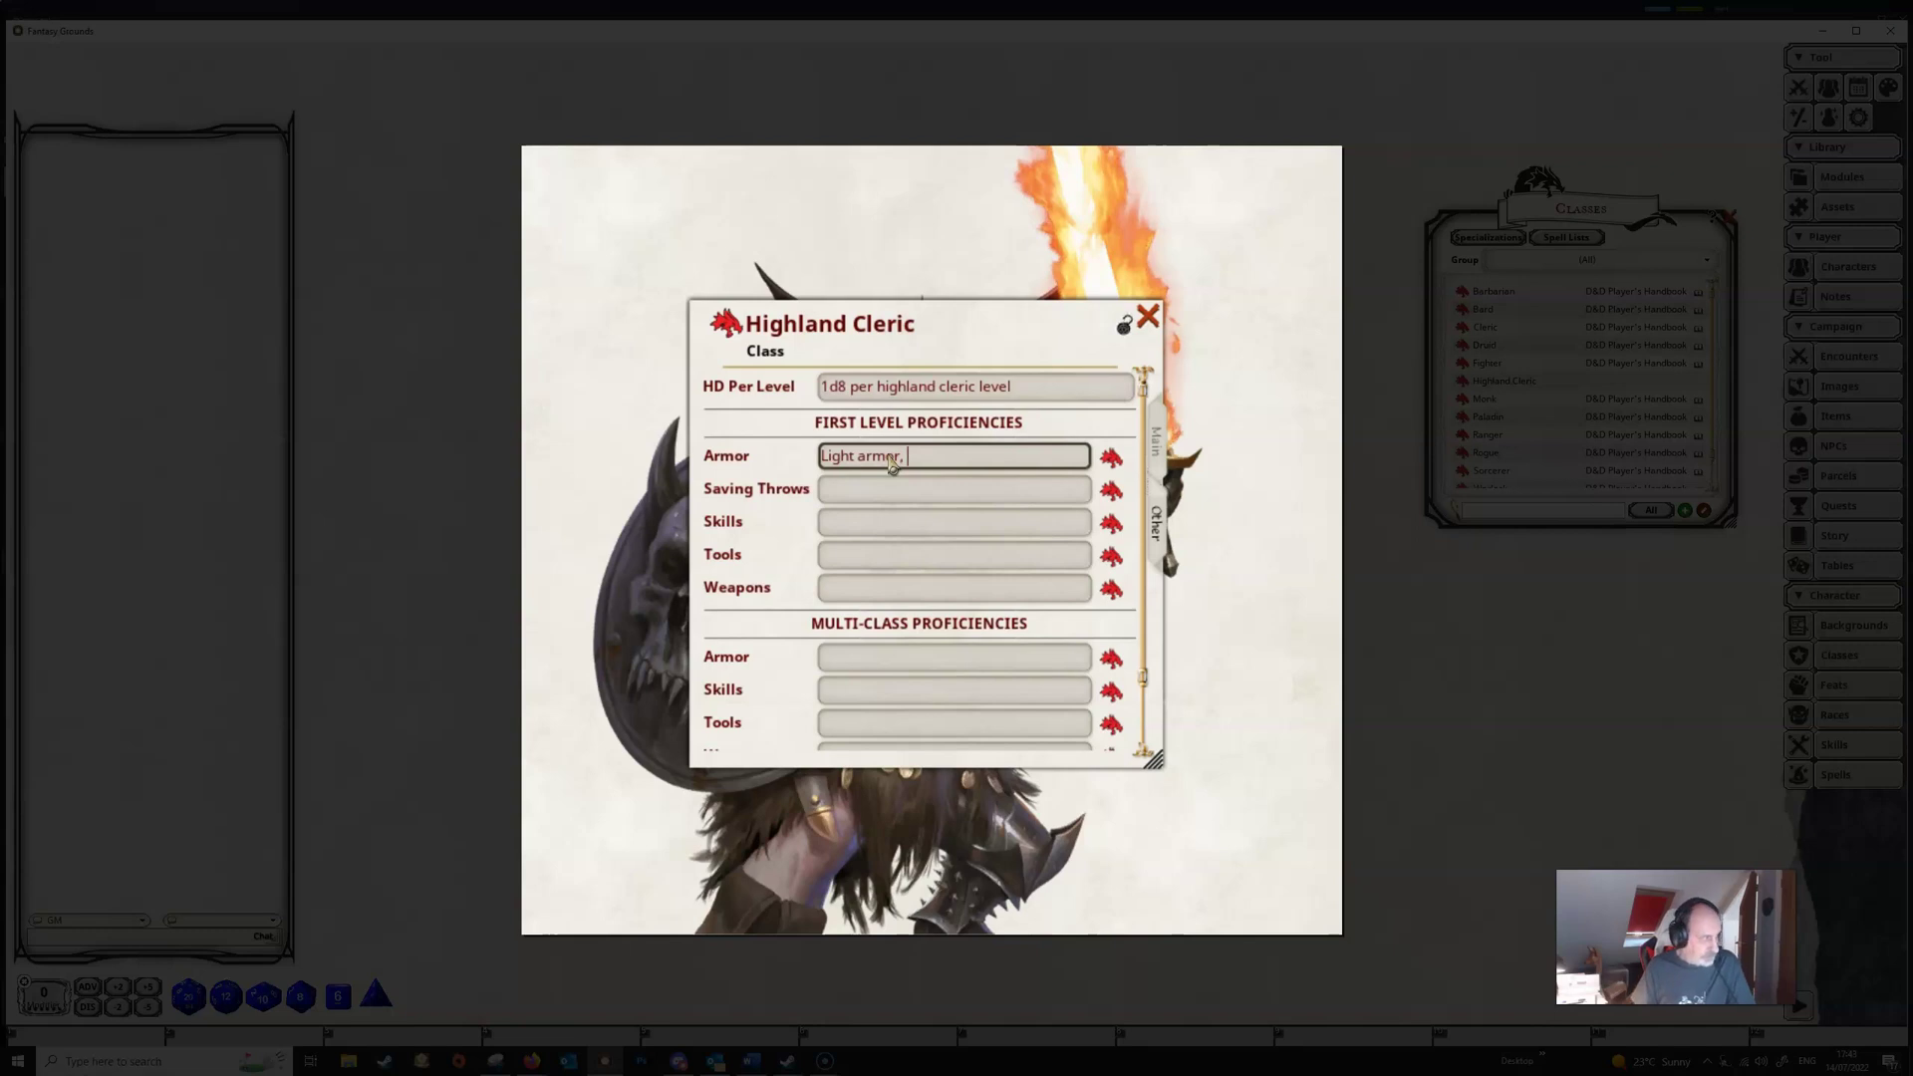
{"action": "type", "text": "mediu"}
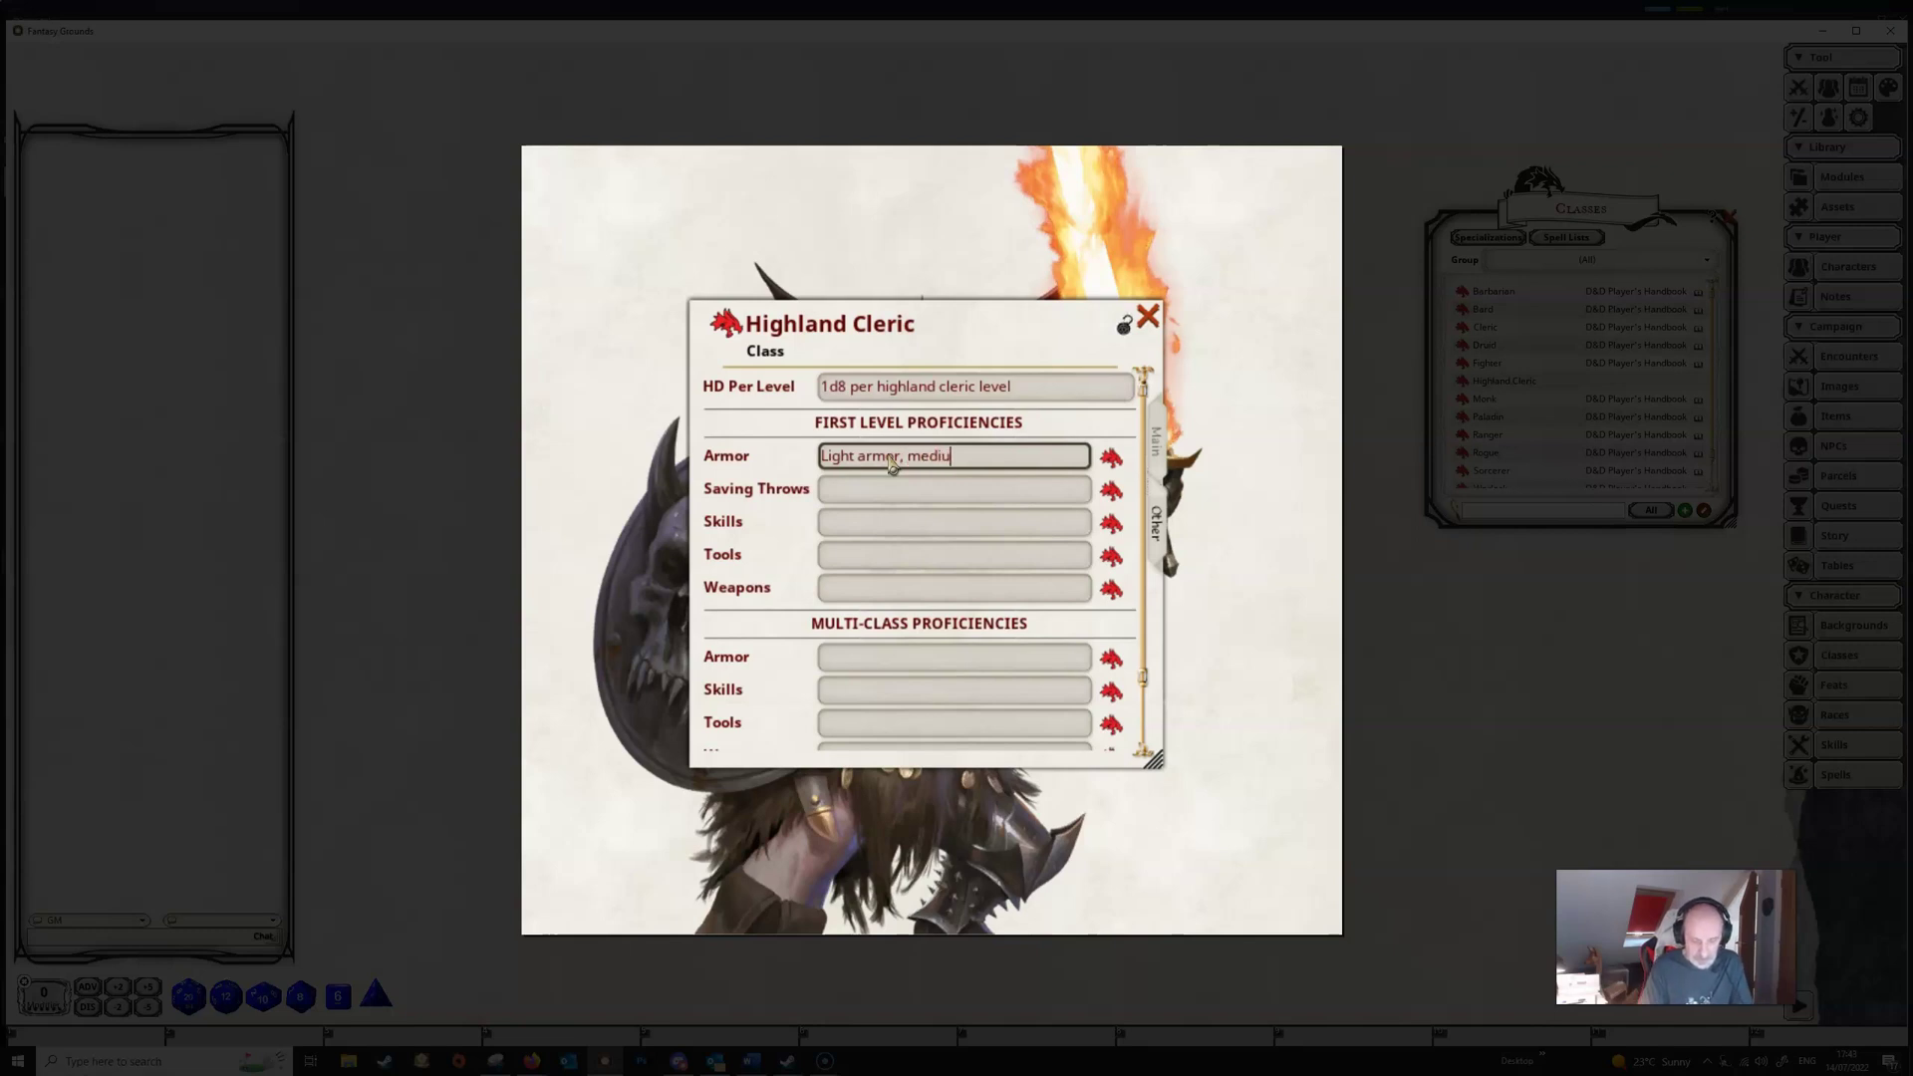
{"action": "type", "text": "m armor, shields"}
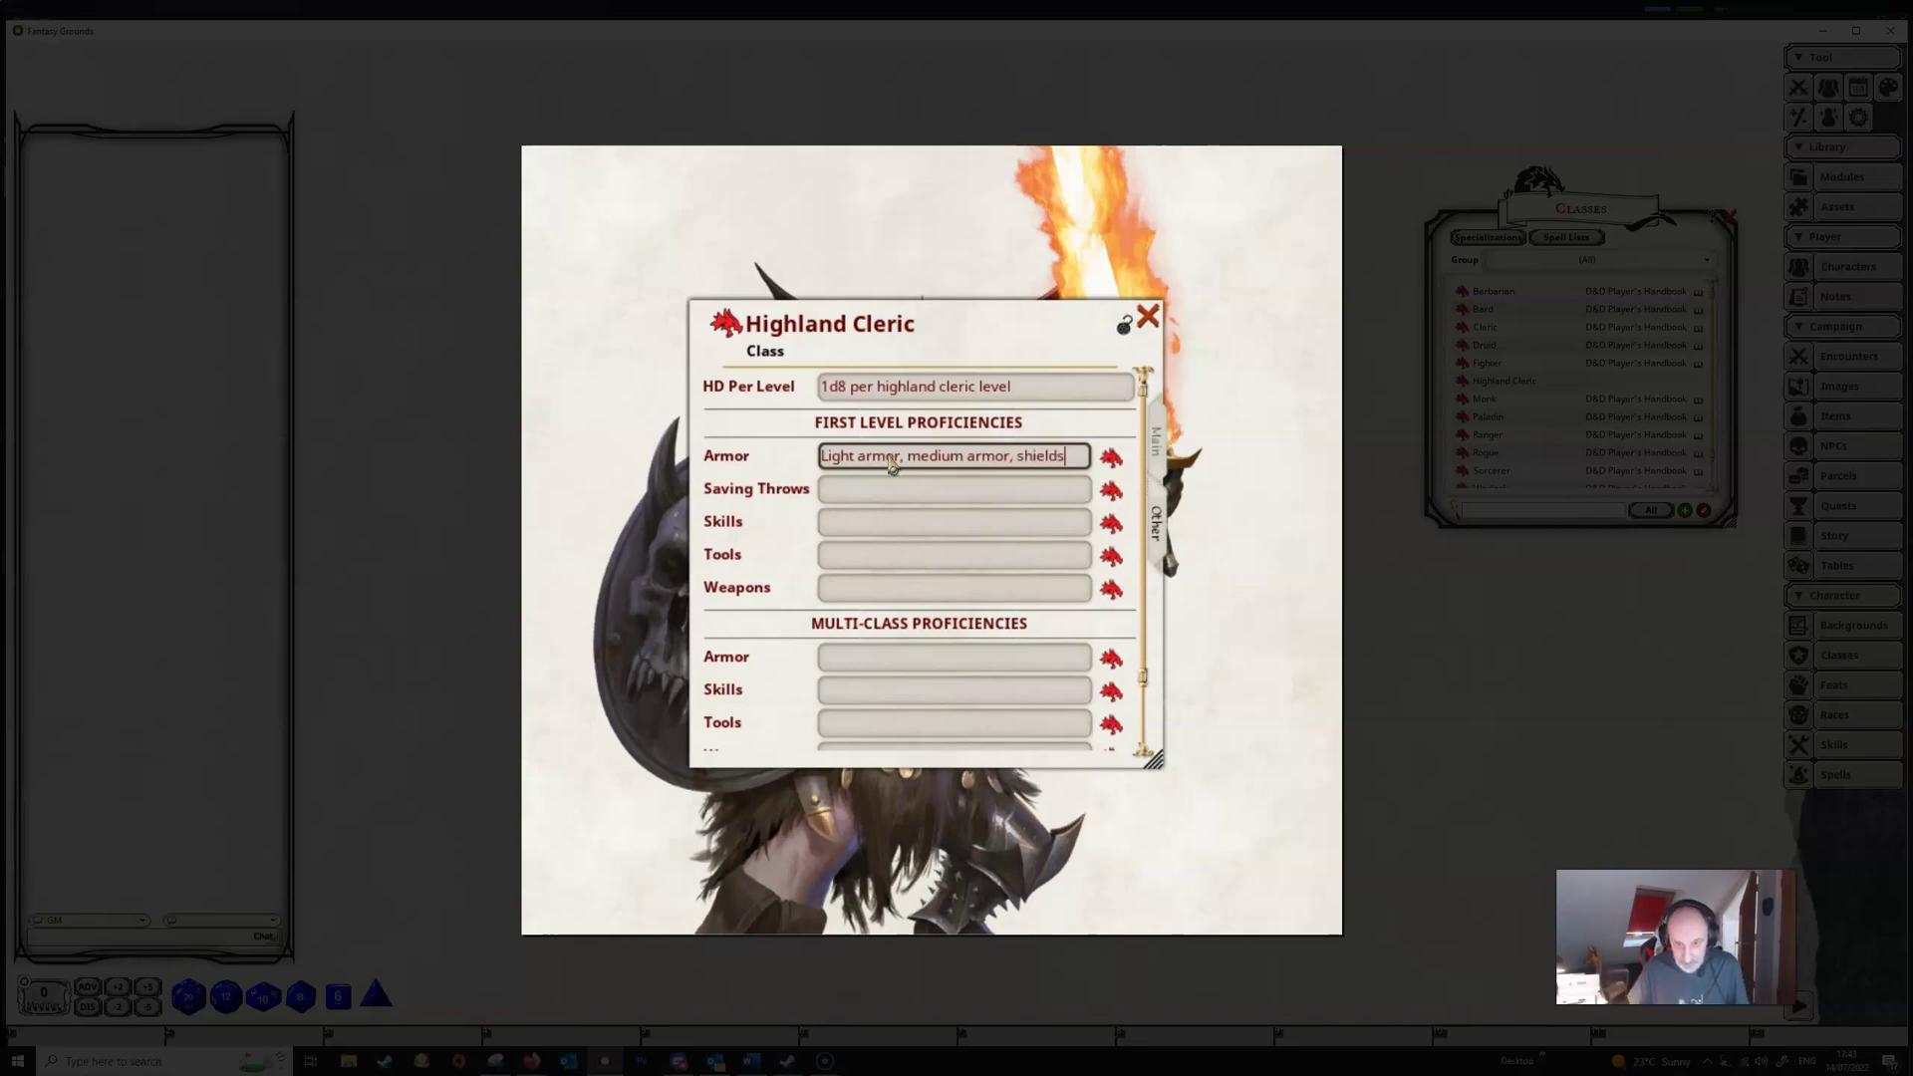
Enter "Wisdom, Charisma" as the first-level saving throw proficiencies.
{"action": "left_click", "coordinate": [859, 486]}
{"action": "left_click", "coordinate": [969, 492]}
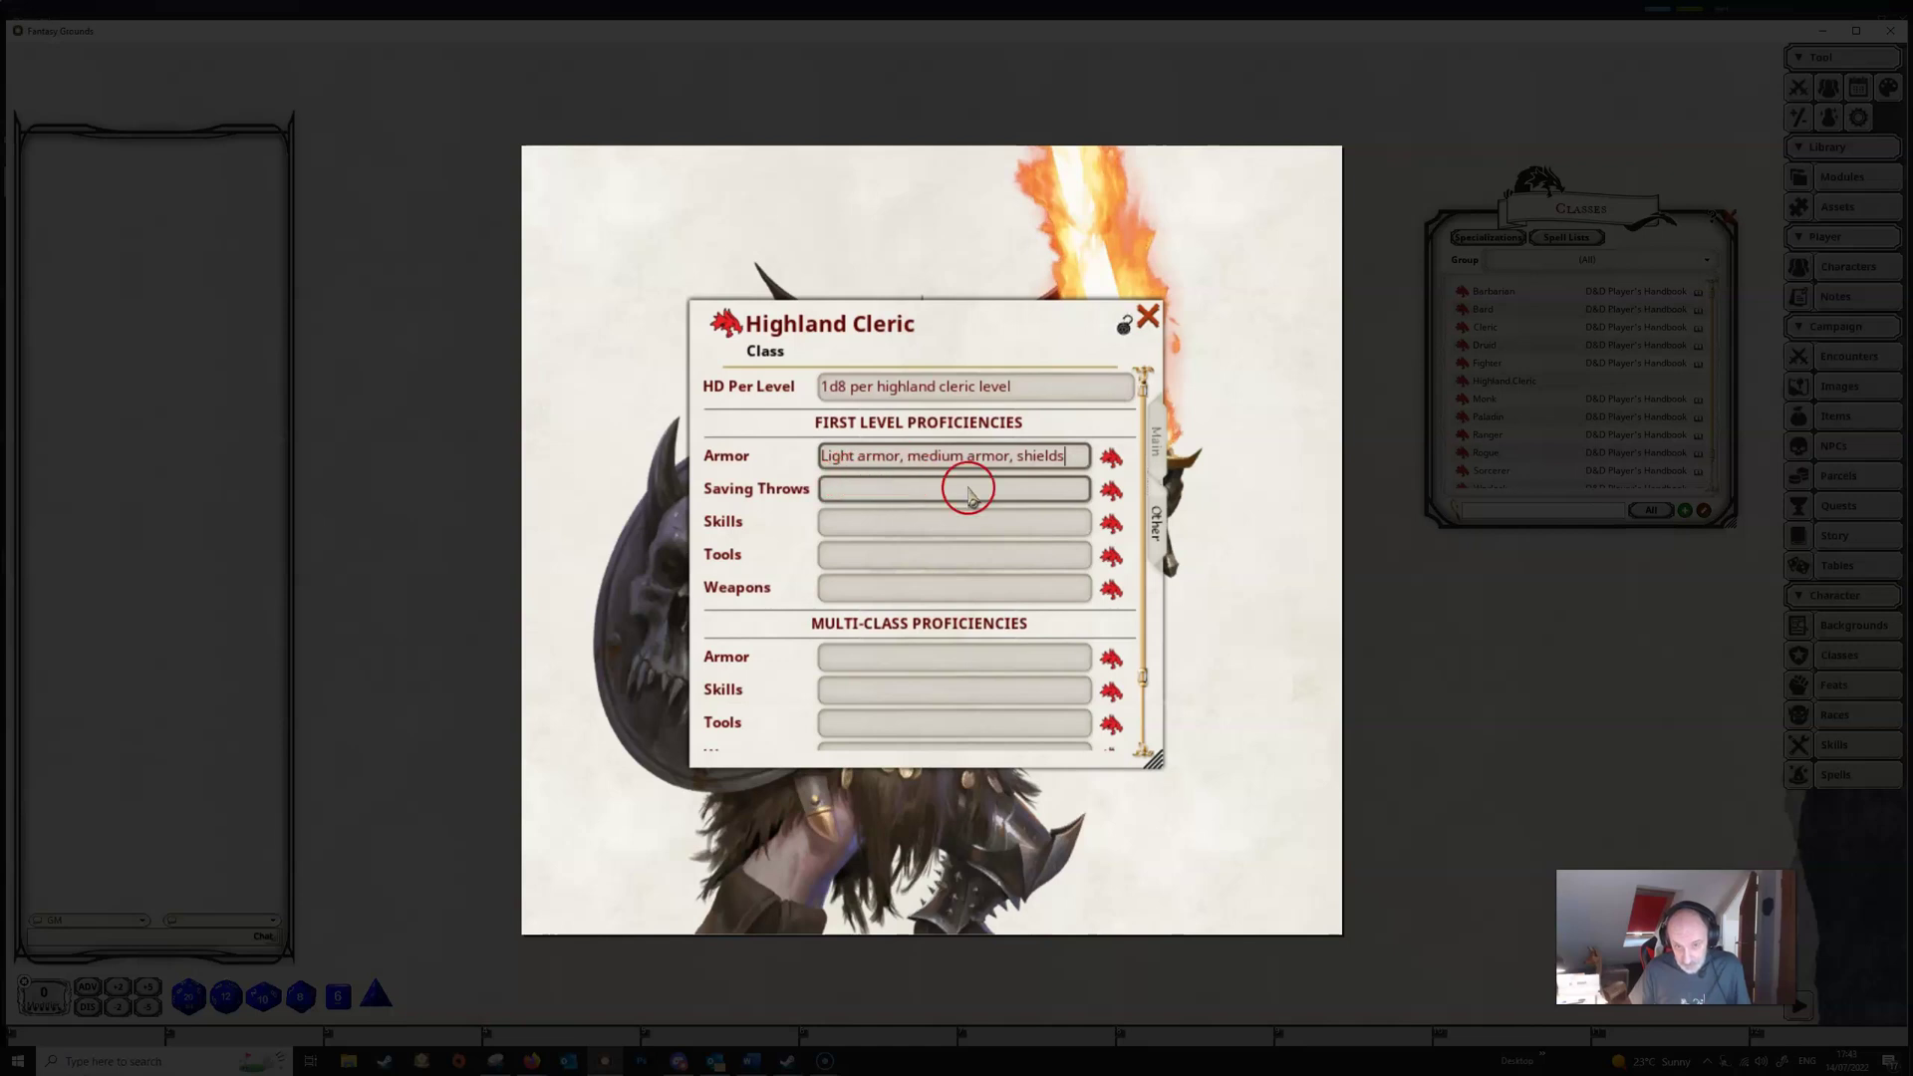
{"action": "left_click", "coordinate": [1023, 490]}
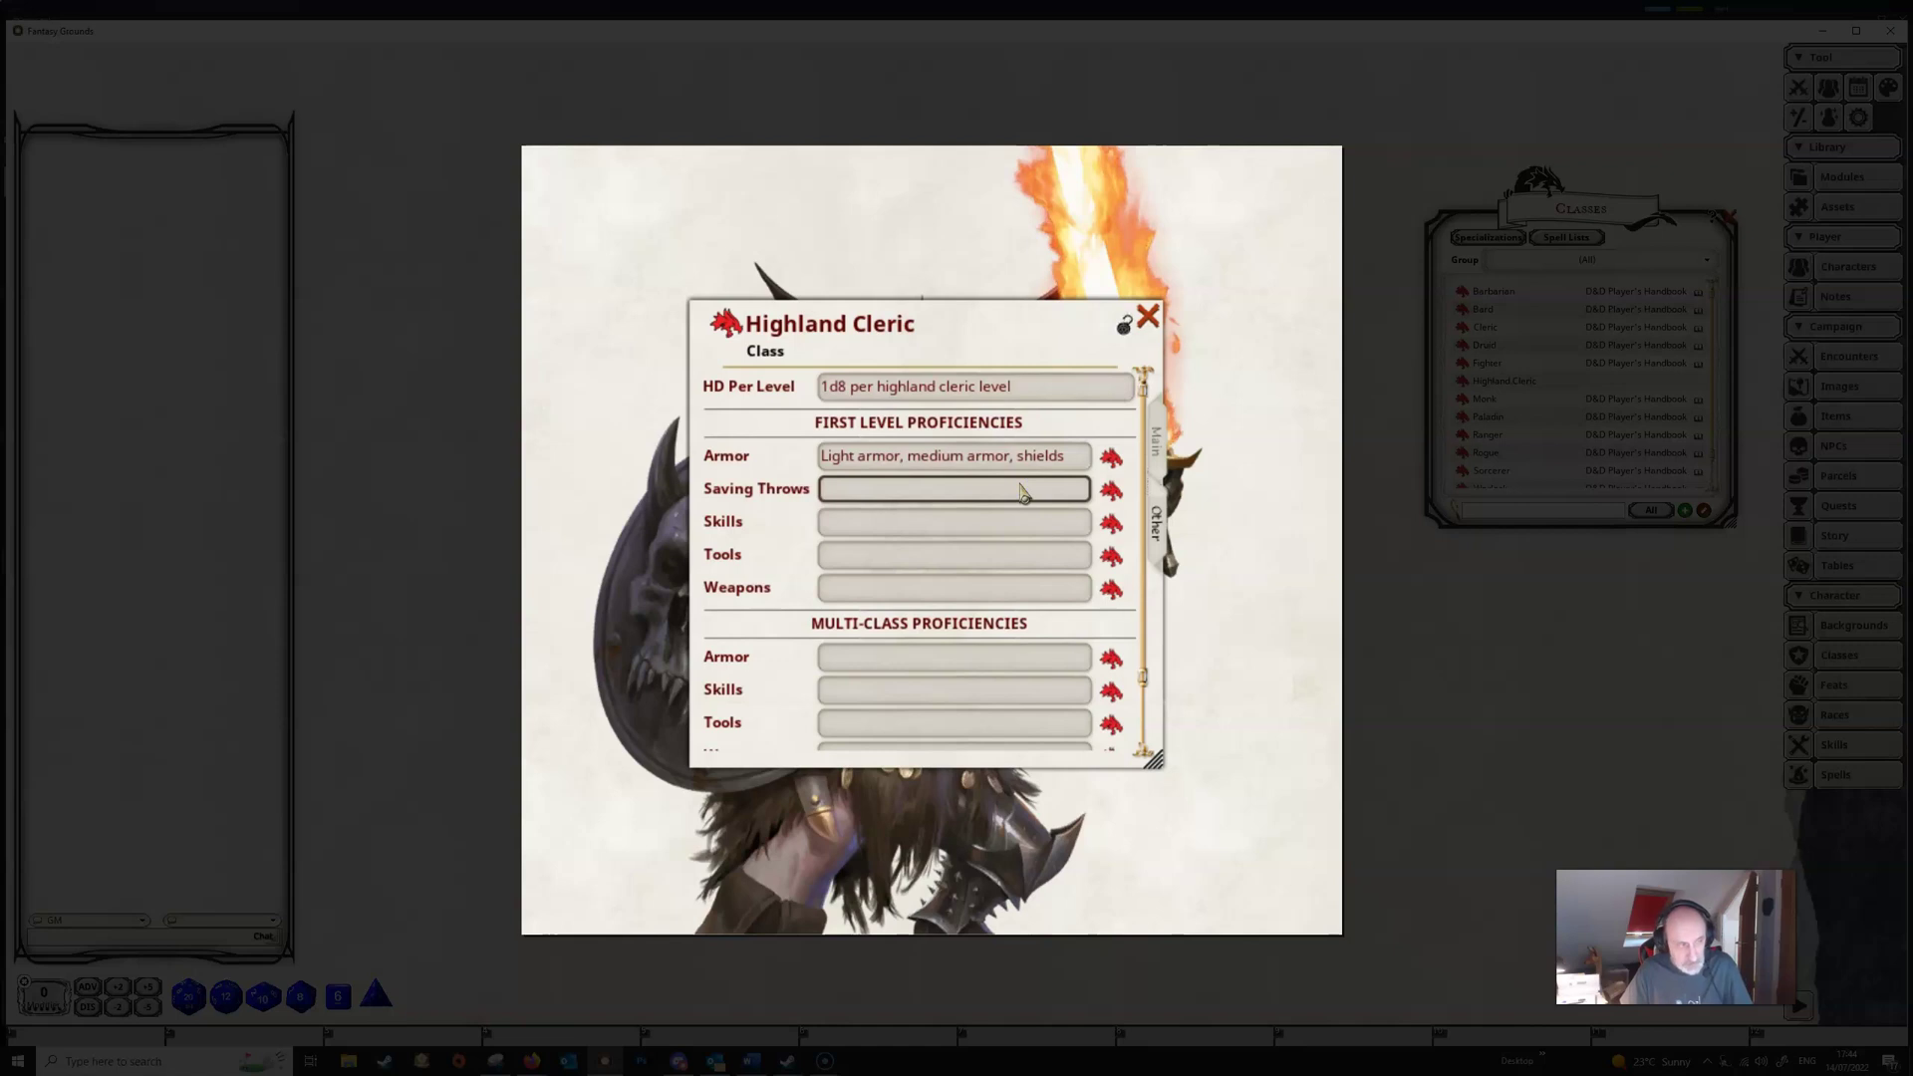
{"action": "type", "text": "W"}
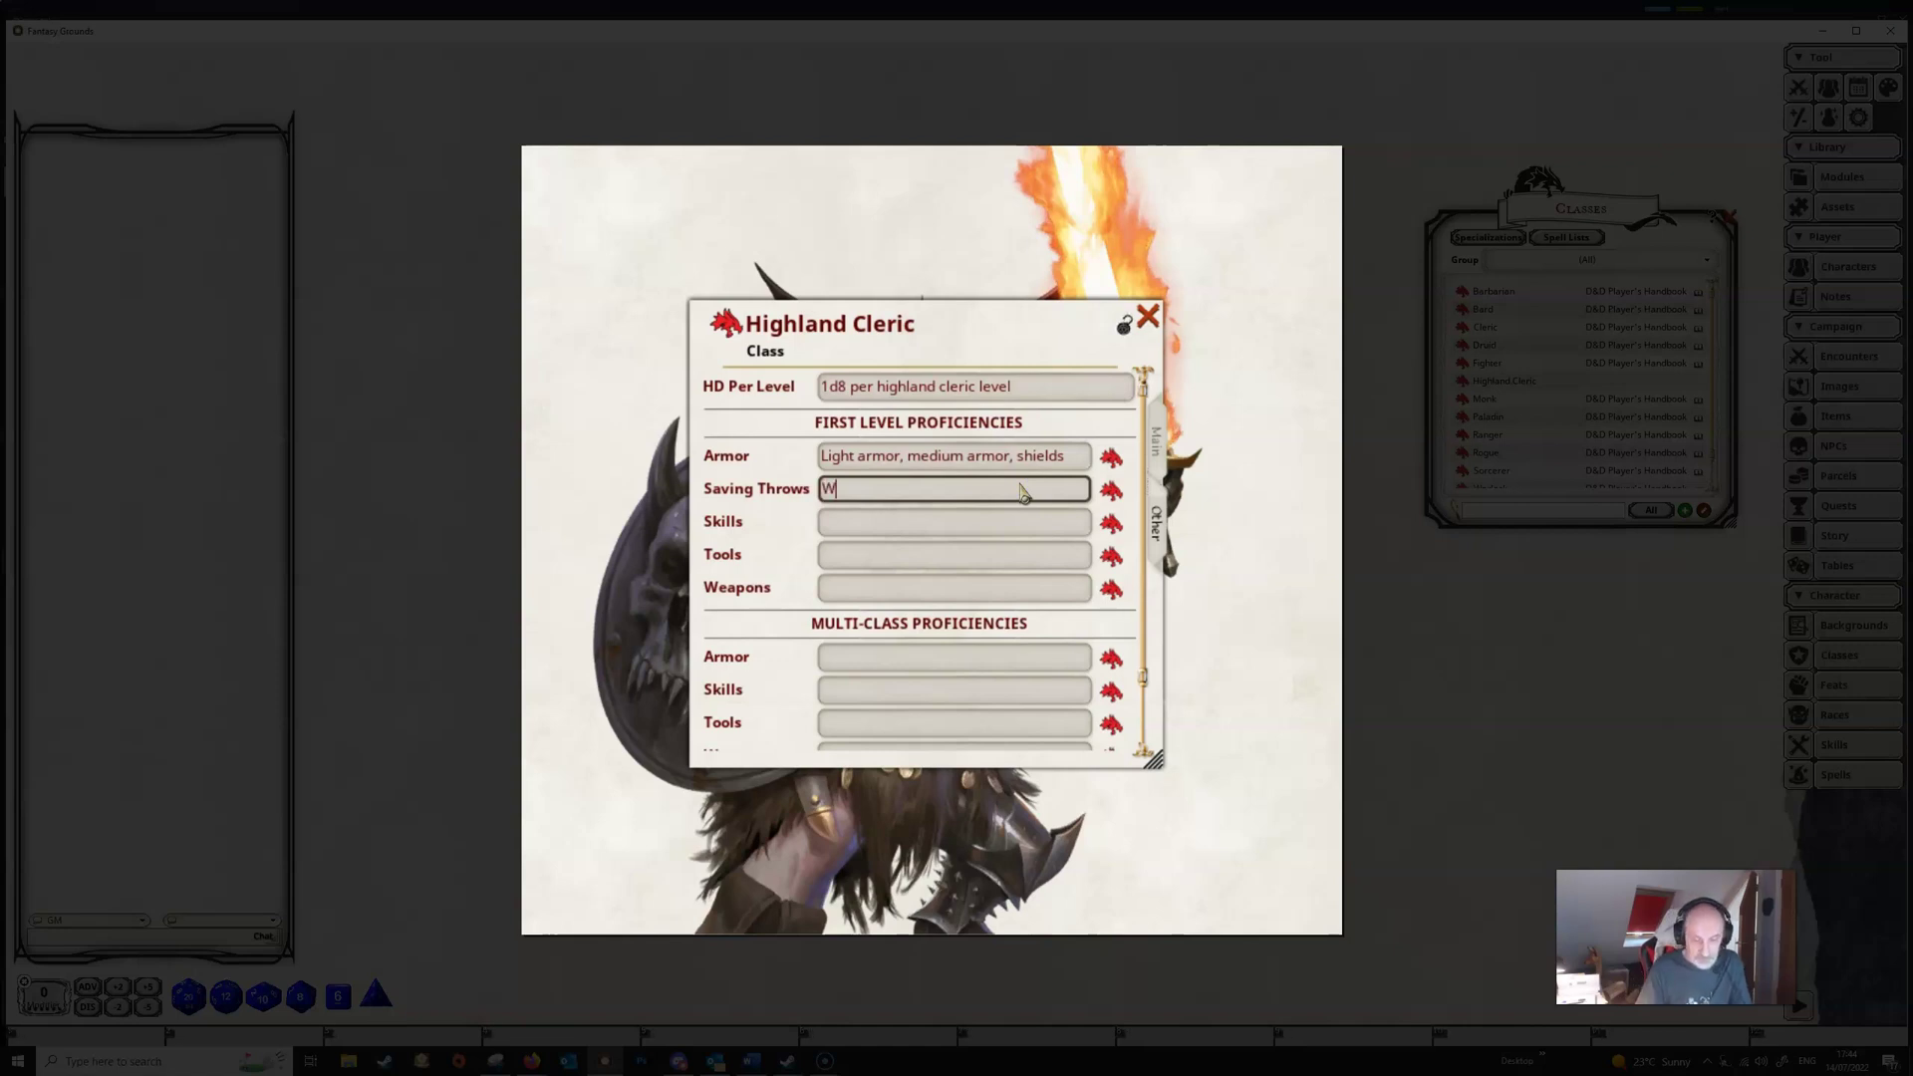
{"action": "type", "text": "isdom"}
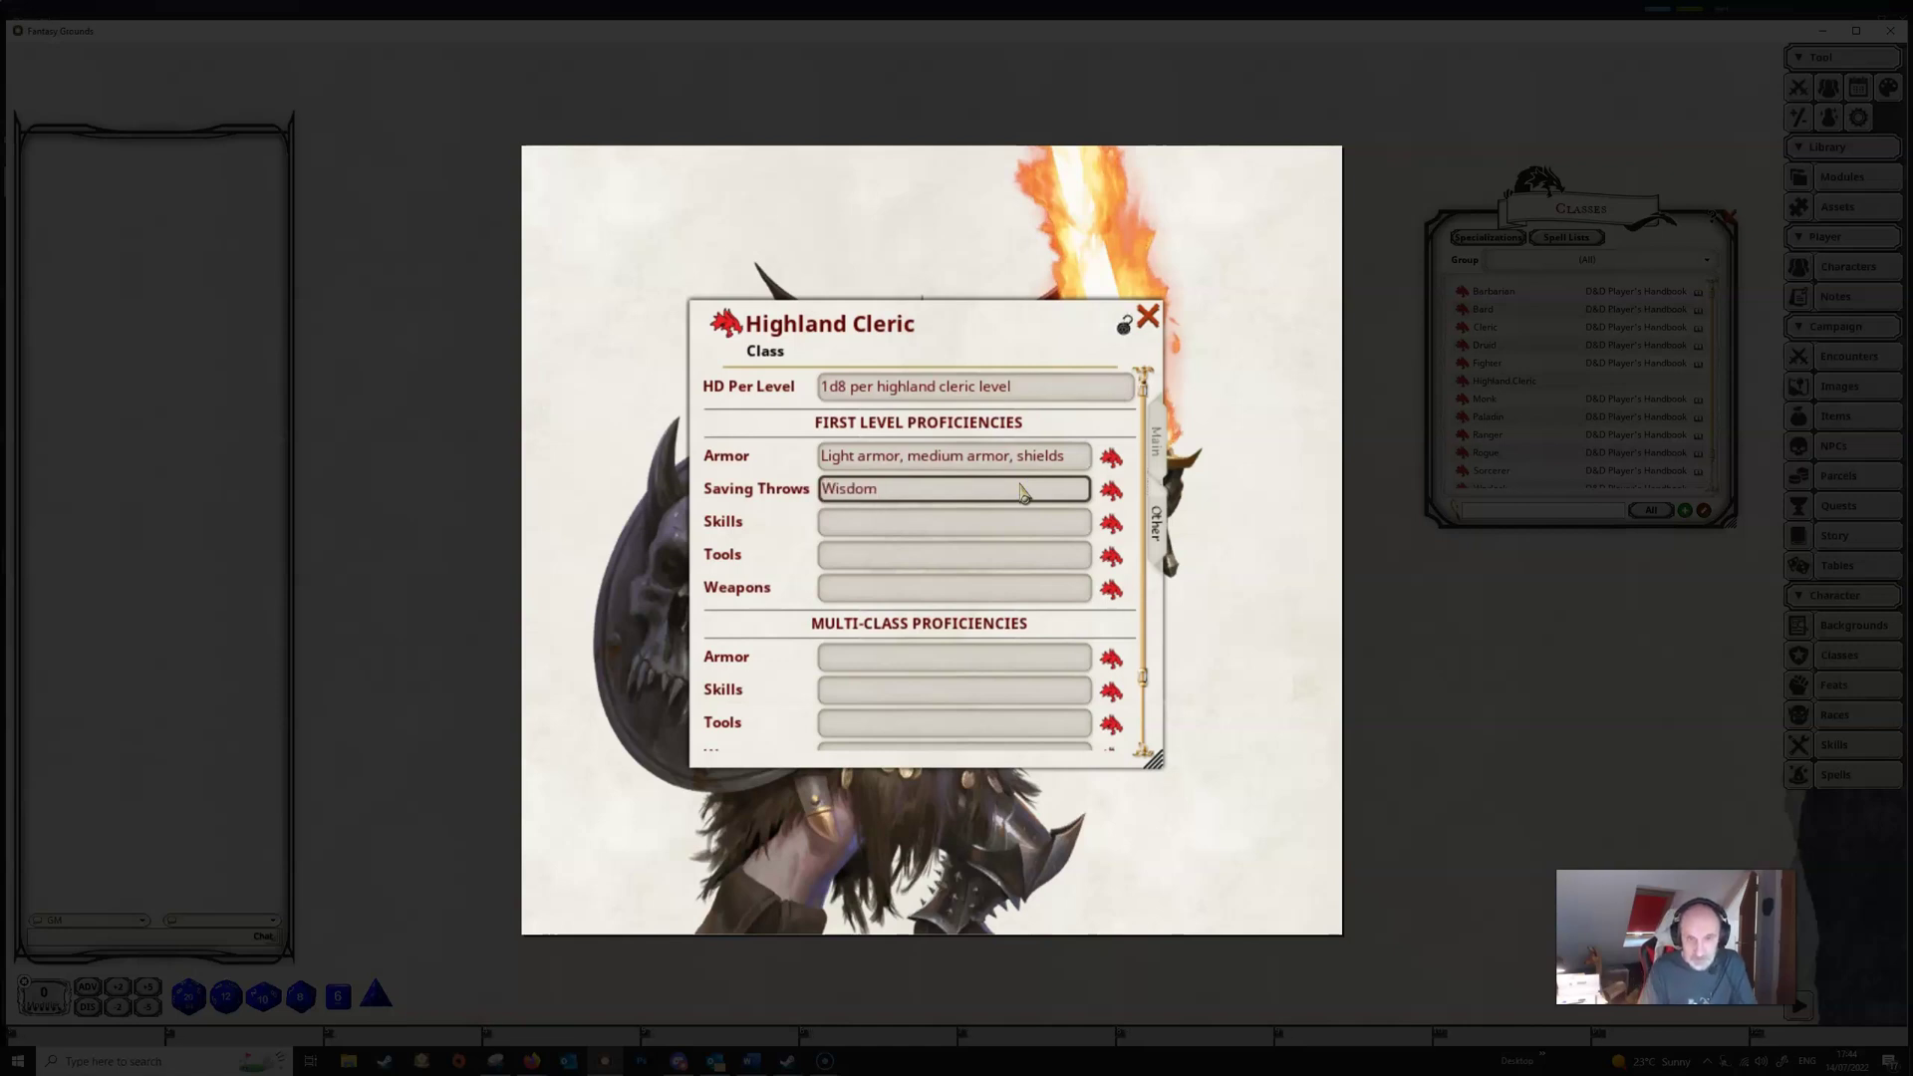
{"action": "type", "text": ","}
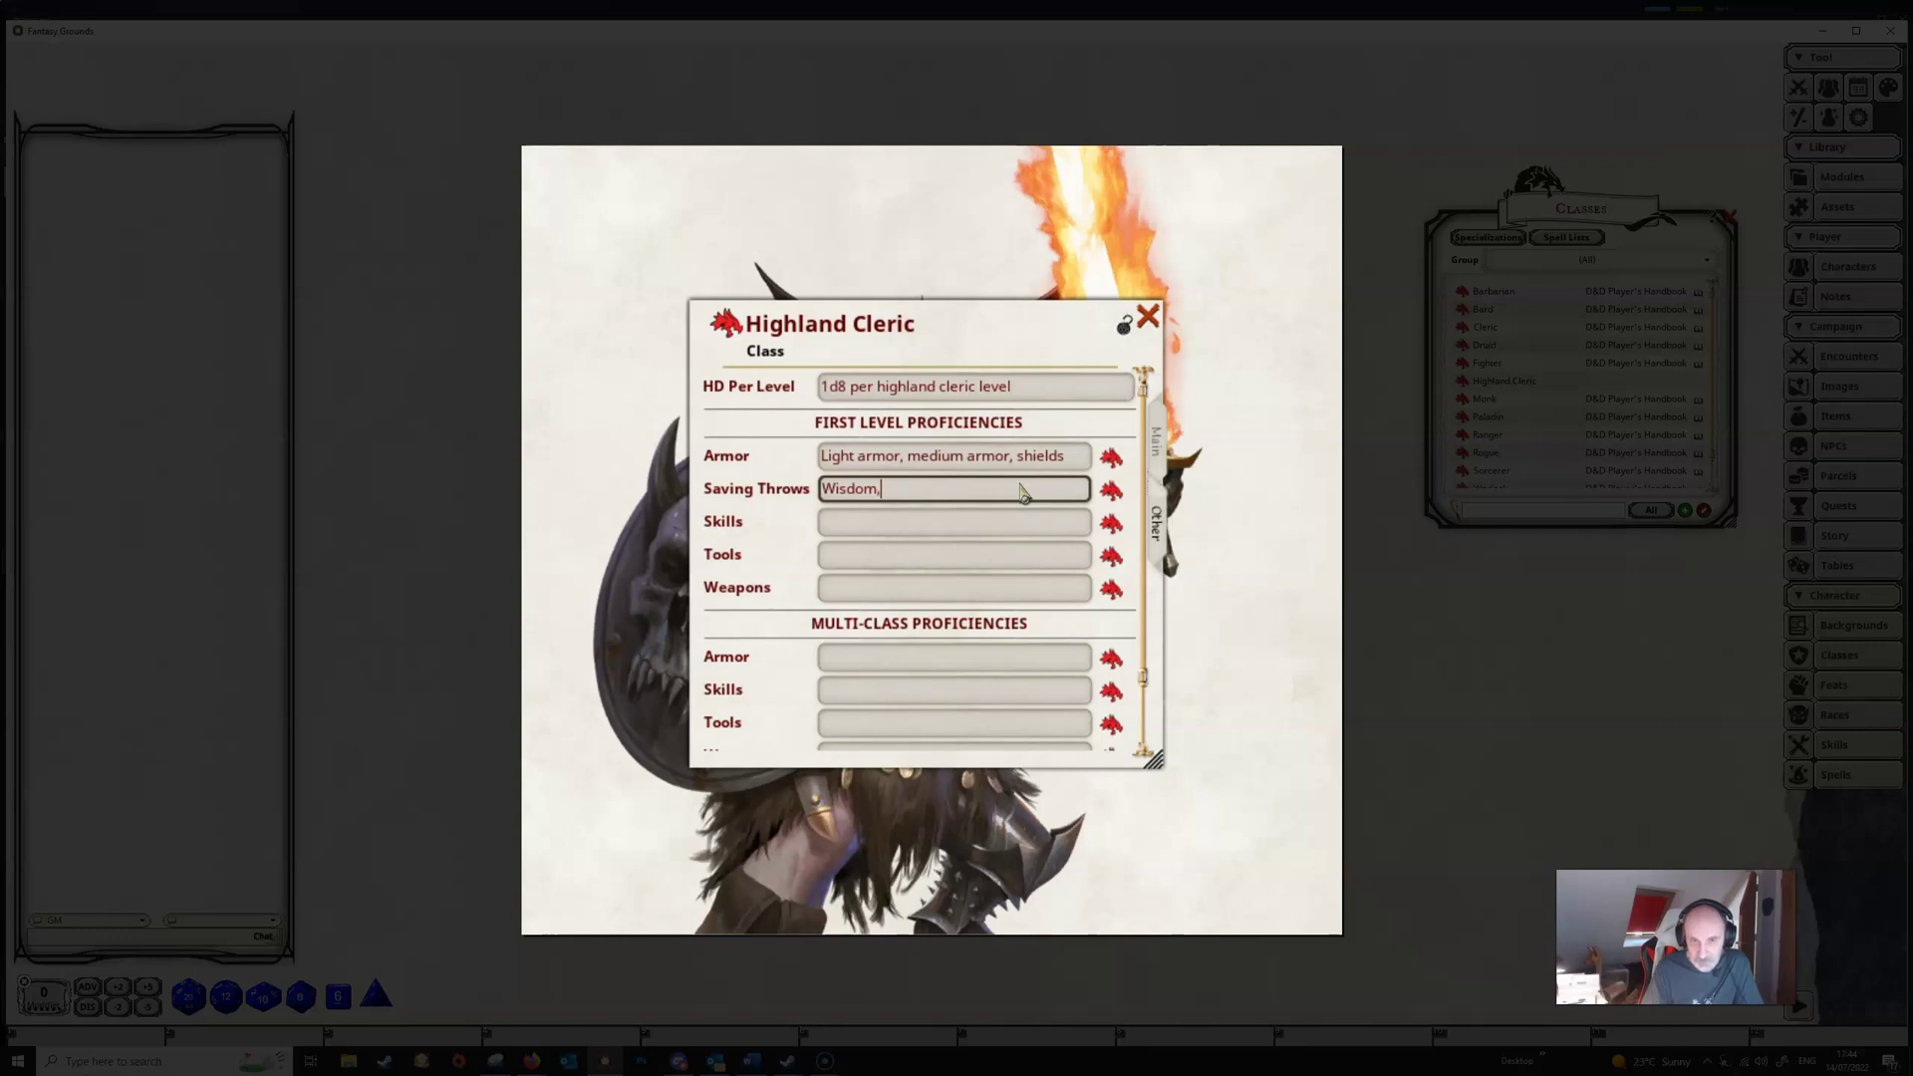
{"action": "type", "text": " Charisma"}
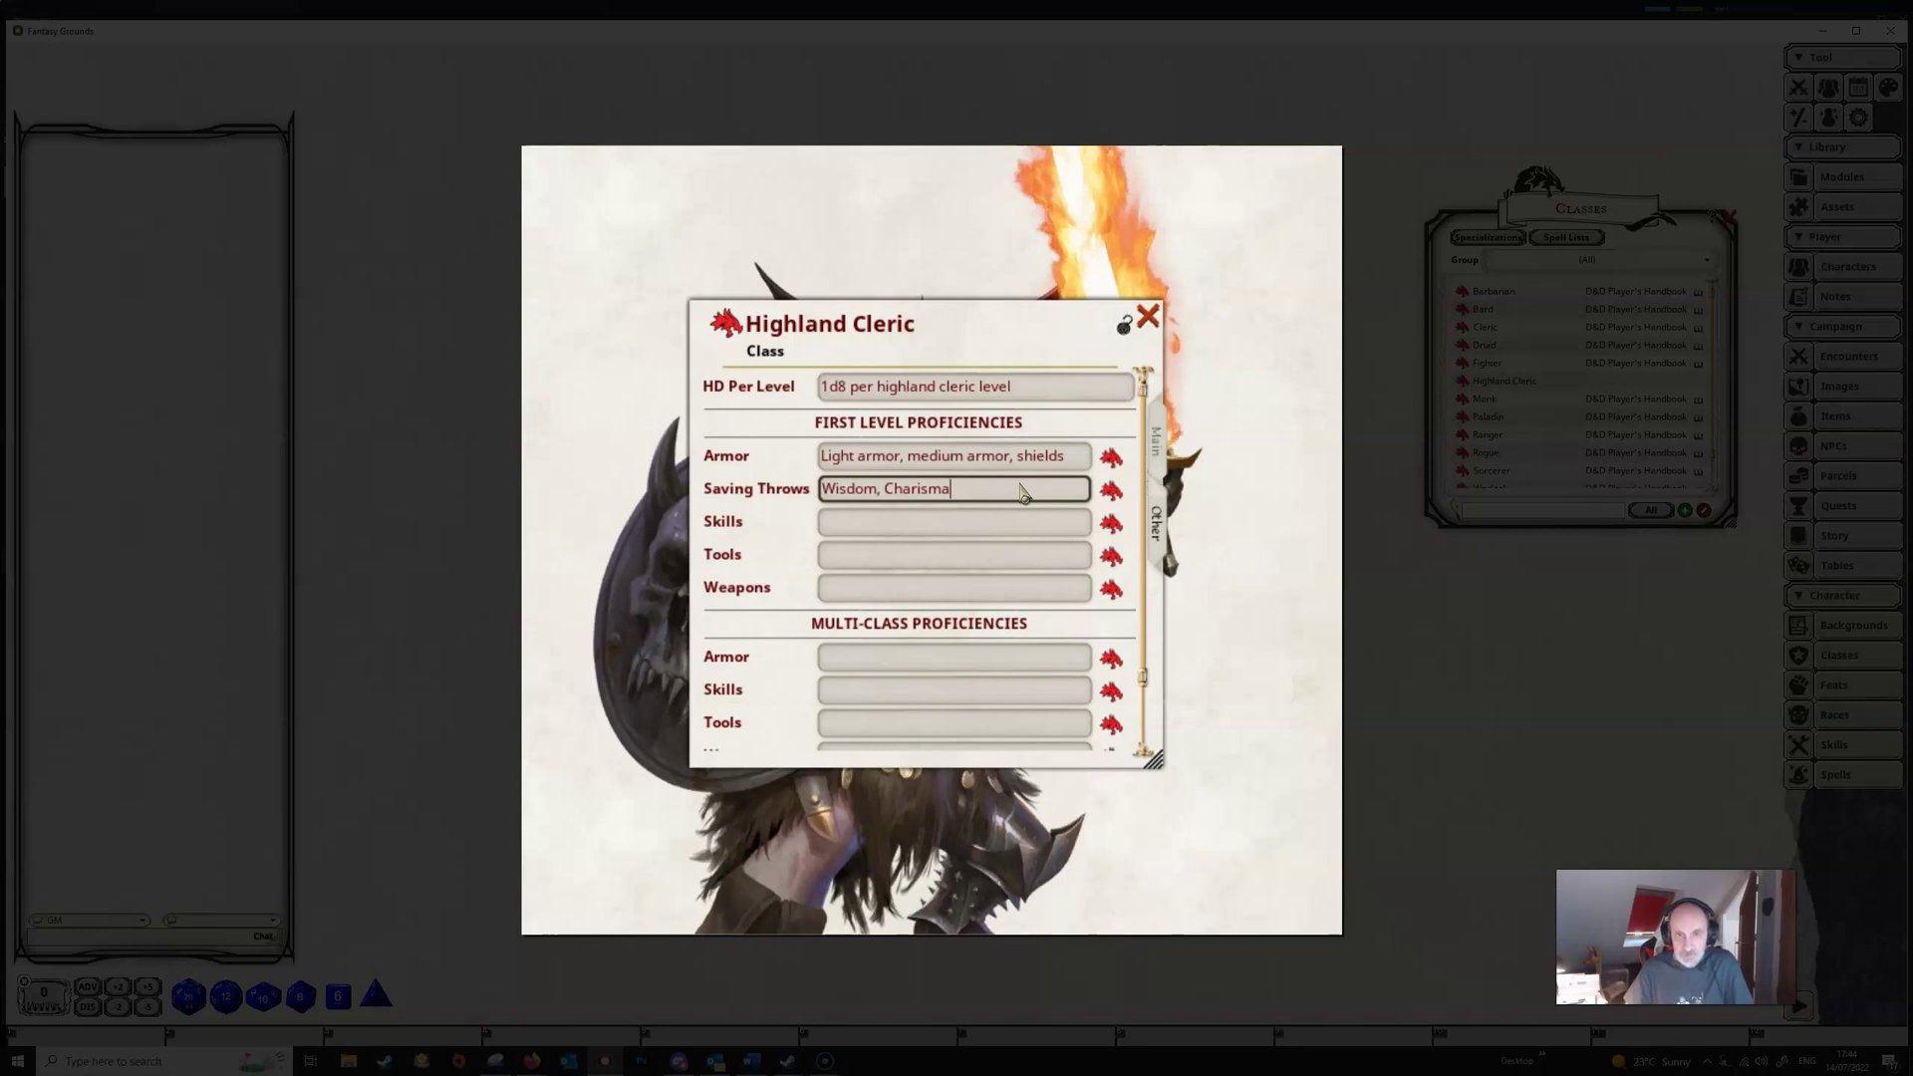
Enter "Choose two from History, Insight, Medicine, Religion" as the first-level skill proficiencies.
{"action": "left_click", "coordinate": [979, 541]}
{"action": "left_click", "coordinate": [957, 521]}
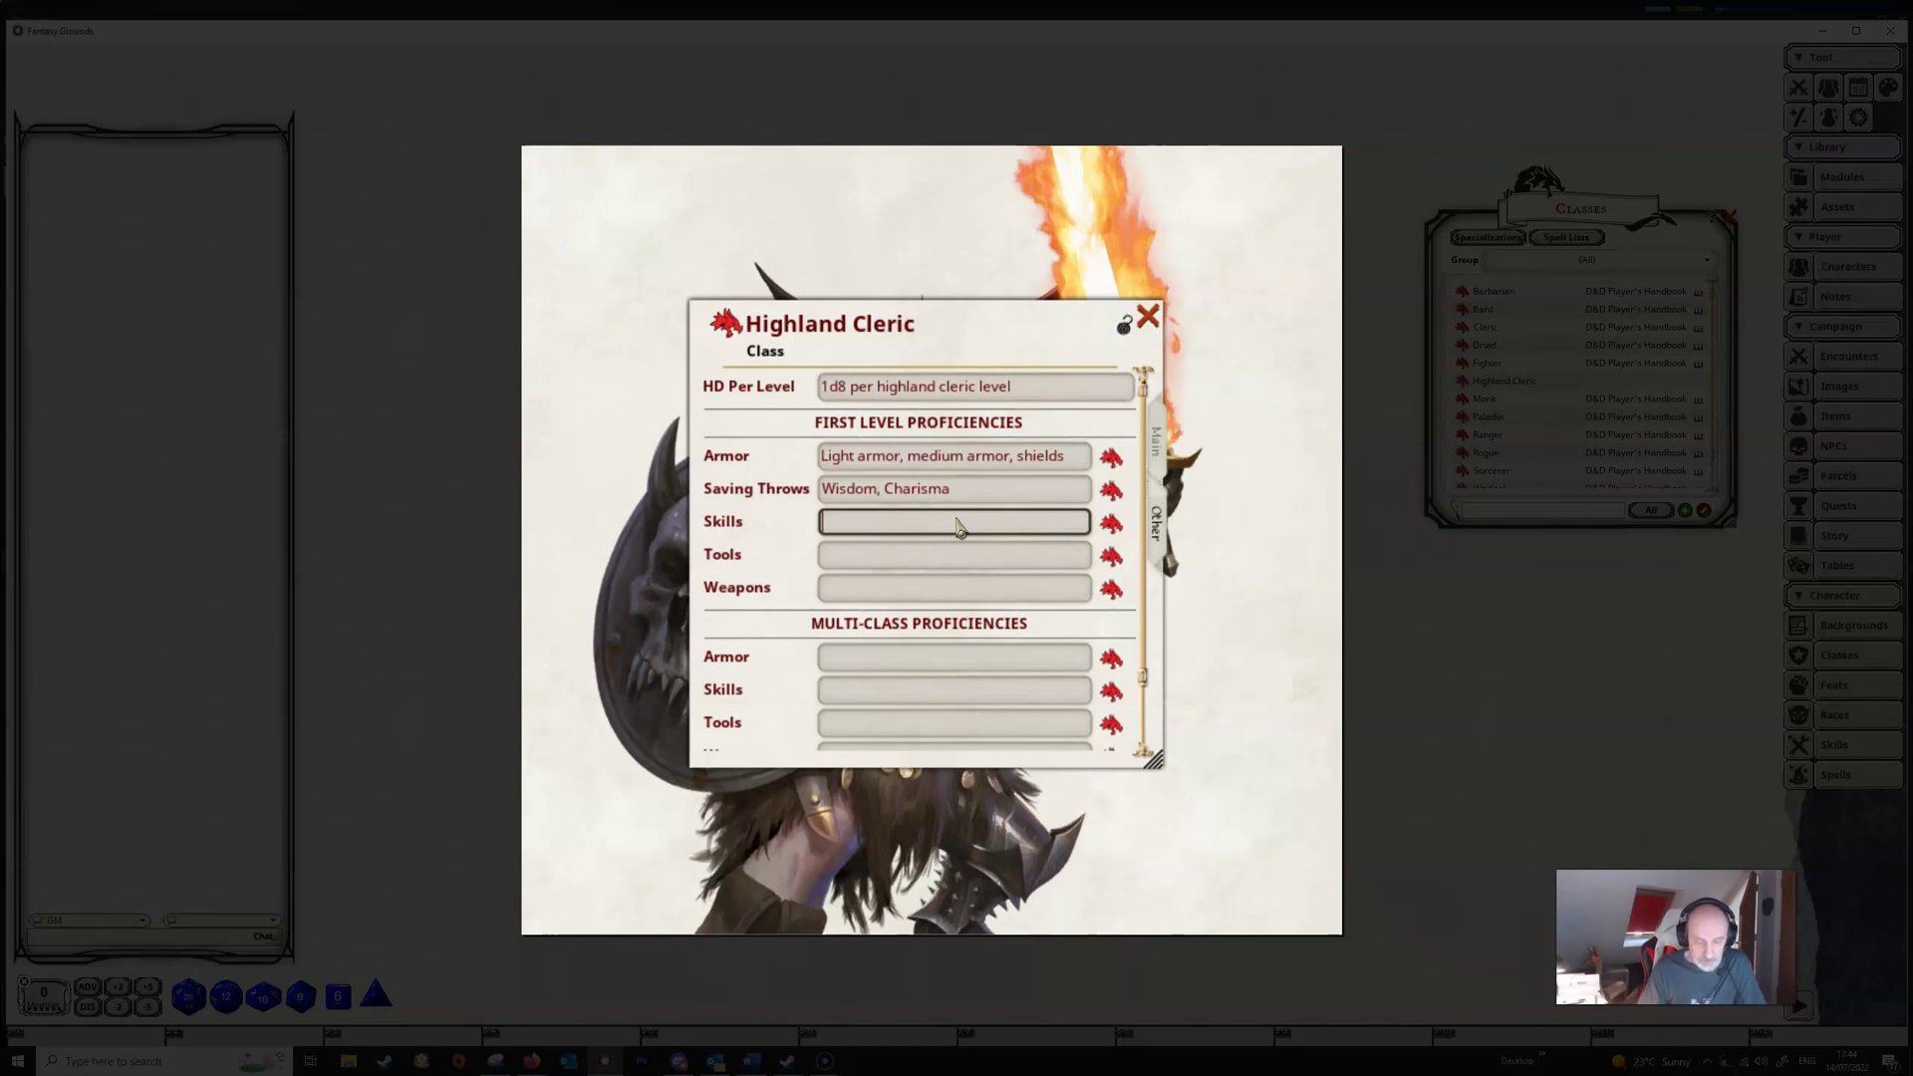
{"action": "type", "text": "Choose two from "}
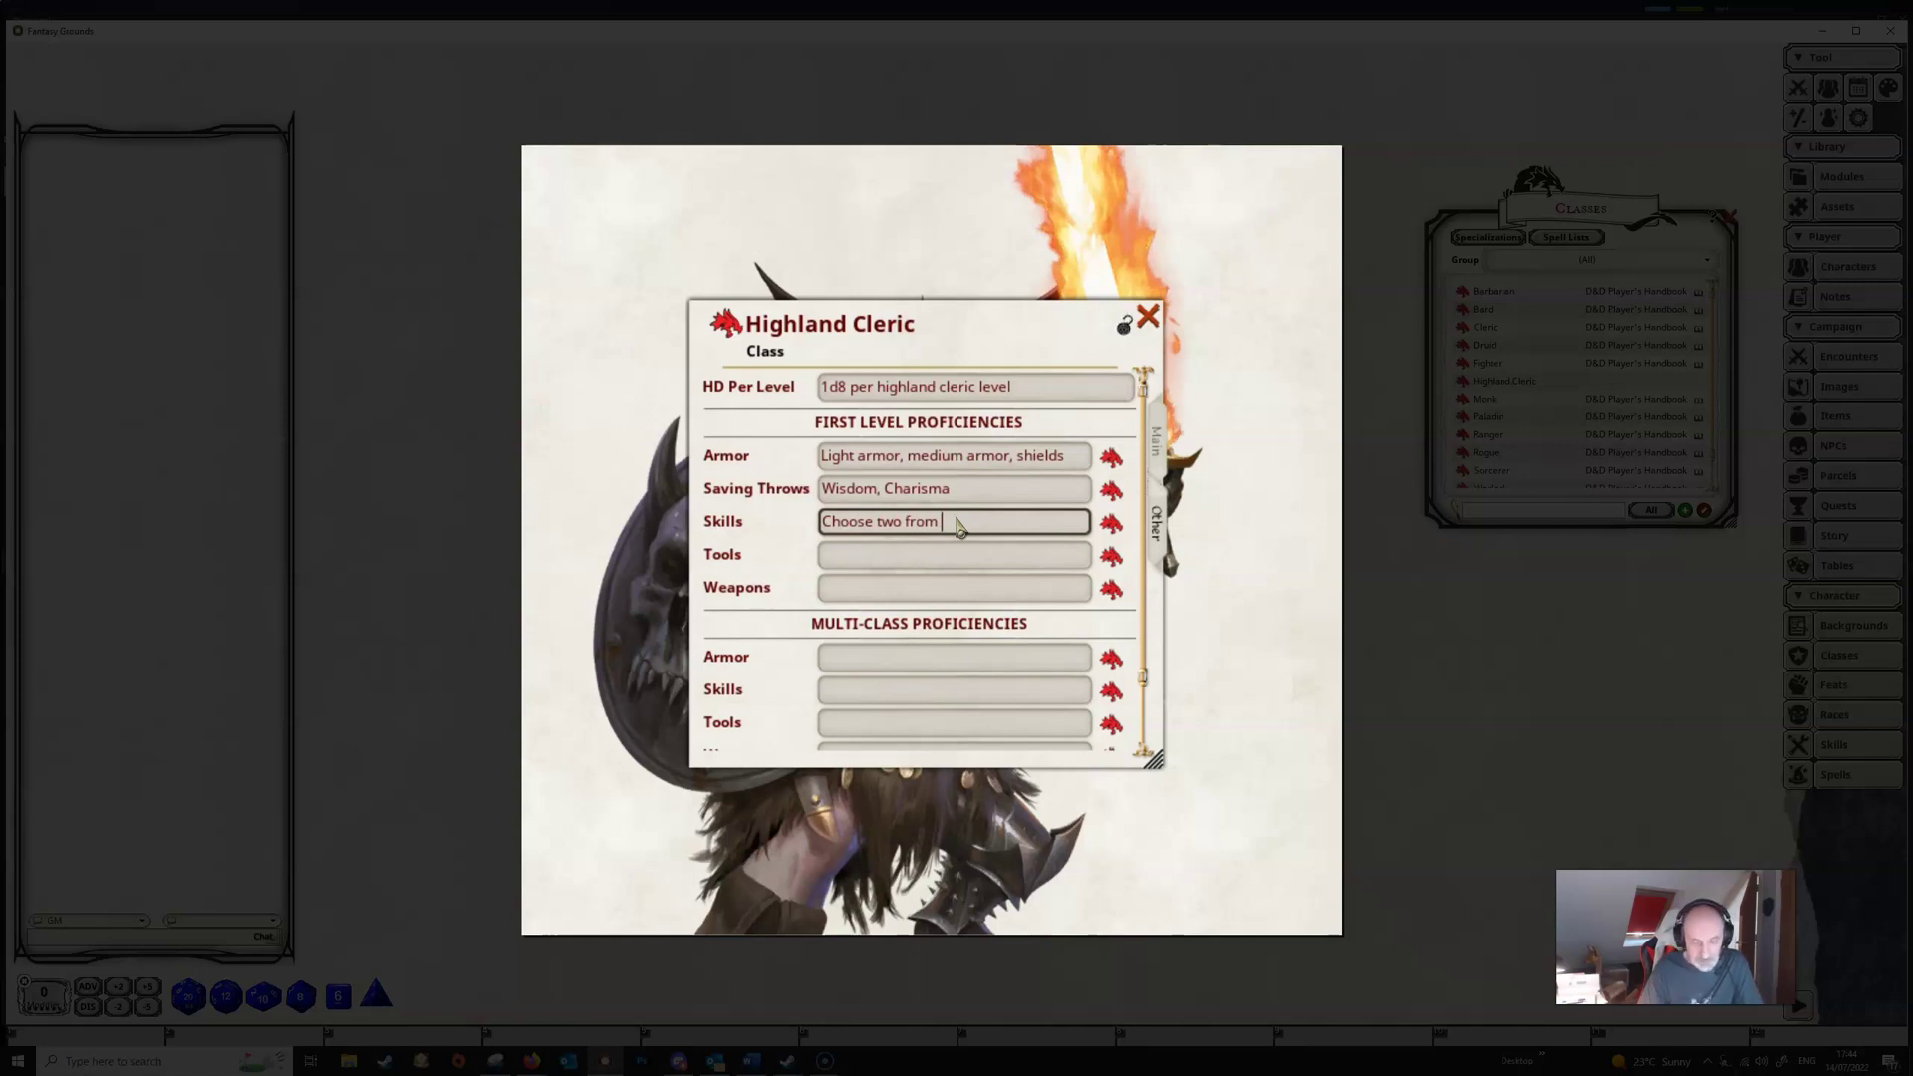
{"action": "type", "text": "Hist"}
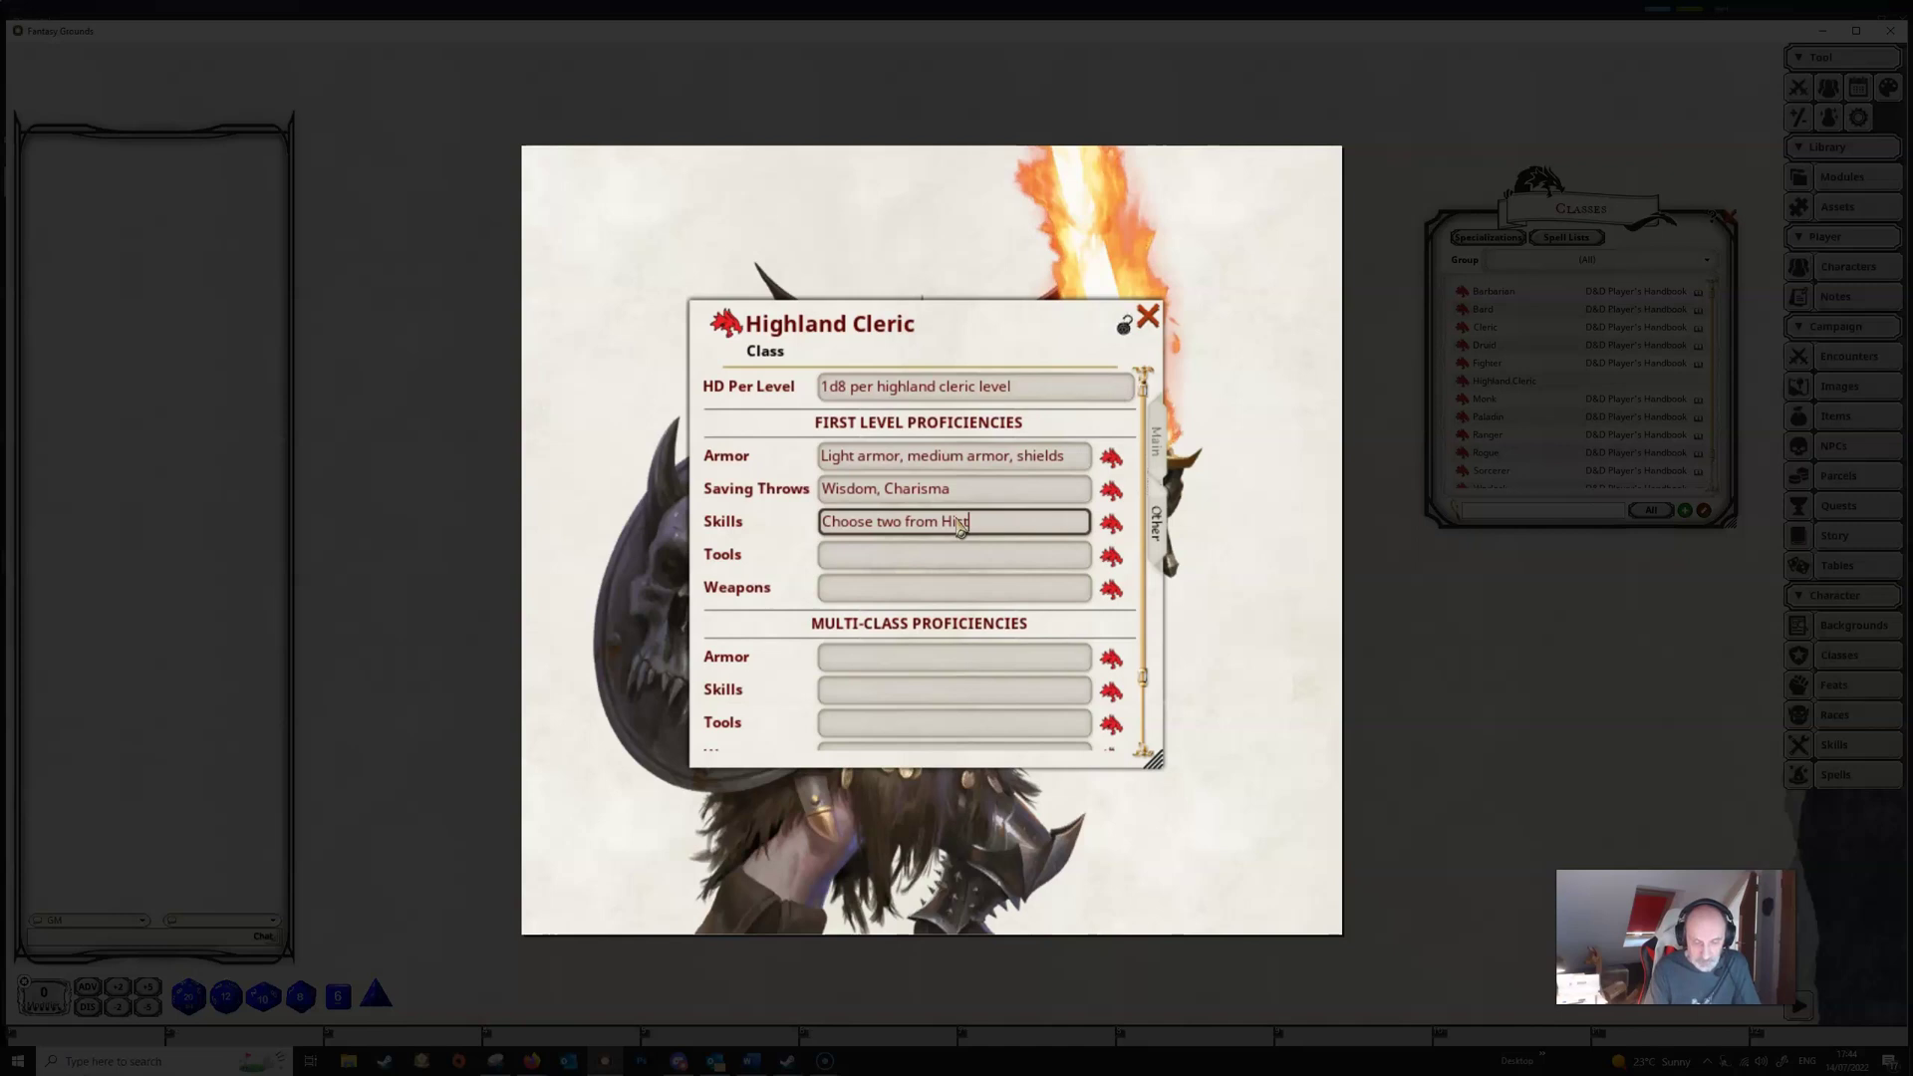
{"action": "type", "text": "ory, Insight,"}
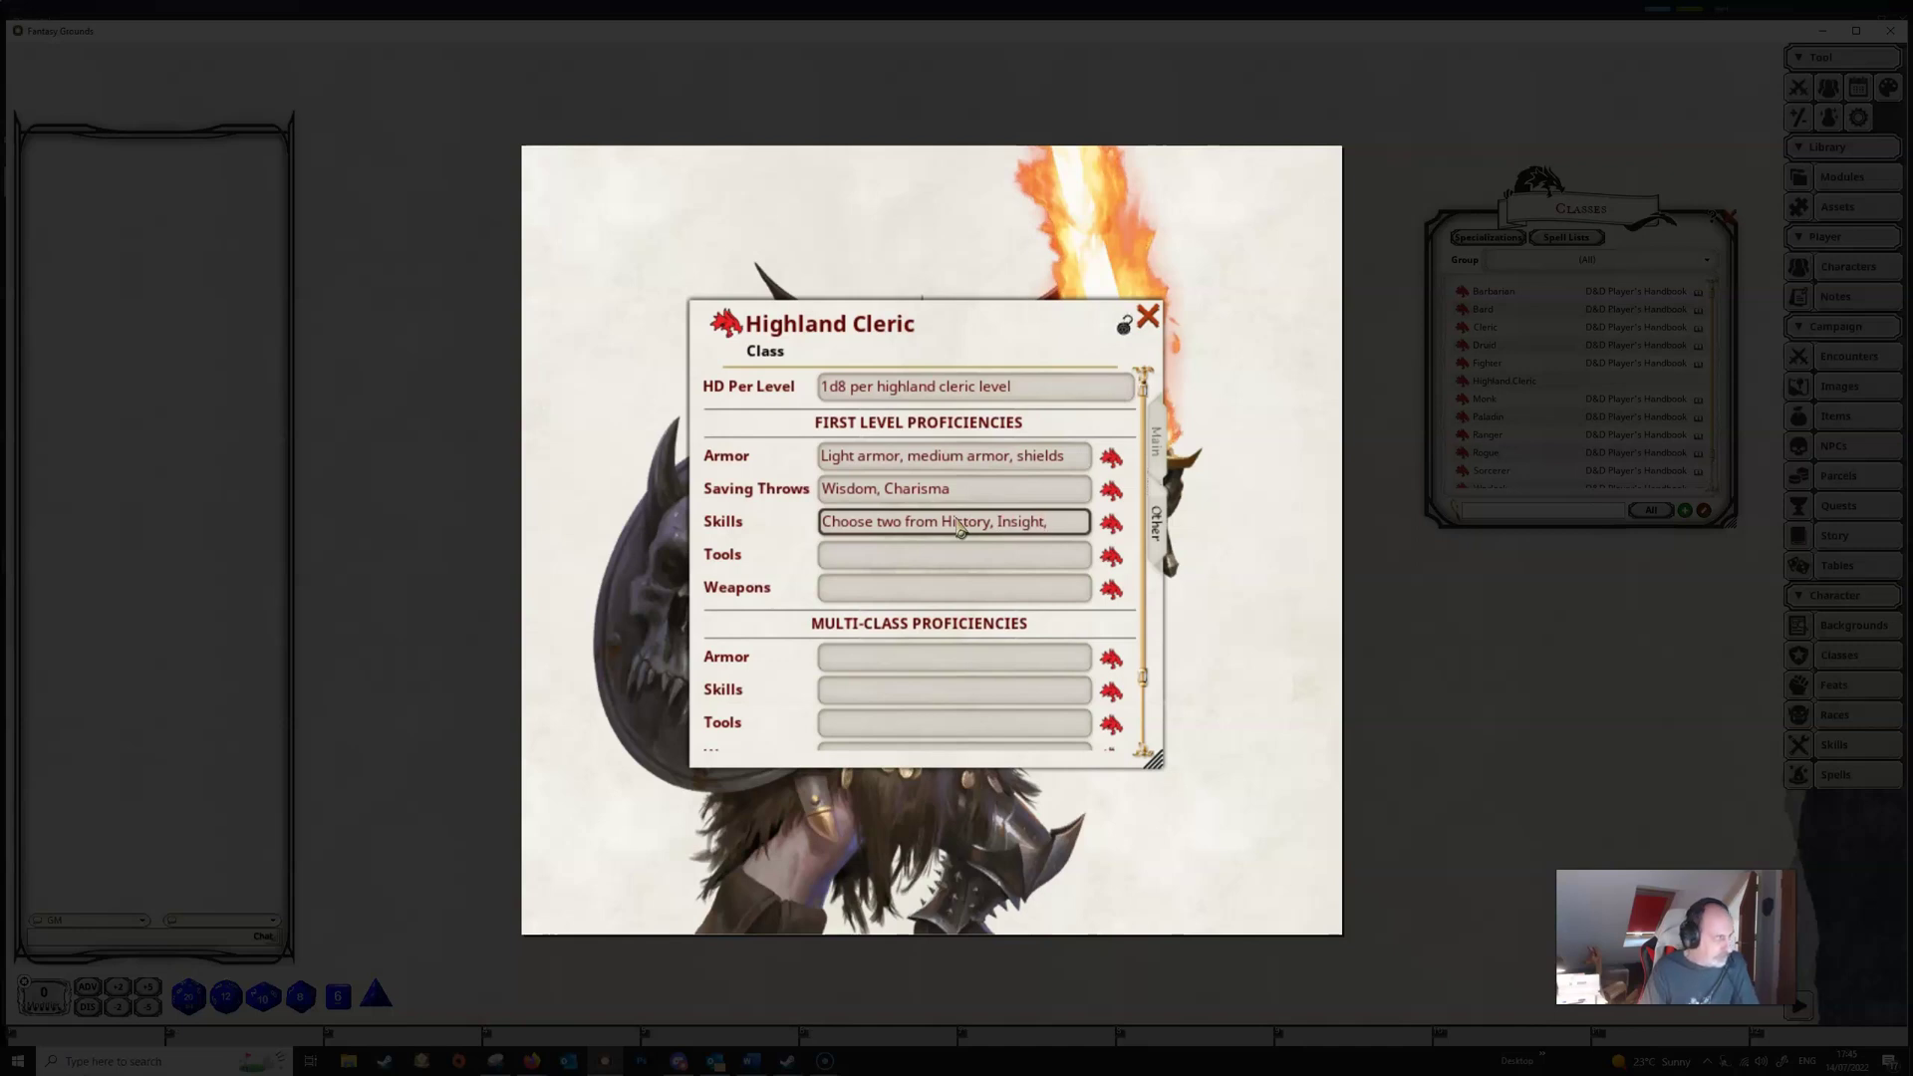
{"action": "type", "text": " Medicine, Reli"}
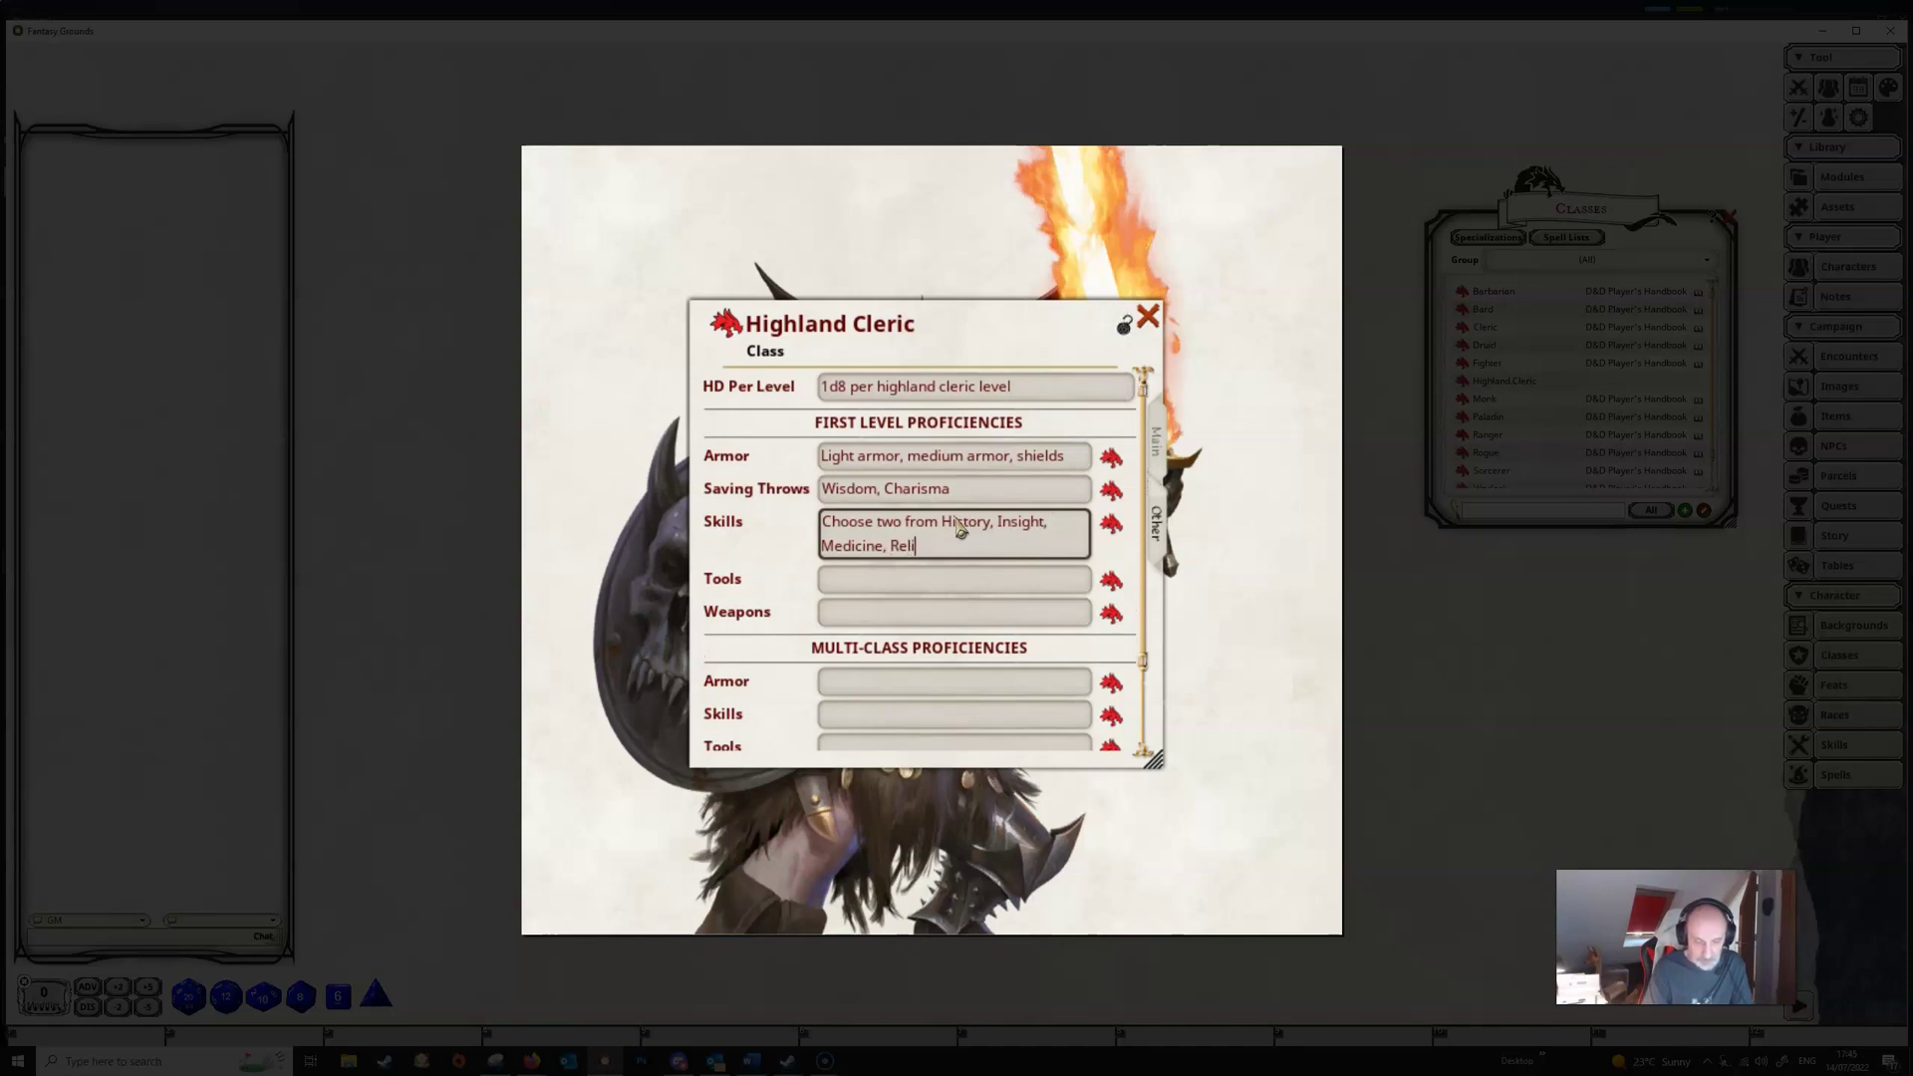
{"action": "type", "text": "gion"}
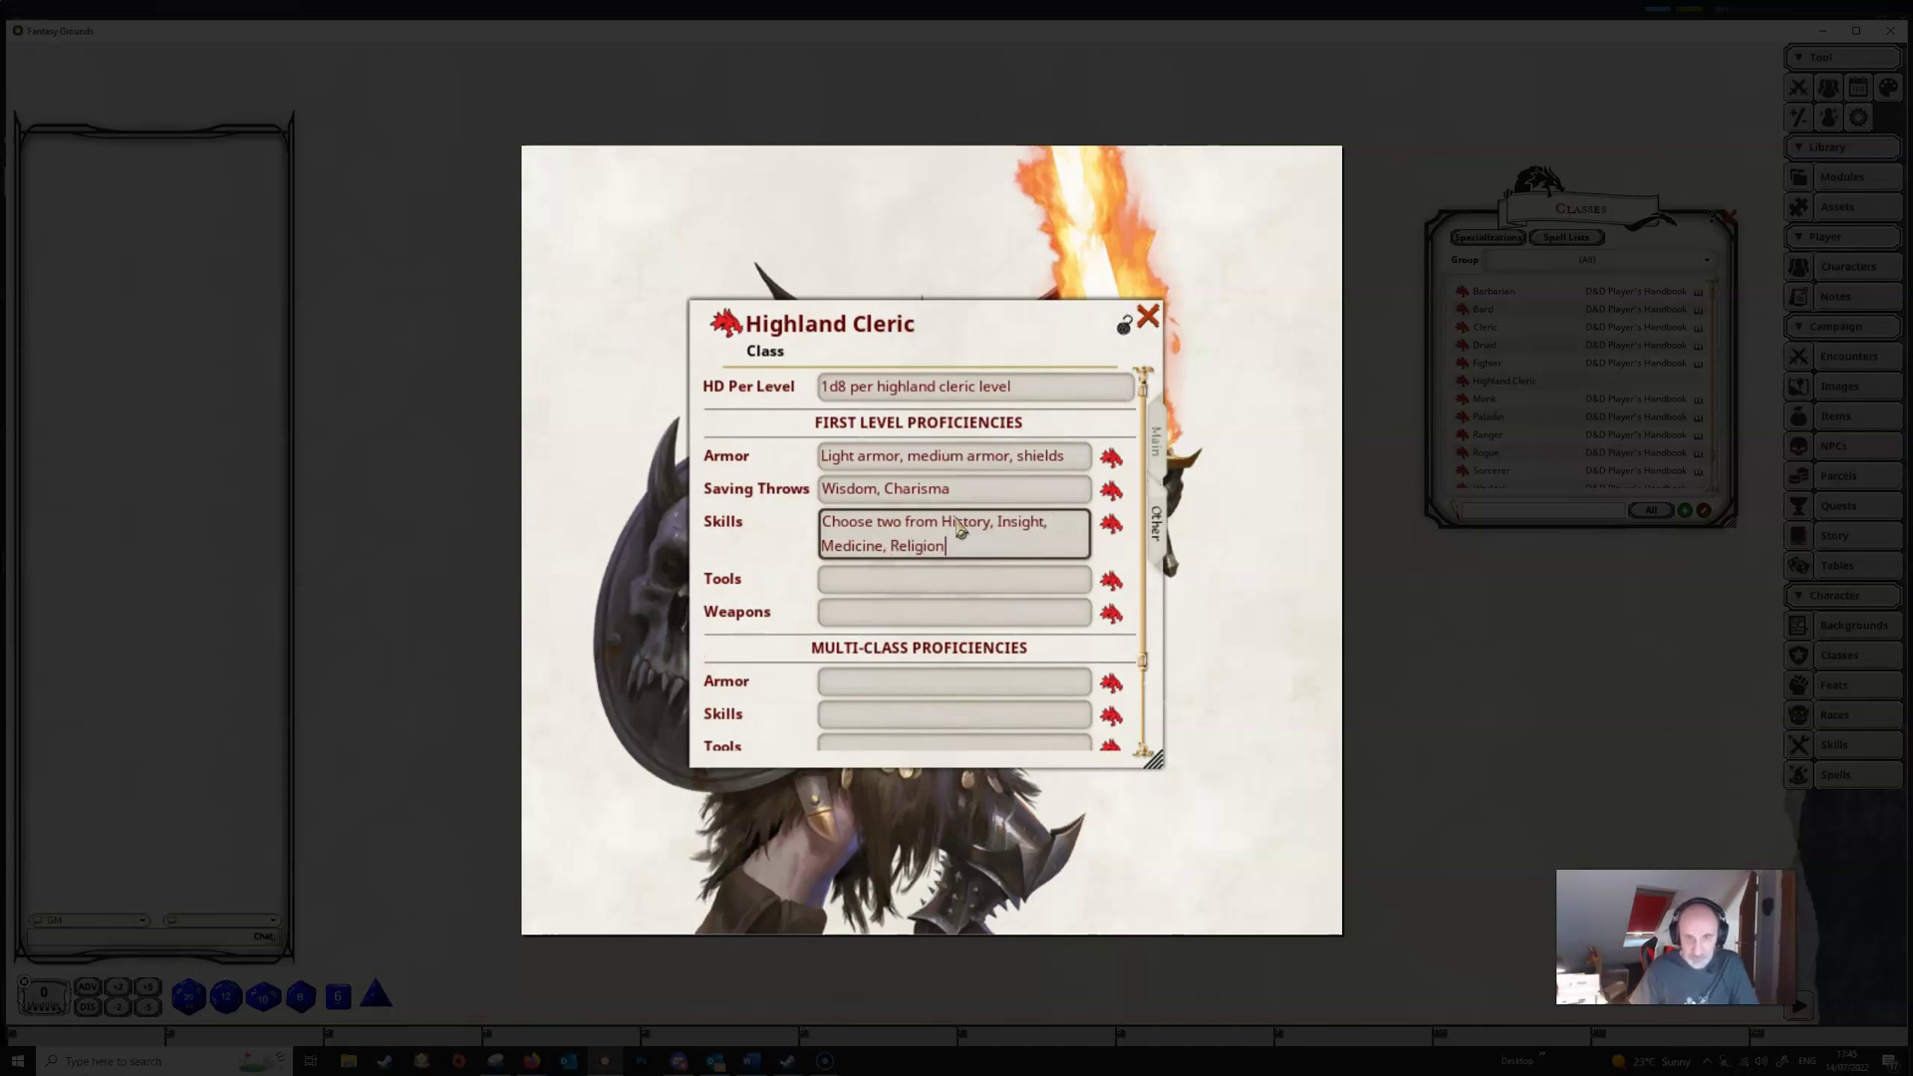